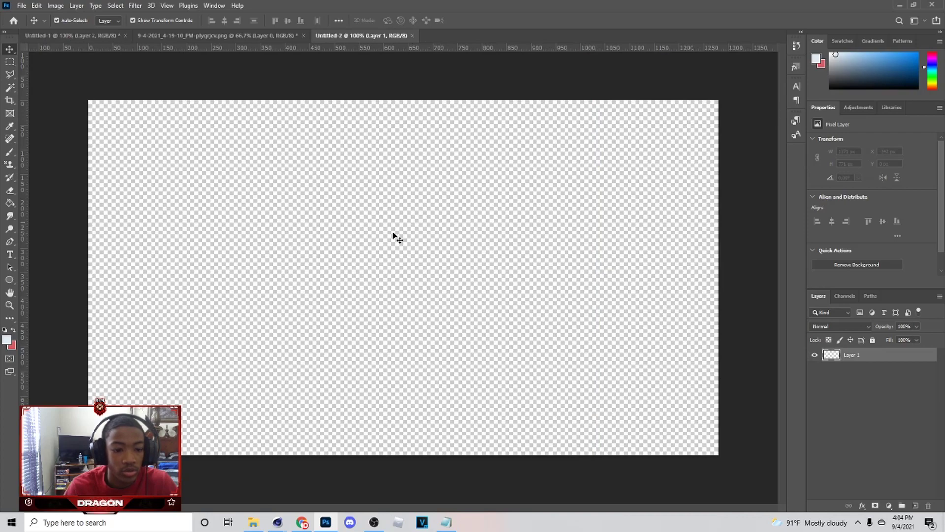
Step: Open the basketball player screenshot 9-4-2021_4-19-10_PM-plyqrjcv from the Downloads folder
click(21, 5)
click(22, 24)
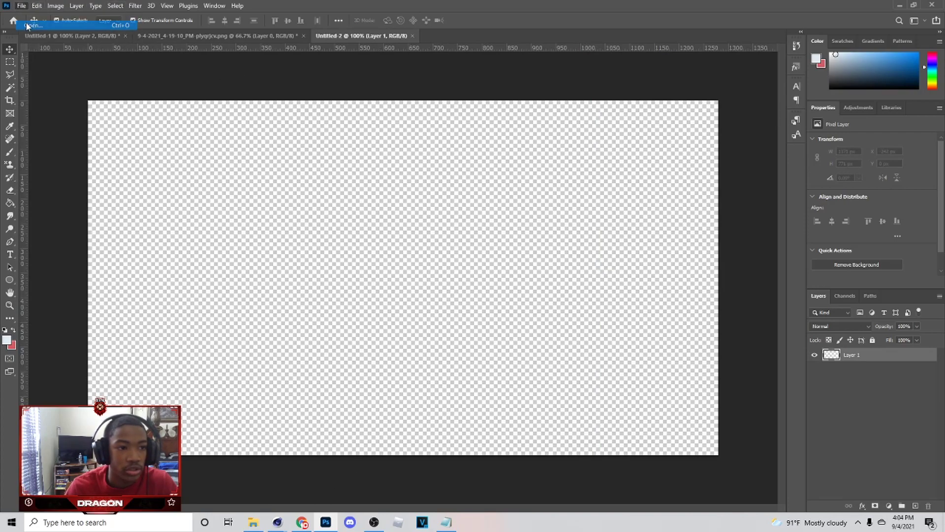
click(178, 106)
click(237, 106)
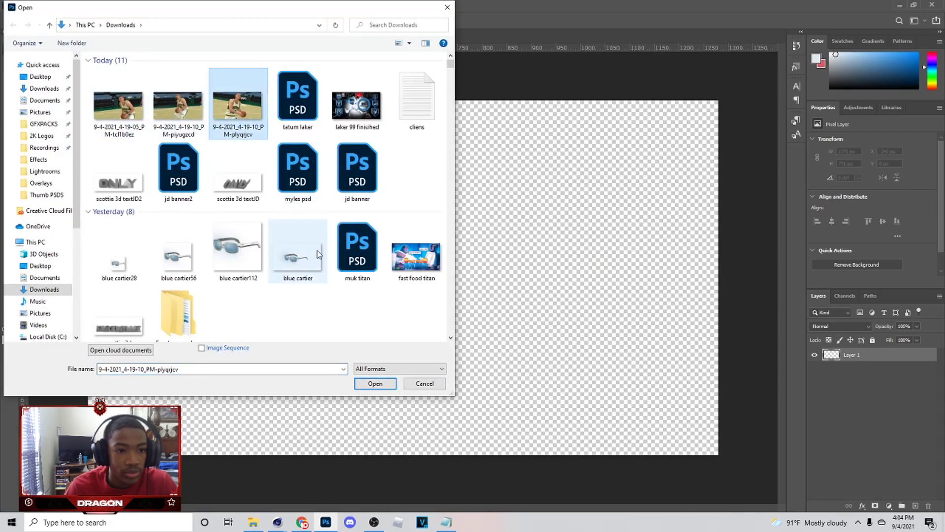
click(389, 383)
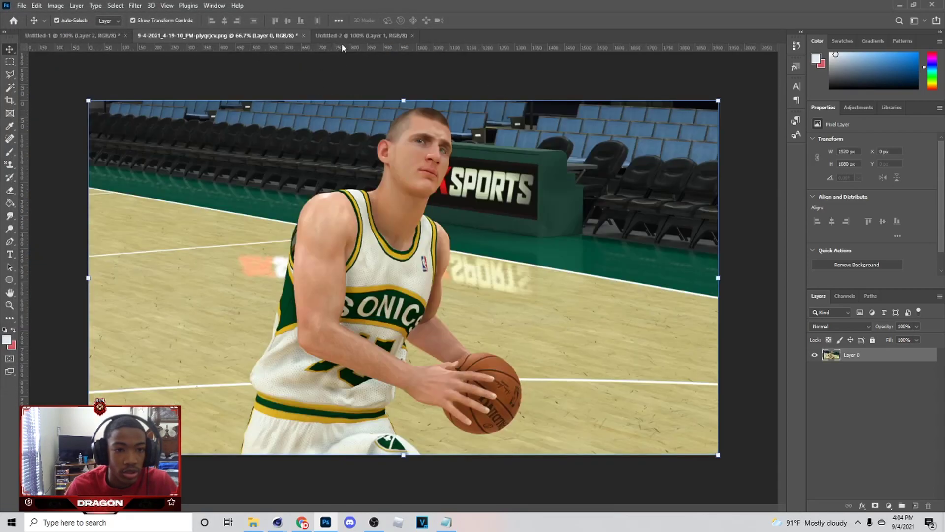
Step: Bring the player image into the Untitled-2 document, then scale it down proportionally and position it to fit the canvas
click(342, 36)
drag(485, 270, 229, 246)
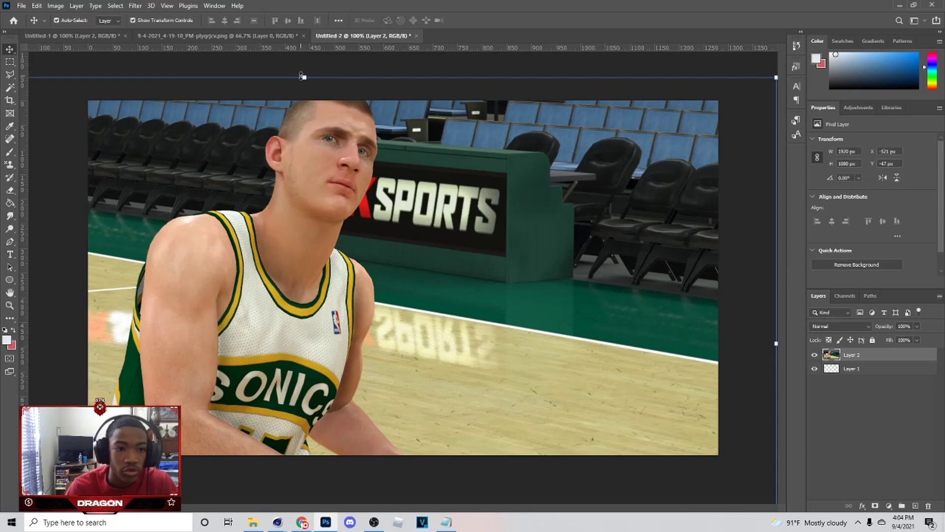
drag(301, 77, 302, 227)
drag(338, 265, 323, 142)
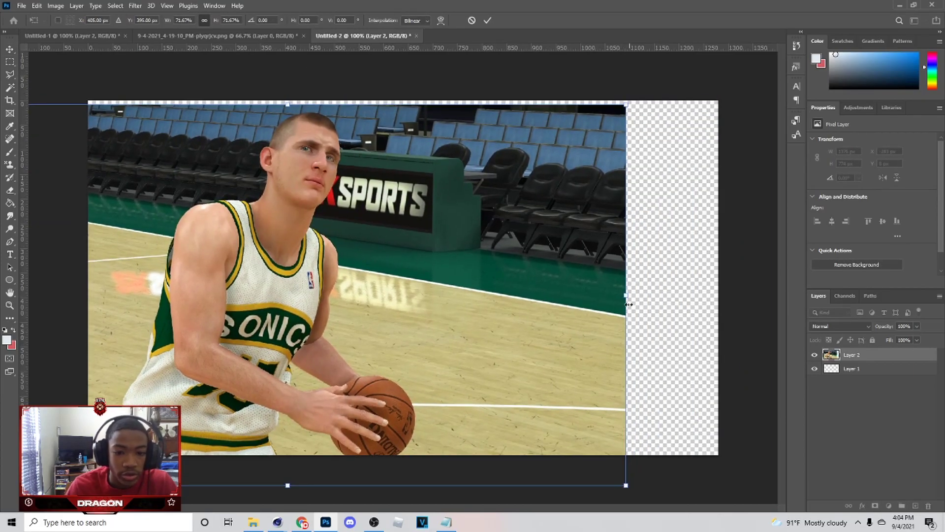
drag(628, 305, 638, 295)
drag(547, 308, 559, 301)
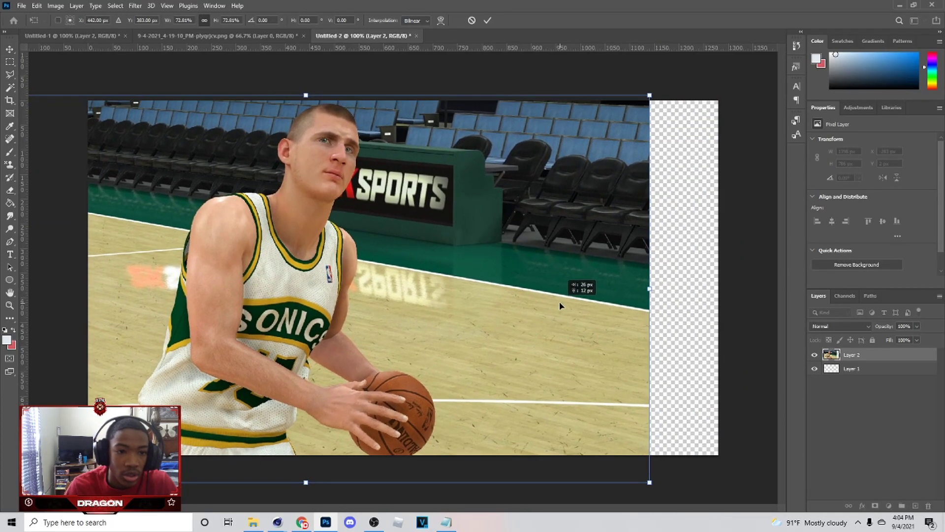
drag(649, 289, 668, 291)
drag(614, 308, 659, 296)
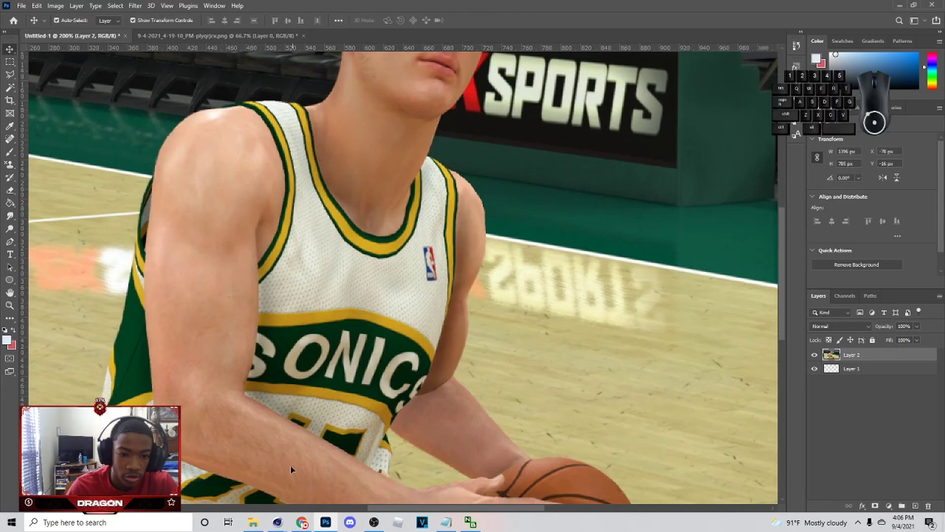
Step: Start a Pen tool path at the image's lower edge and trace the front of the shorts up past the waistband
scroll(347, 451, down, 5)
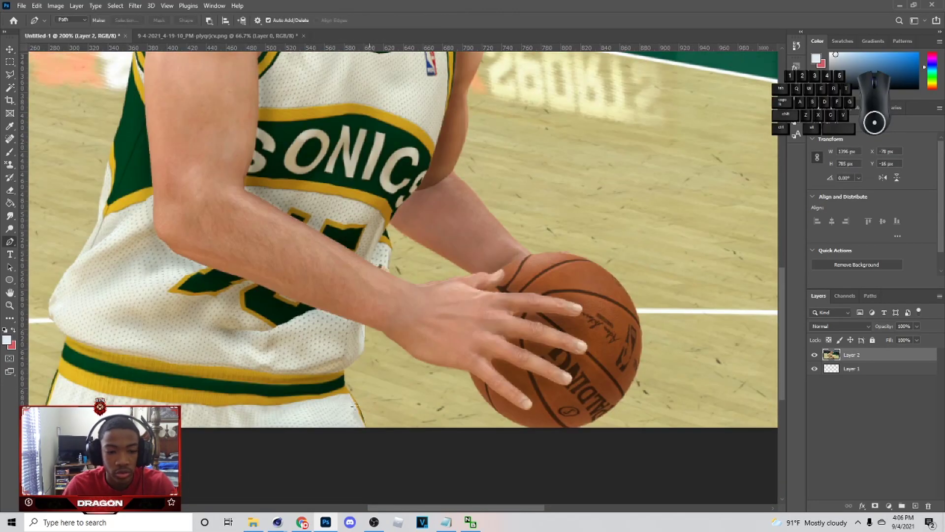
right_click(12, 241)
click(51, 241)
click(366, 428)
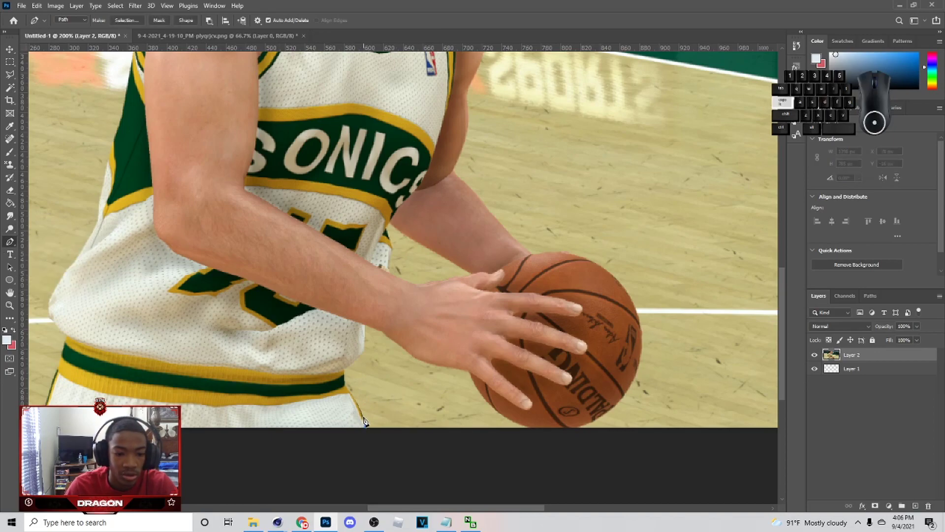
click(361, 416)
click(357, 405)
click(351, 394)
click(344, 384)
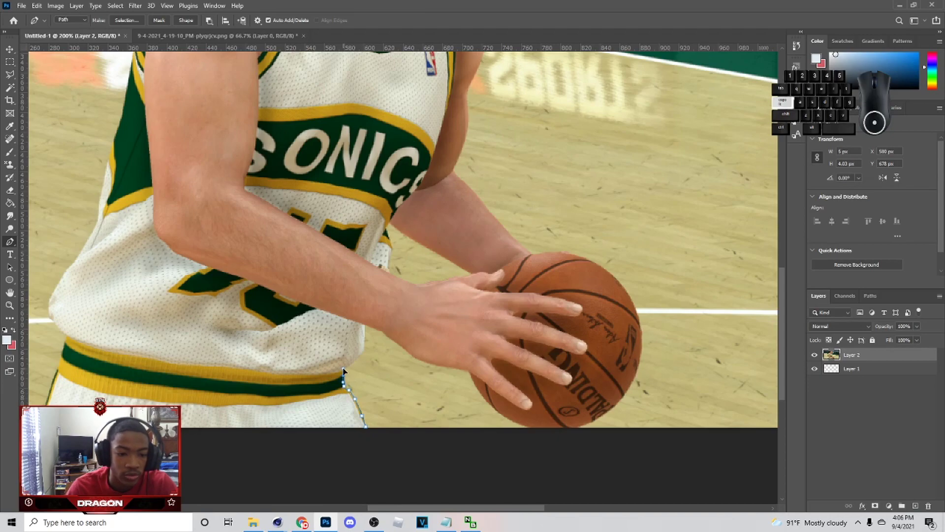
click(358, 355)
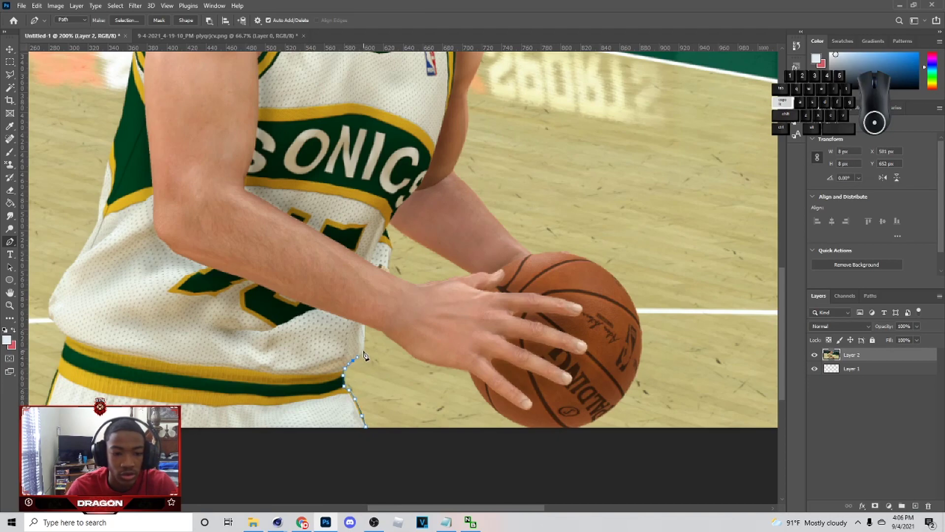
Step: Continue the path up the jersey's front edge and along the underside of the near wrist and hand to the basketball
scroll(384, 336, down, 2)
click(382, 292)
click(406, 311)
click(418, 319)
click(433, 325)
click(445, 328)
click(459, 330)
click(470, 332)
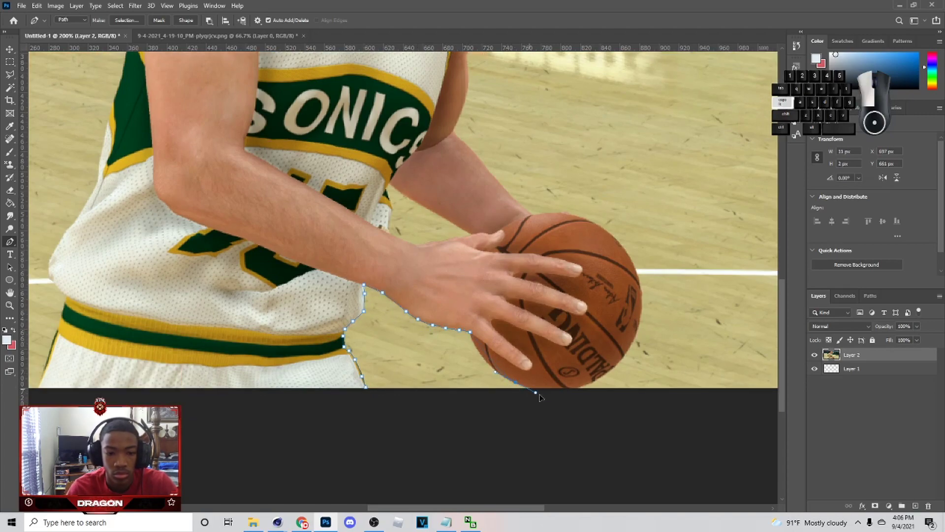
Step: Trace the path around the basketball's outer edge with curved segments, from its underside over to its top
drag(515, 382, 578, 407)
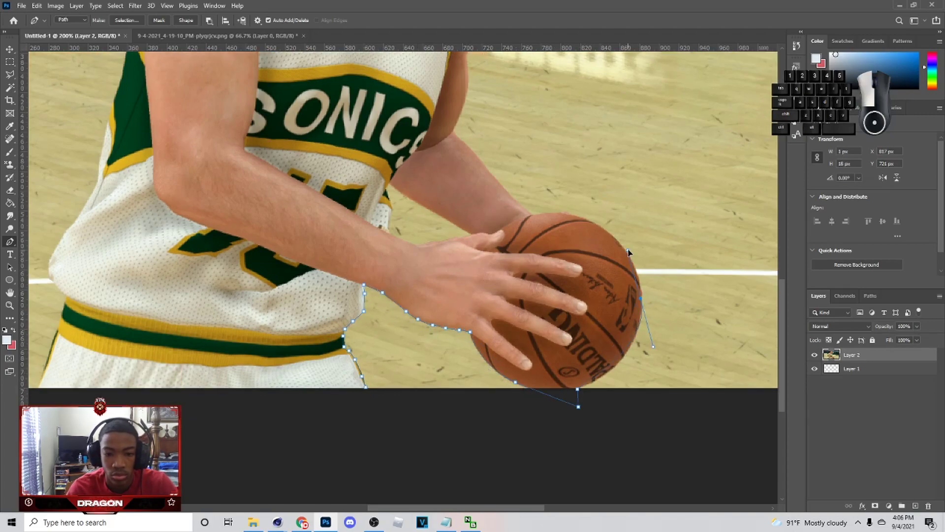
click(591, 383)
drag(639, 286, 629, 212)
alt+click(640, 285)
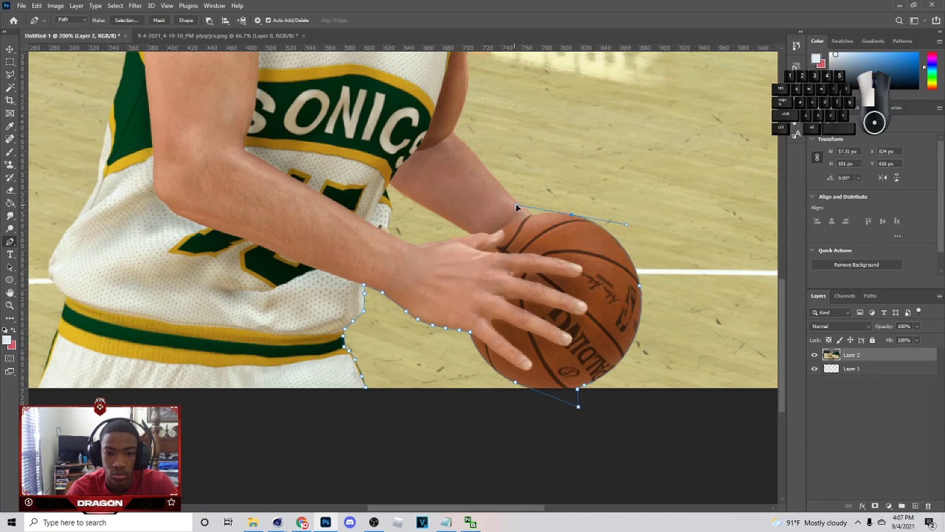
click(562, 212)
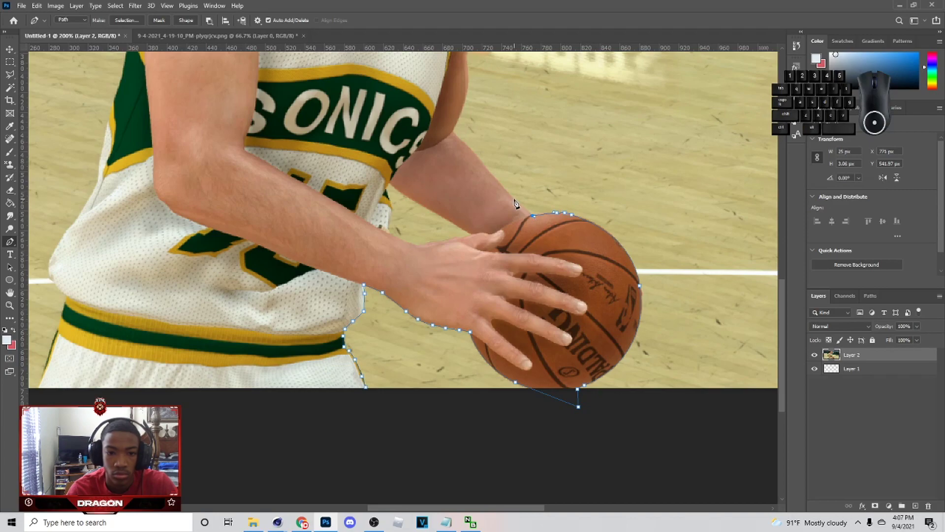
Step: Continue the path along the far forearm, around the elbow and onto the far upper arm
scroll(455, 135, up, 1)
drag(454, 164, 460, 117)
click(457, 154)
scroll(458, 158, up, 2)
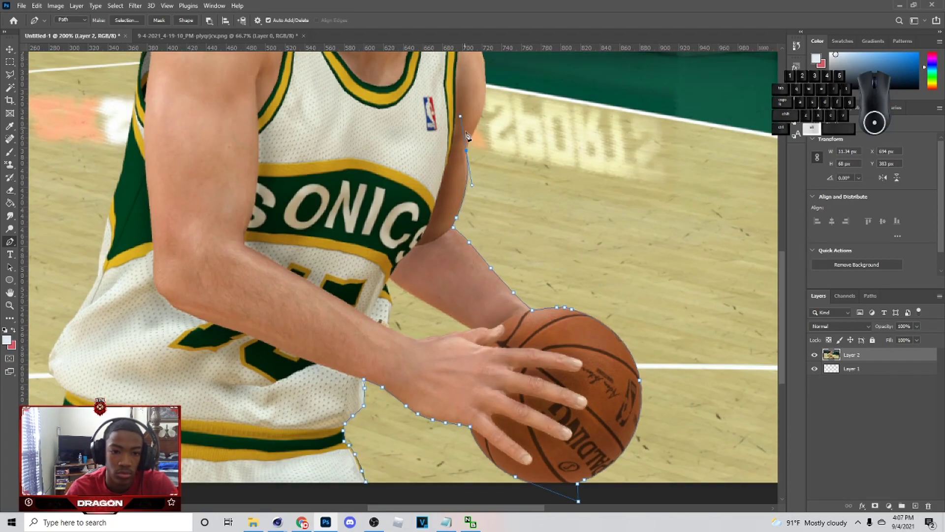
scroll(481, 109, up, 1)
key(ctrl+z)
Step: Trace the path up the far upper arm and over the shoulder to the jersey strap
scroll(473, 108, up, 1)
click(485, 156)
key(ctrl+z)
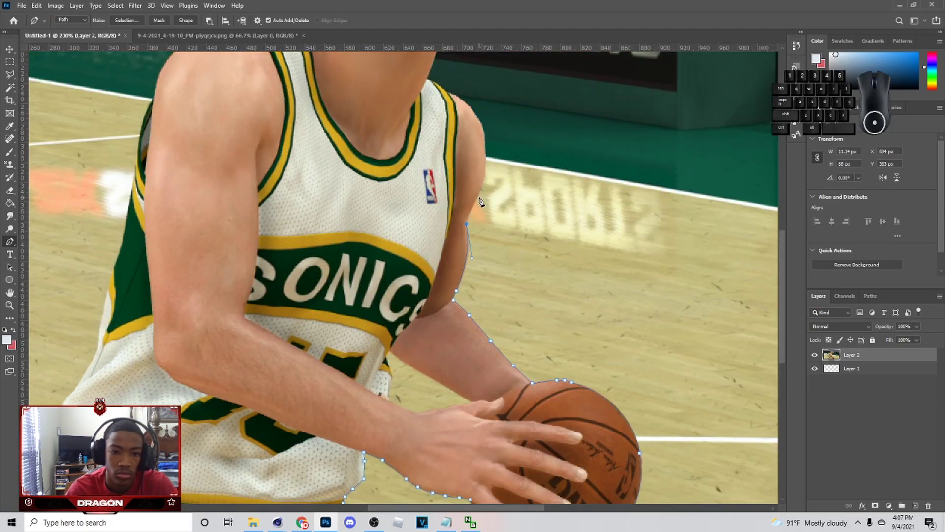
click(487, 128)
click(468, 105)
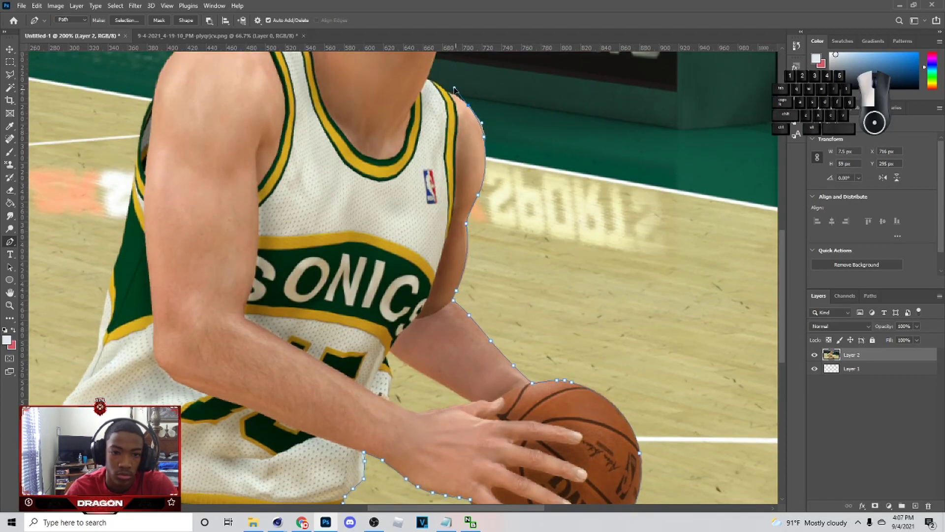
click(452, 95)
Step: Continue the path up the neck and front side of the face and over the top of the head
scroll(433, 99, up, 4)
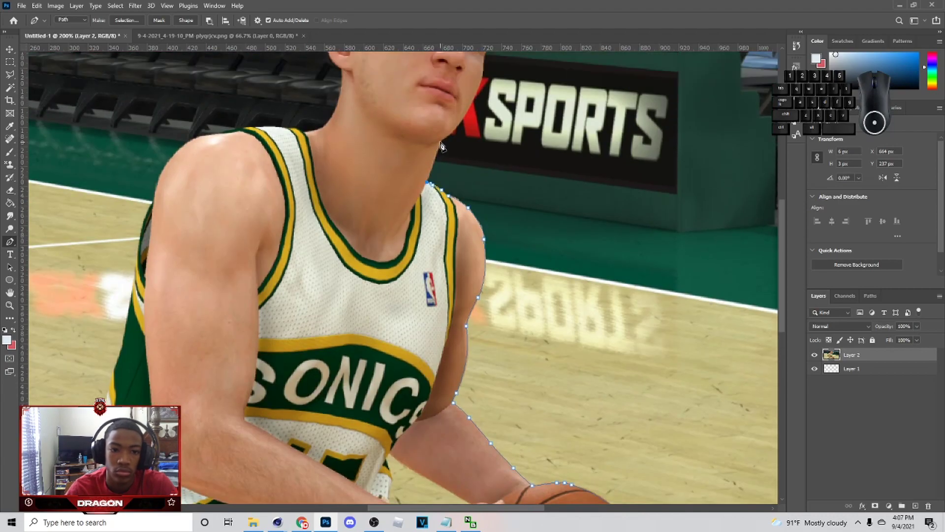
scroll(483, 81, up, 3)
click(468, 208)
click(483, 161)
click(484, 84)
scroll(440, 90, up, 2)
alt+click(437, 87)
drag(383, 96, 351, 114)
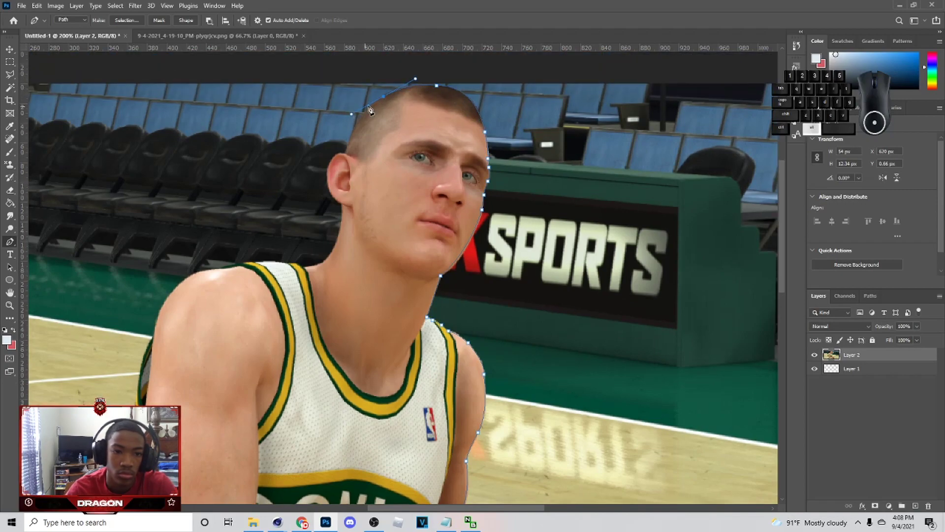
Step: Trace the path around the ear, down the back of the neck and onto the near shoulder
click(328, 180)
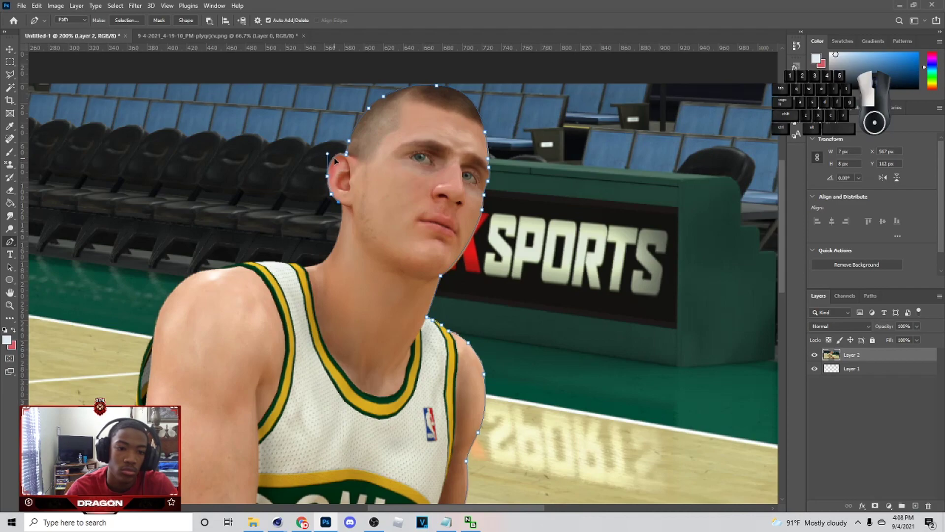
click(342, 209)
click(341, 222)
scroll(321, 242, down, 3)
drag(324, 198, 308, 208)
key(ctrl+z)
drag(324, 199, 230, 202)
alt+click(324, 199)
click(304, 205)
key(ctrl+z)
alt+click(304, 205)
Step: Trace the path across the jersey strap and around the near shoulder to the outer upper arm
click(296, 200)
click(288, 201)
click(221, 205)
click(184, 217)
click(160, 230)
click(154, 272)
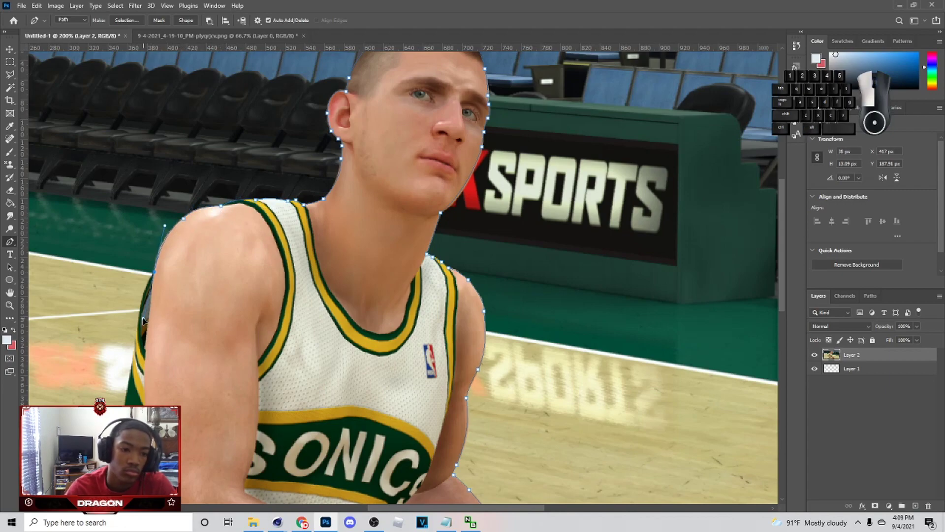
alt+click(154, 272)
Step: Continue the path down the back edge of the jersey to below its green side panel
drag(138, 328, 138, 350)
alt+click(139, 327)
scroll(139, 327, down, 1)
drag(133, 304, 132, 315)
click(130, 326)
scroll(129, 325, down, 1)
click(125, 296)
click(122, 310)
scroll(122, 313, down, 1)
click(113, 283)
scroll(111, 292, down, 1)
click(107, 255)
click(101, 288)
scroll(101, 299, down, 1)
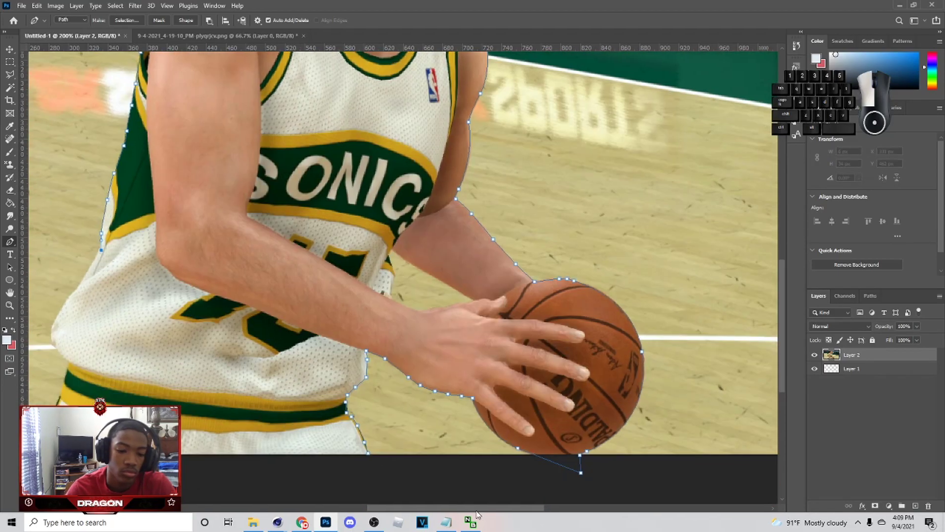
Step: Trace the path around the jersey's lower bulge, waistband and shorts down to the image's lower edge
drag(476, 511, 420, 510)
scroll(345, 227, down, 1)
key(ctrl+z)
drag(337, 213, 335, 218)
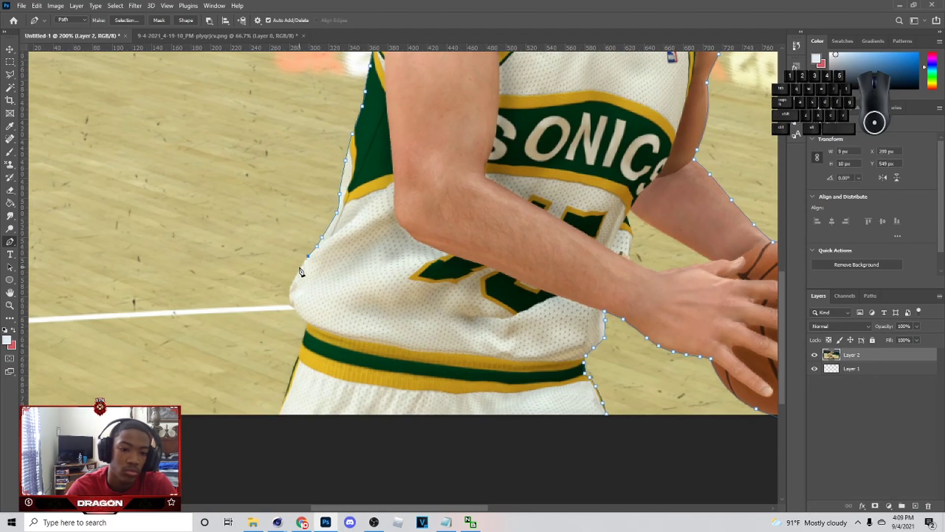
click(287, 393)
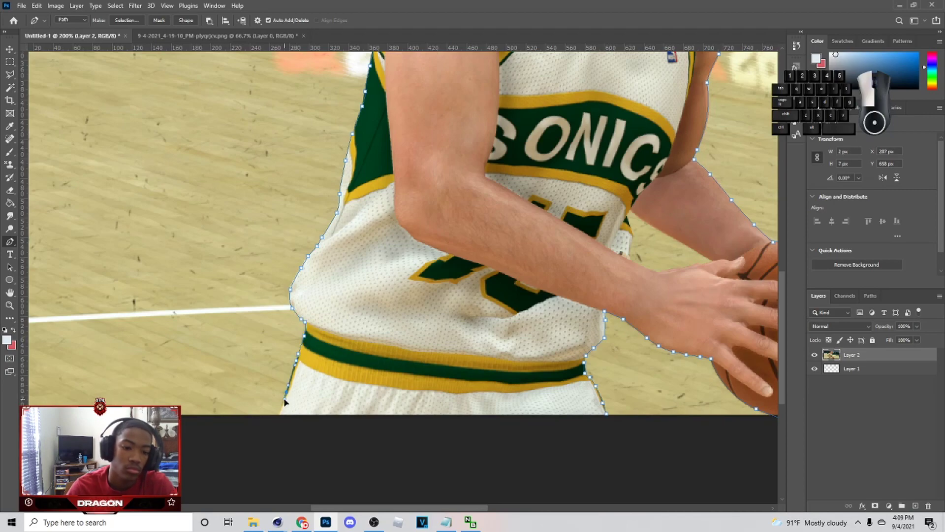
click(281, 415)
Step: Close the path through points below the canvas back to its starting anchor
click(296, 426)
click(647, 454)
click(606, 413)
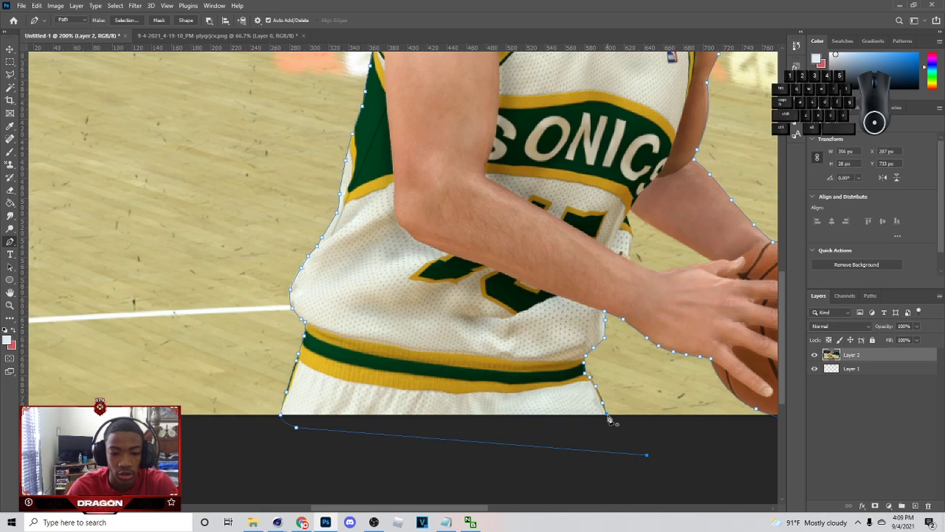
Step: Turn the path into a new anti-aliased selection with a 1-pixel feather and use it to mask Layer 2
right_click(504, 187)
click(517, 219)
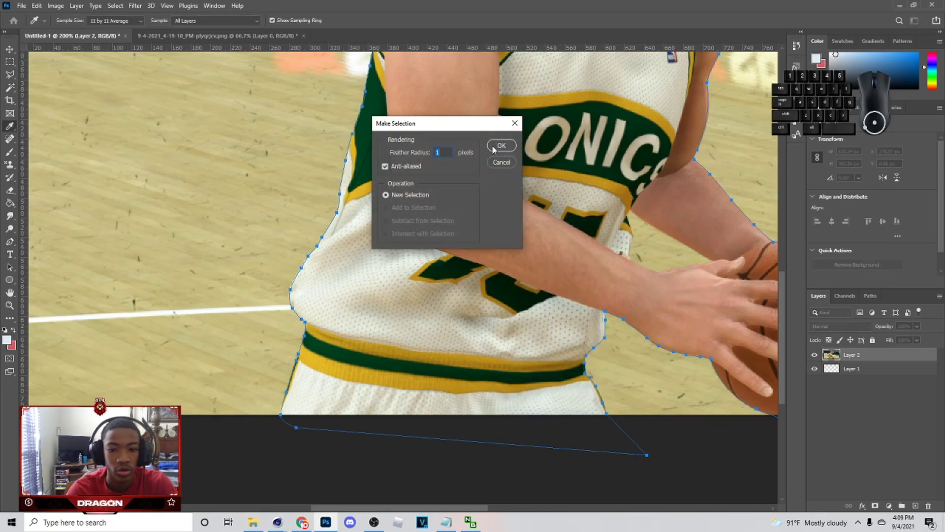
click(500, 146)
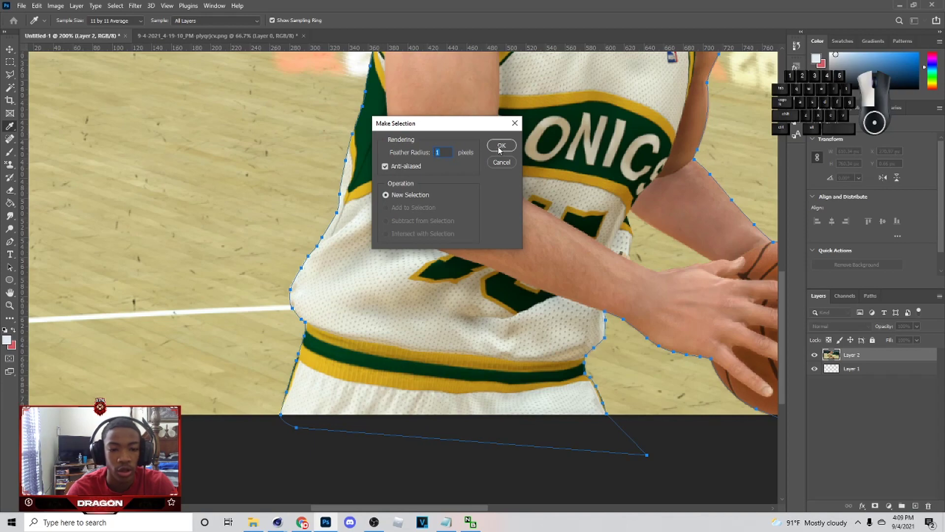
right_click(387, 164)
click(418, 173)
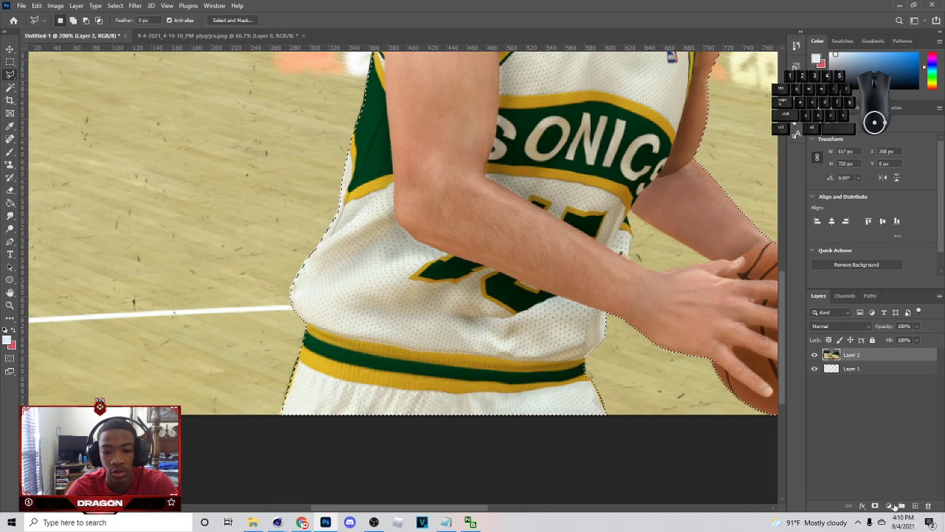
click(875, 505)
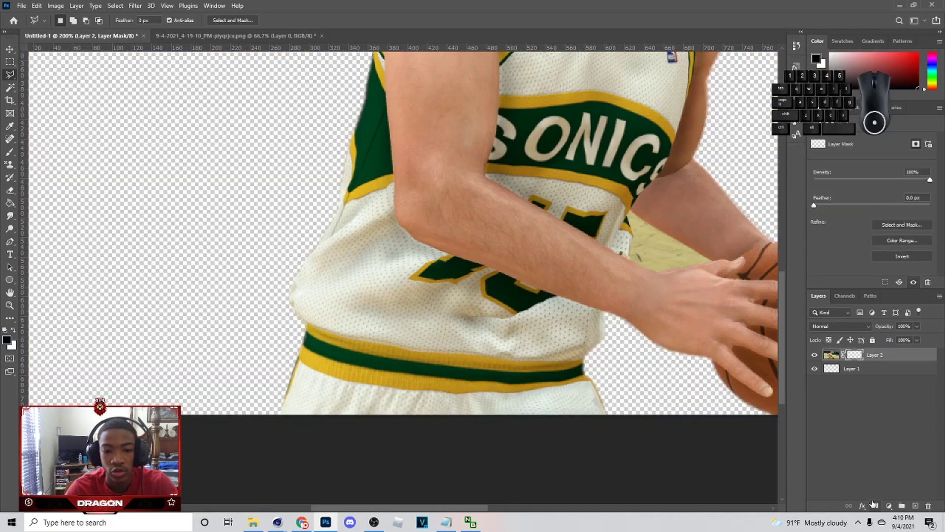
Step: Create an unmasked copy of Layer 2 by disabling the duplicate's mask and merging it with a new blank layer
key(ctrl+j)
right_click(860, 355)
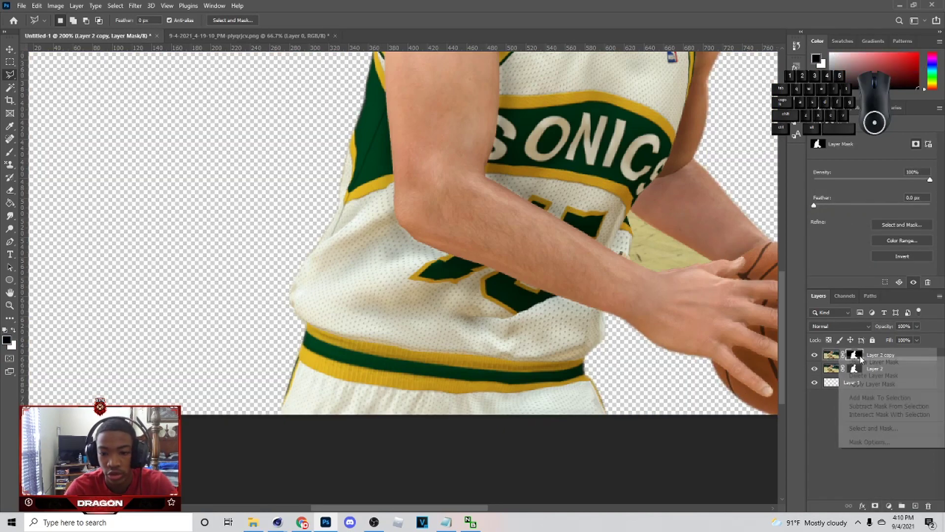
click(870, 361)
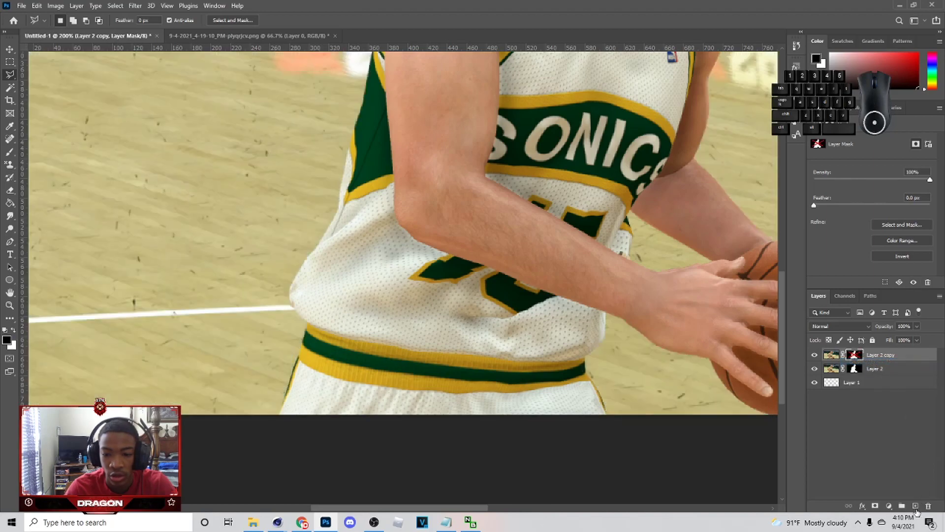
click(916, 506)
ctrl+click(888, 370)
key(ctrl+e)
Step: Move the merged full-image layer beneath Layer 2 and hide it
drag(863, 356, 844, 378)
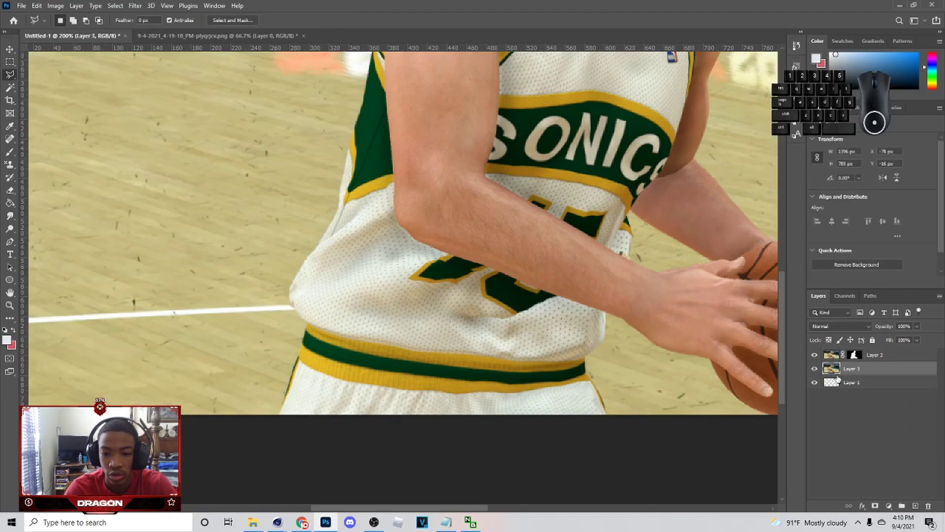
click(814, 369)
Step: Paint out the leftover floor along the lower edge of the far forearm on Layer 2's mask with a small black brush
click(870, 357)
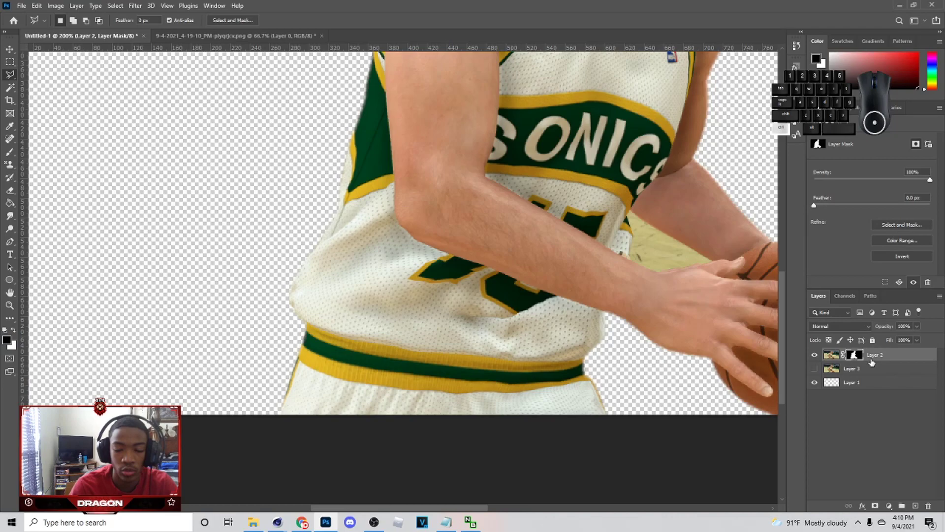
key(ctrl+plus)
drag(461, 510, 531, 509)
key(b)
key(bracketleft)
key(bracketleft)
key(bracketleft)
key(bracketleft)
key(bracketleft)
key(bracketleft)
key(bracketleft)
key(bracketleft)
key(bracketleft)
key(bracketleft)
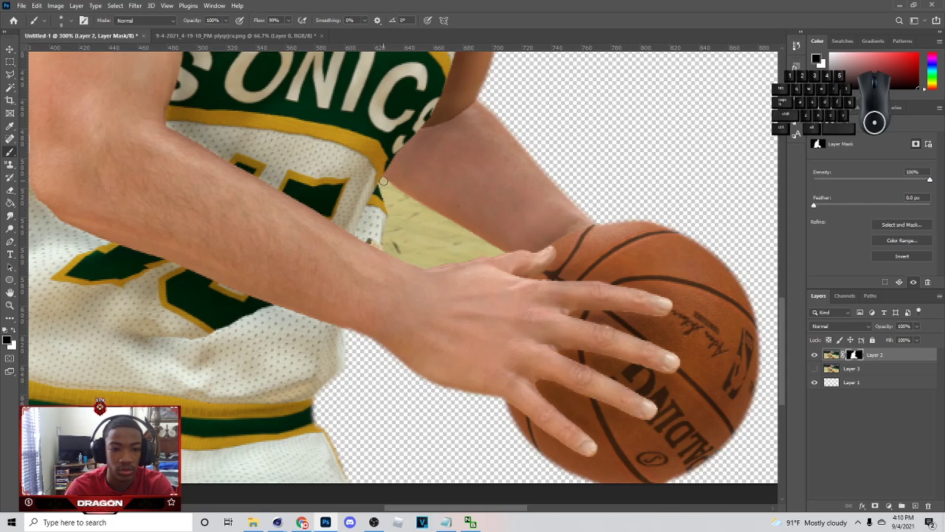
drag(383, 181, 384, 182)
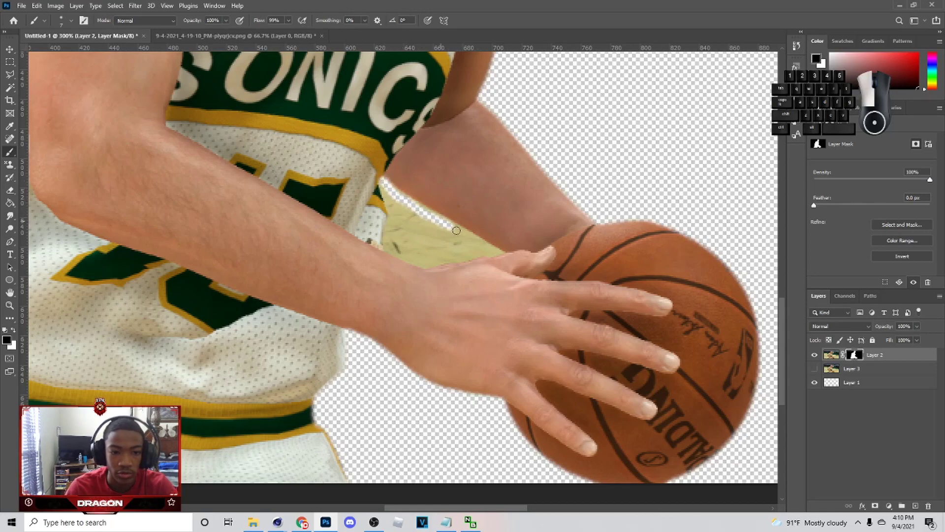
mouse_move(485, 246)
mouse_down()
mouse_move(497, 252)
mouse_move(484, 244)
mouse_up()
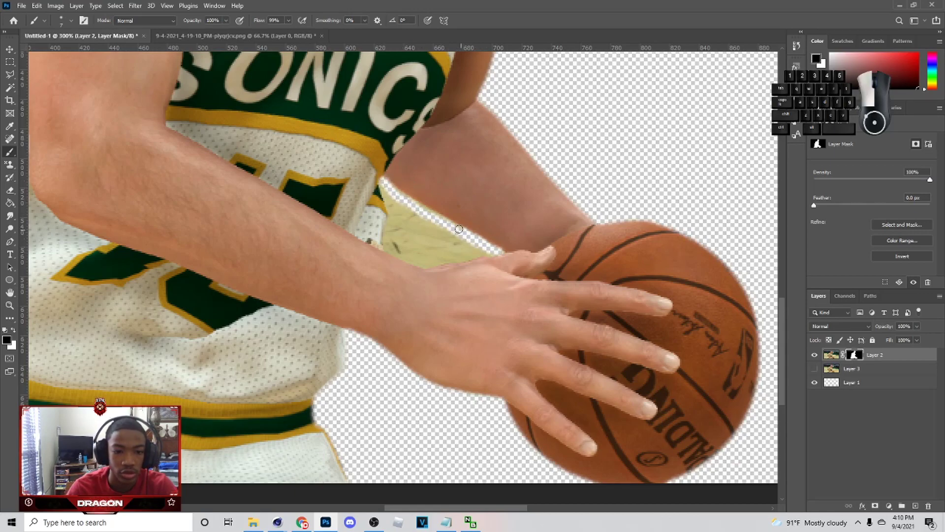
mouse_move(405, 196)
mouse_down()
mouse_move(391, 186)
mouse_move(535, 164)
mouse_up()
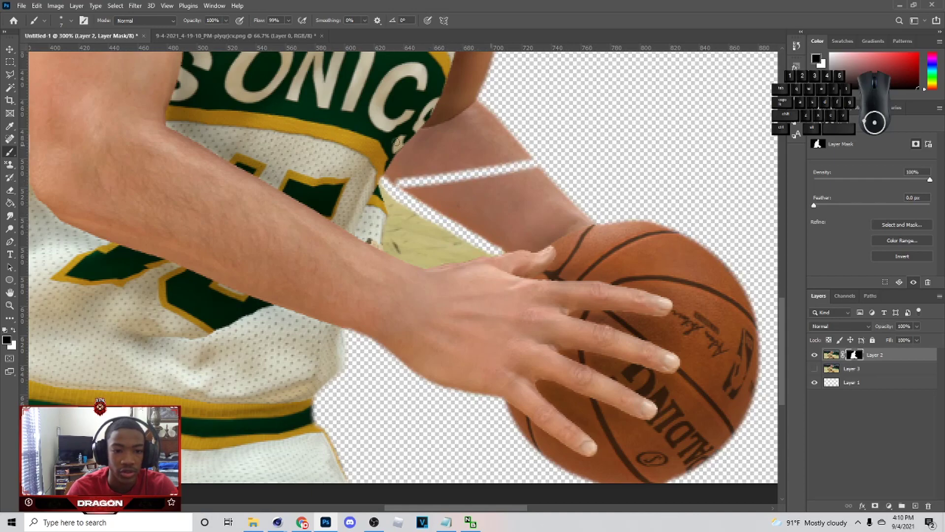
click(403, 184)
key(ctrl+z)
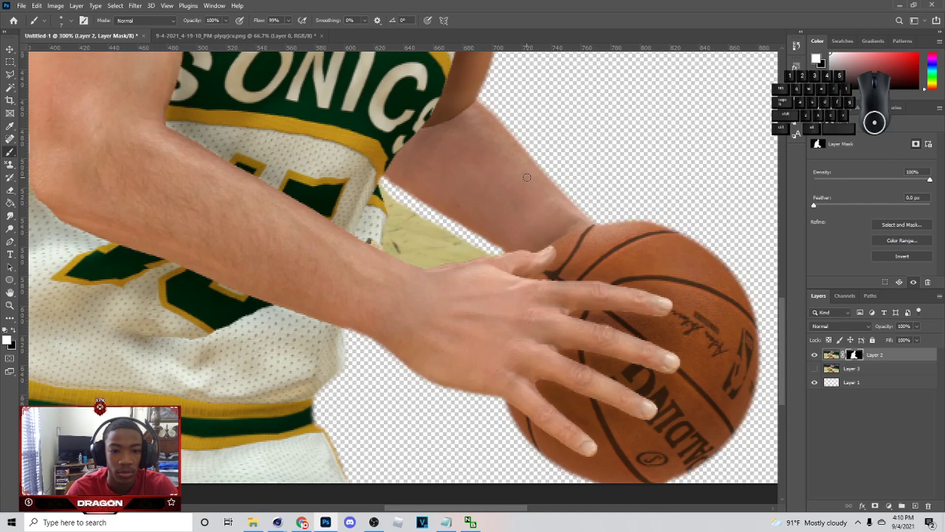
Step: Mask out the remaining floor in the gap between the jersey and the far arm by painting black on Layer 2's mask
click(14, 331)
drag(382, 184, 387, 197)
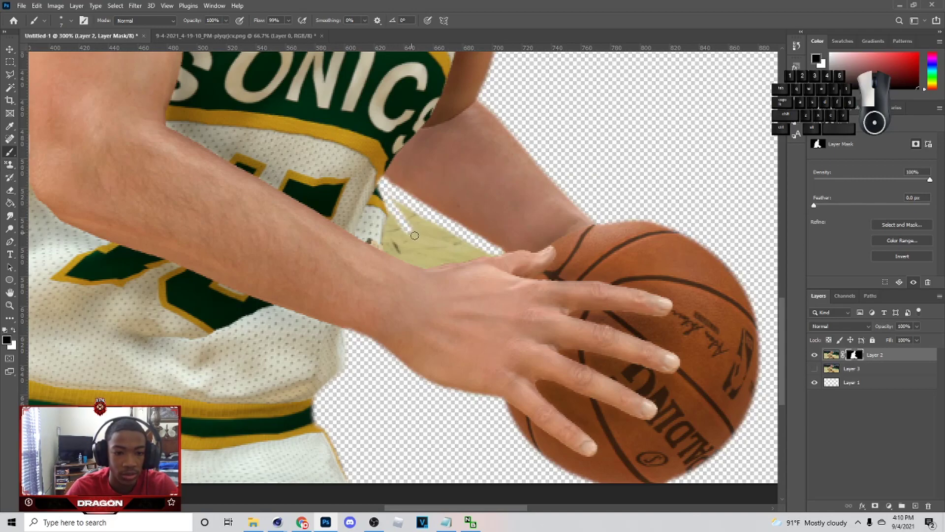
key(ctrl+1)
click(10, 48)
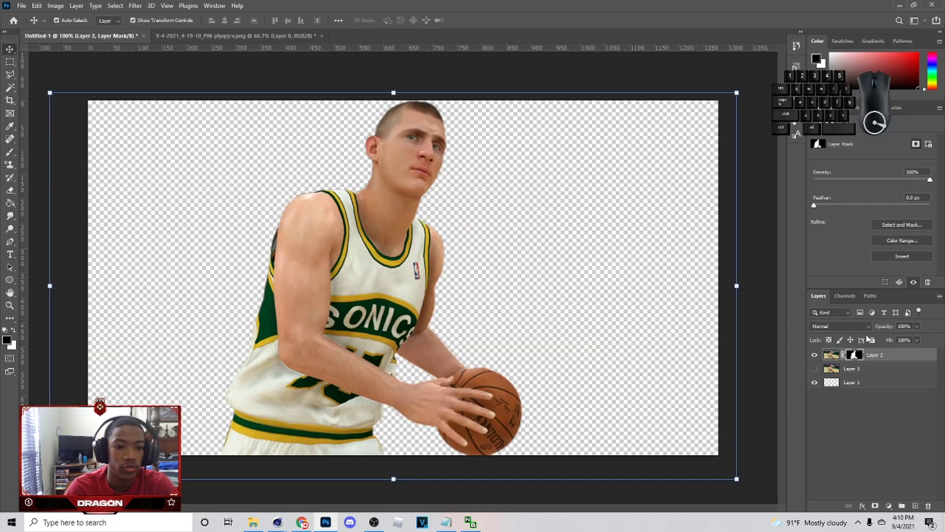
Step: Open Layer 2's blending options and add an Outer Glow effect
right_click(888, 368)
click(907, 357)
right_click(908, 357)
click(832, 110)
click(837, 107)
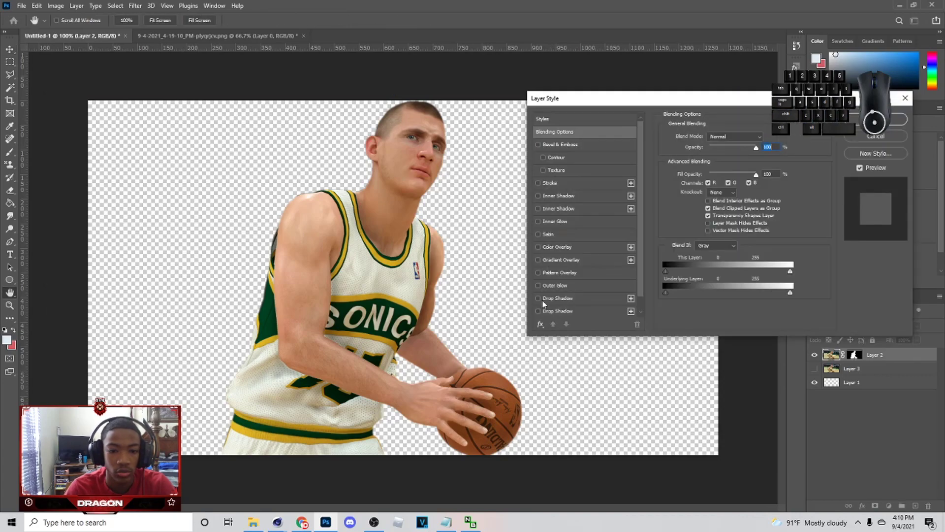
click(538, 286)
click(595, 284)
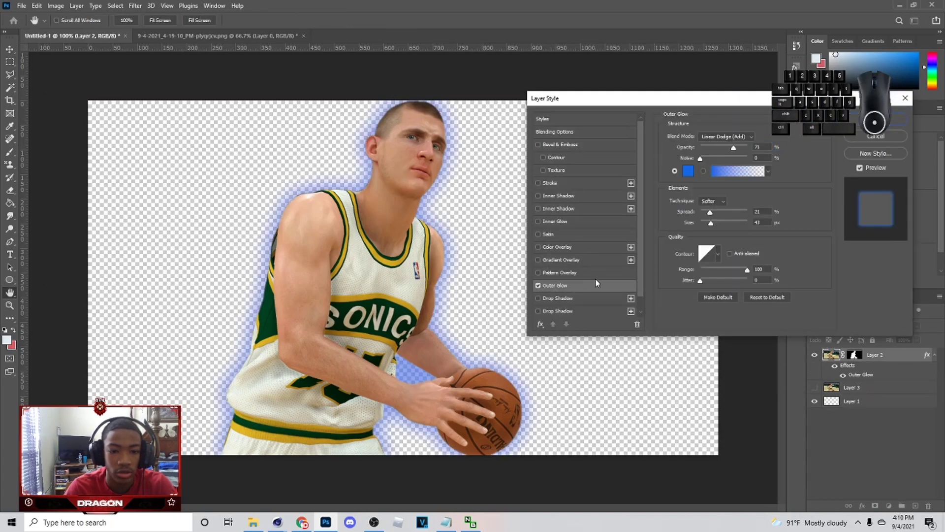
Step: Set the outer glow's color to gold sampled from the jersey's collar trim and its opacity to 85%
click(690, 172)
click(380, 251)
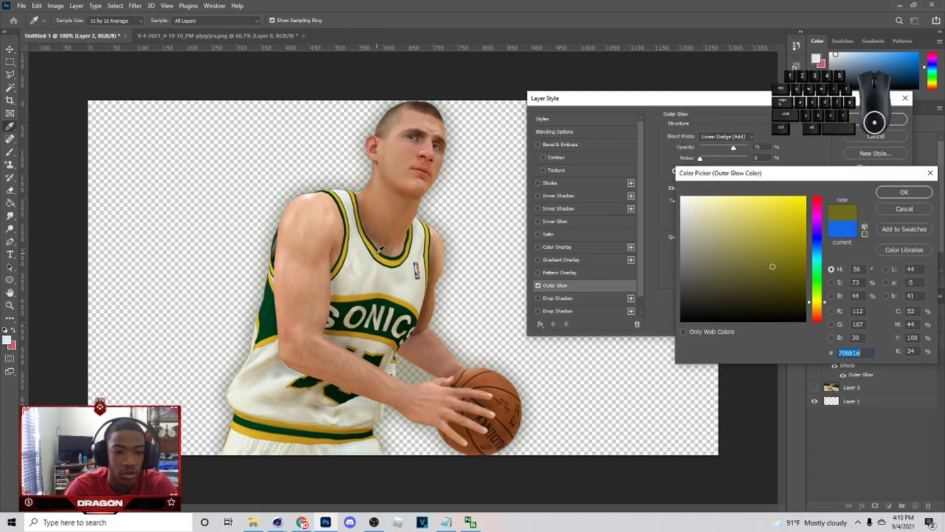
click(884, 194)
drag(737, 148, 743, 147)
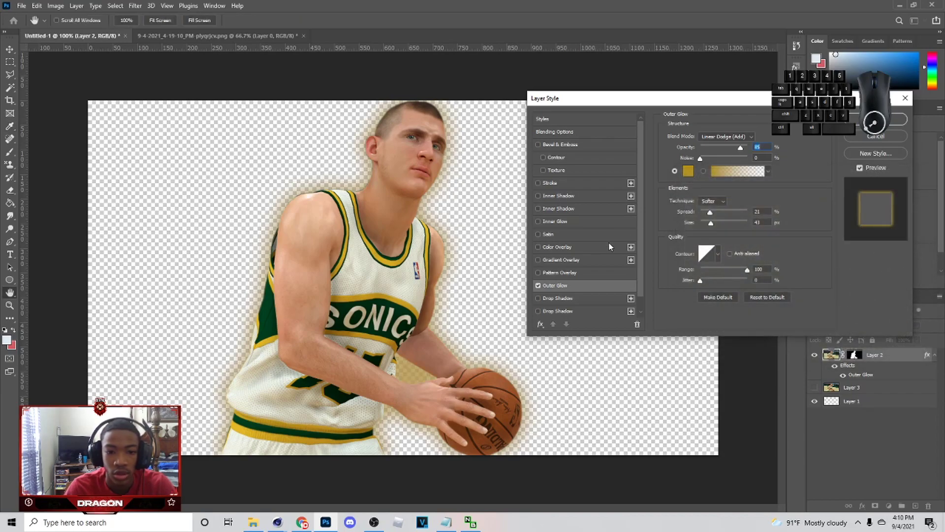
Step: Give Layer 2 the white Linear Dodge (Add) inner shadow at a 6 px distance, leaving the blue inner shadow off
click(538, 209)
click(600, 206)
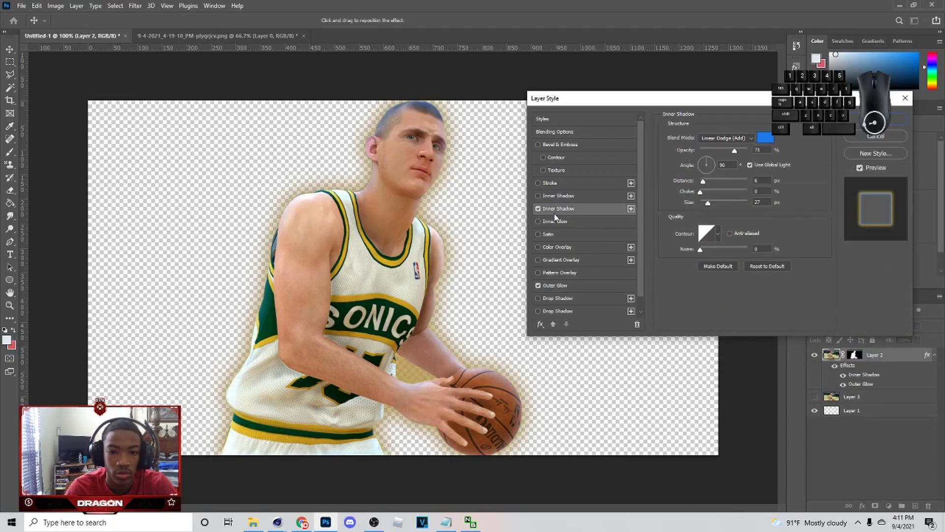
click(539, 196)
click(539, 209)
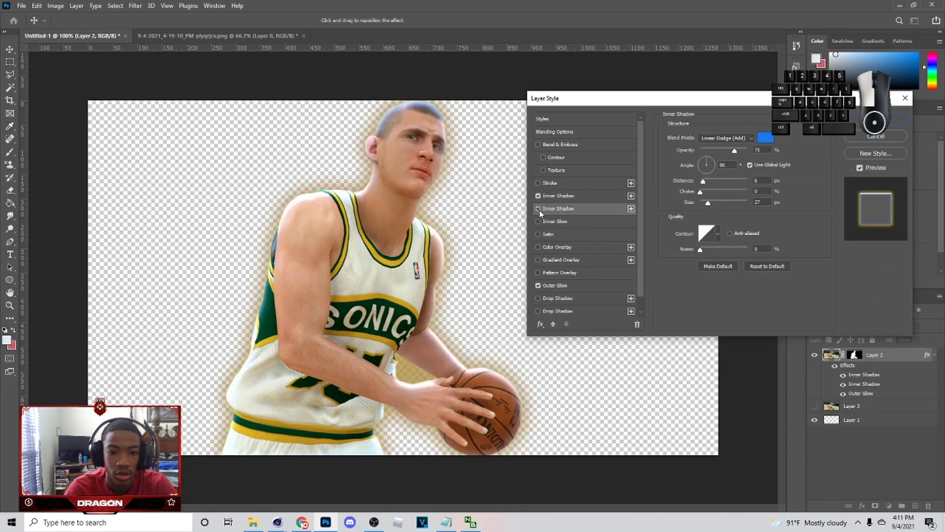
click(566, 199)
drag(705, 182, 703, 181)
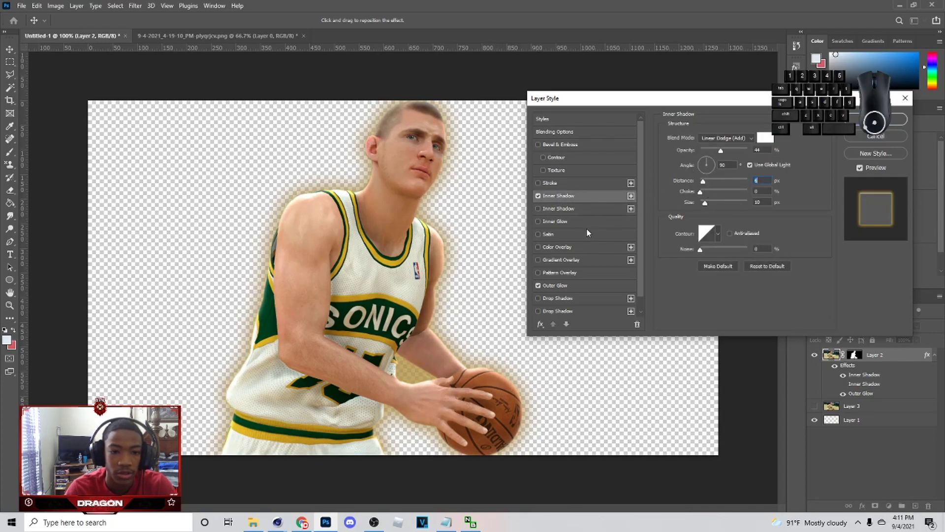
Step: Add an Inner Glow in Linear Dodge (Add) mode, raising its range and slightly reducing its size
click(538, 222)
click(554, 222)
click(720, 138)
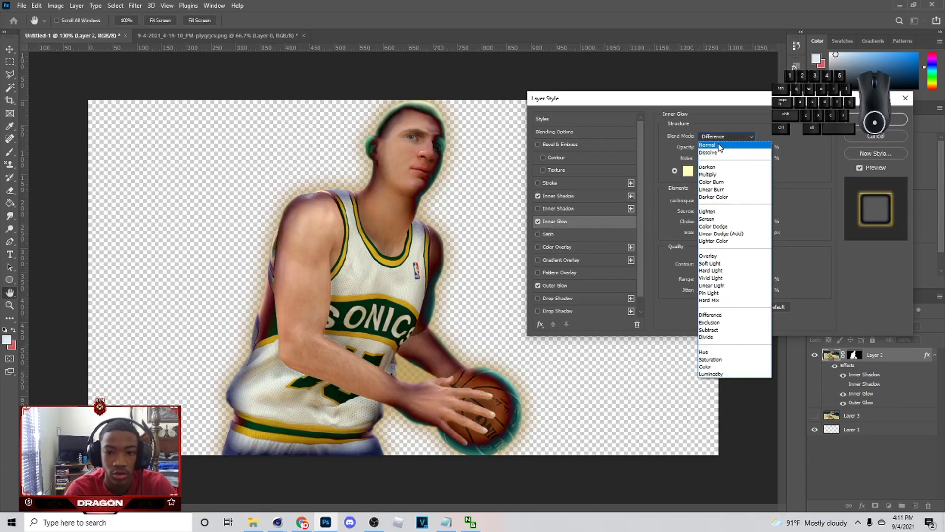
click(721, 234)
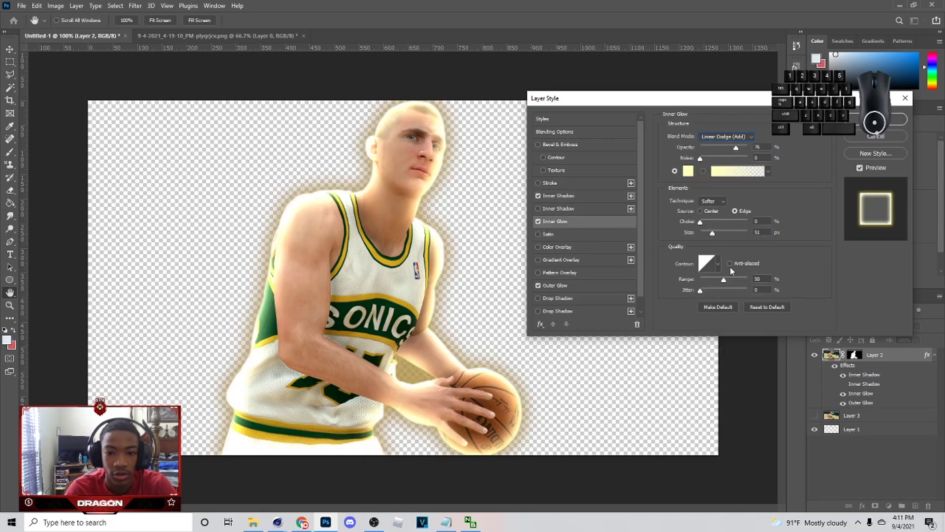
drag(732, 281, 748, 279)
drag(712, 232, 711, 232)
Step: Recolor the inner glow with gold sampled from the jersey's collar trim and apply the layer style
click(688, 171)
click(375, 247)
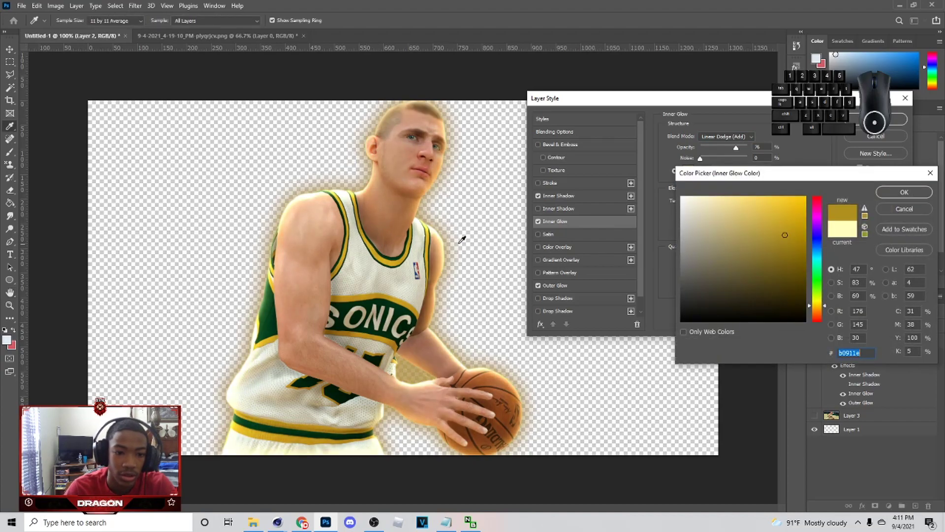
click(888, 190)
click(876, 120)
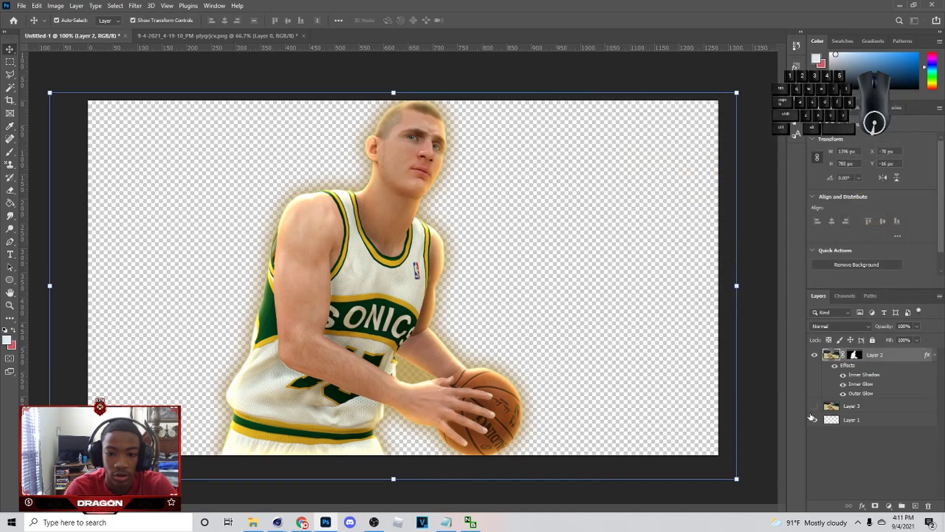
Step: Show the full-image Layer 3 and add a Hue/Saturation adjustment layer directly above it
click(815, 407)
click(851, 406)
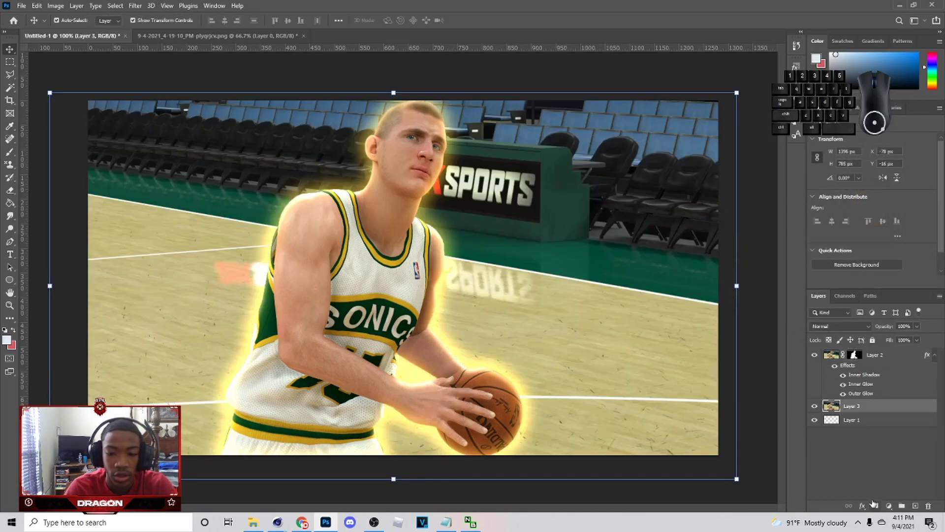
click(889, 506)
click(910, 401)
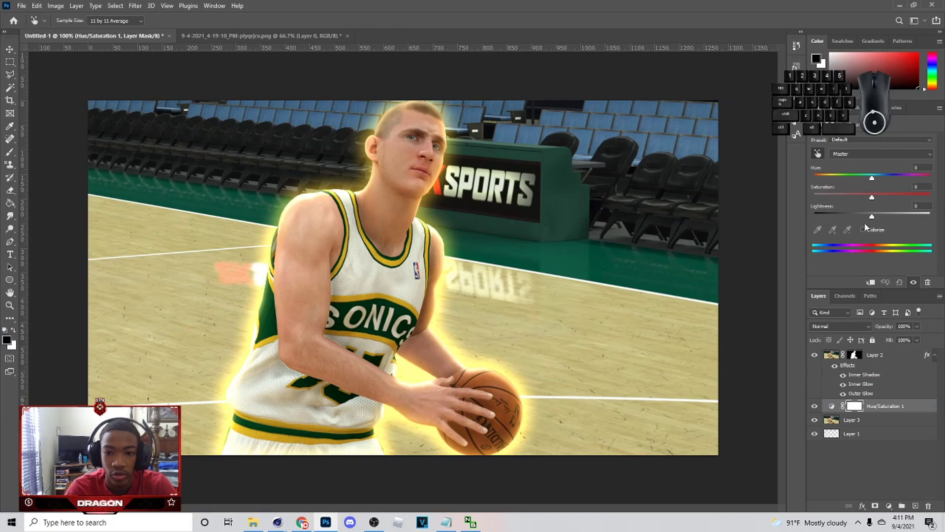
Step: Colorize the background bright yellow in the Hue/Saturation adjustment, with saturation 100 and lightness about -13
click(863, 229)
click(826, 176)
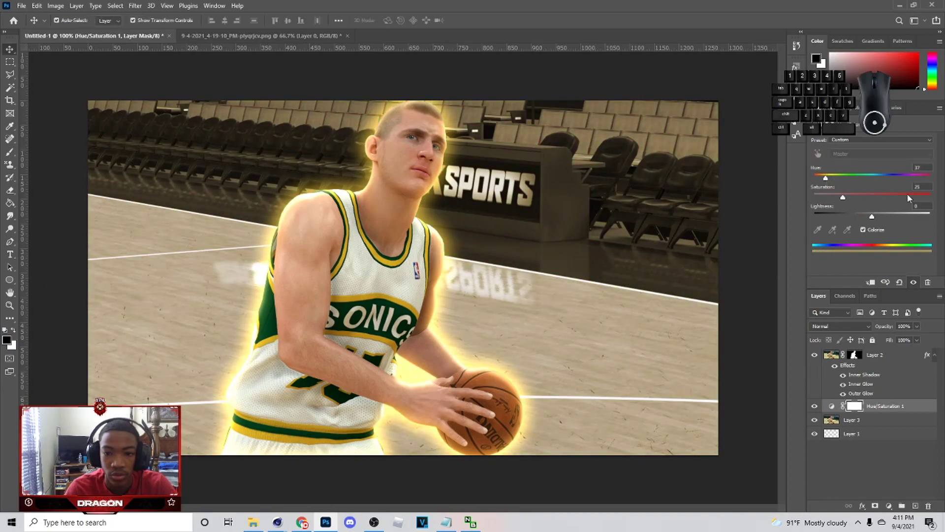
drag(910, 197, 932, 197)
drag(829, 178, 830, 178)
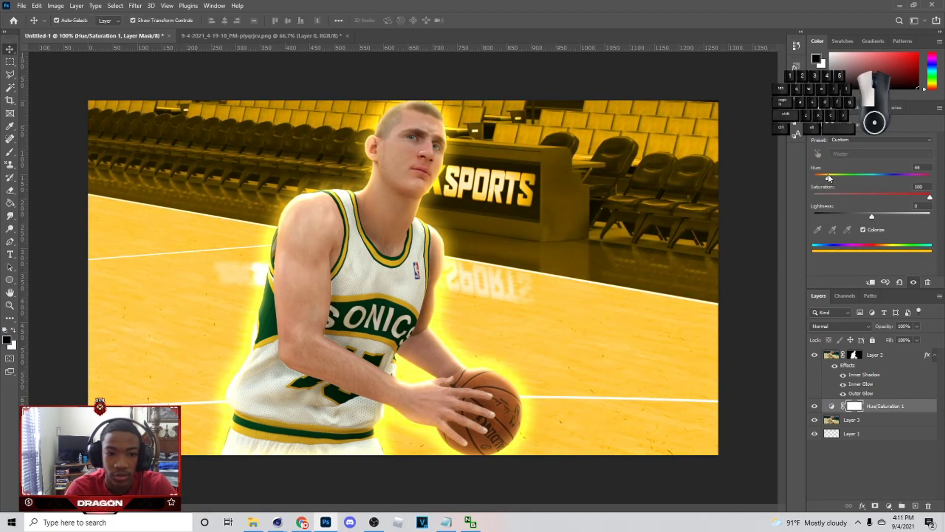
drag(862, 217, 862, 220)
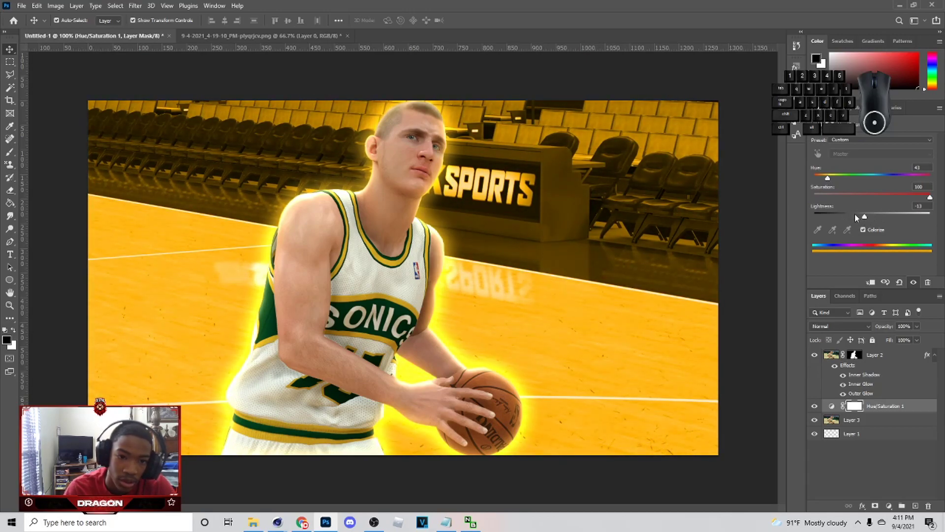
drag(832, 180, 831, 179)
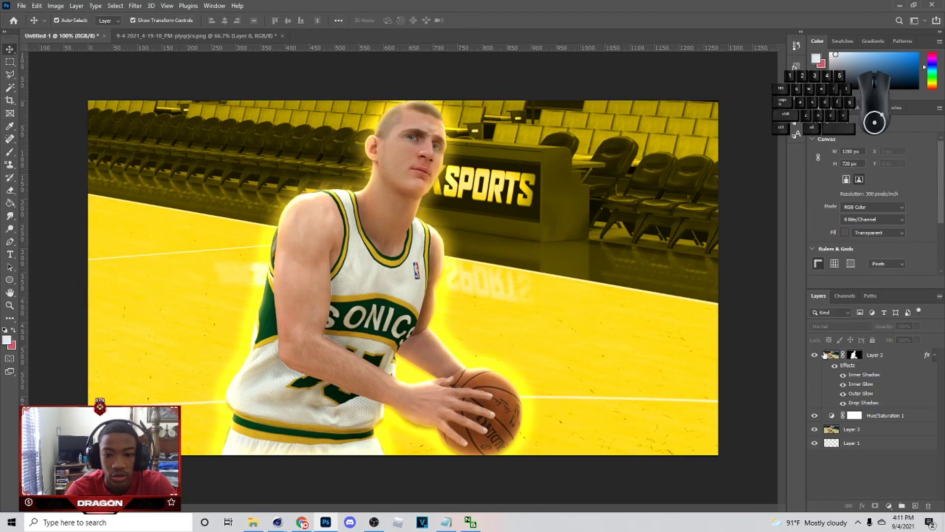
Step: Review the Drop Shadow settings in Layer 2's layer style and accept them
click(824, 355)
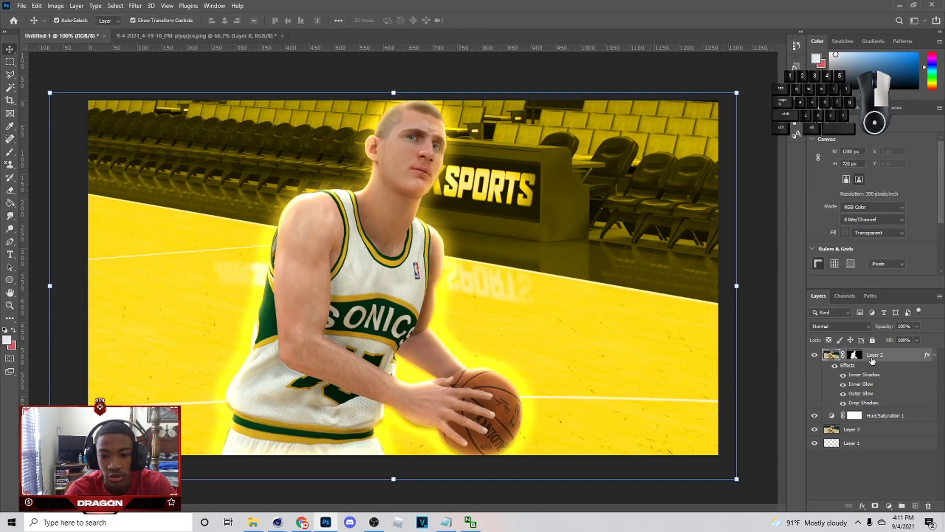
right_click(827, 354)
click(551, 367)
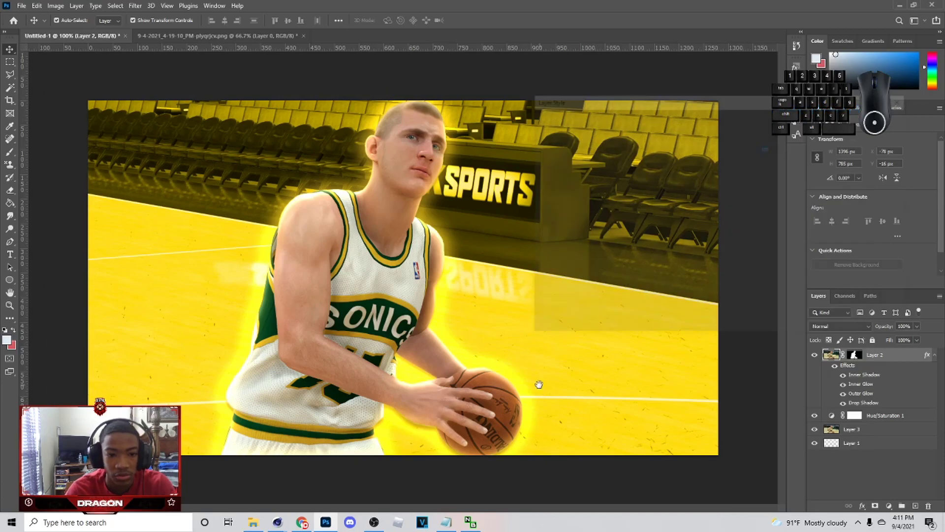
click(554, 314)
click(857, 124)
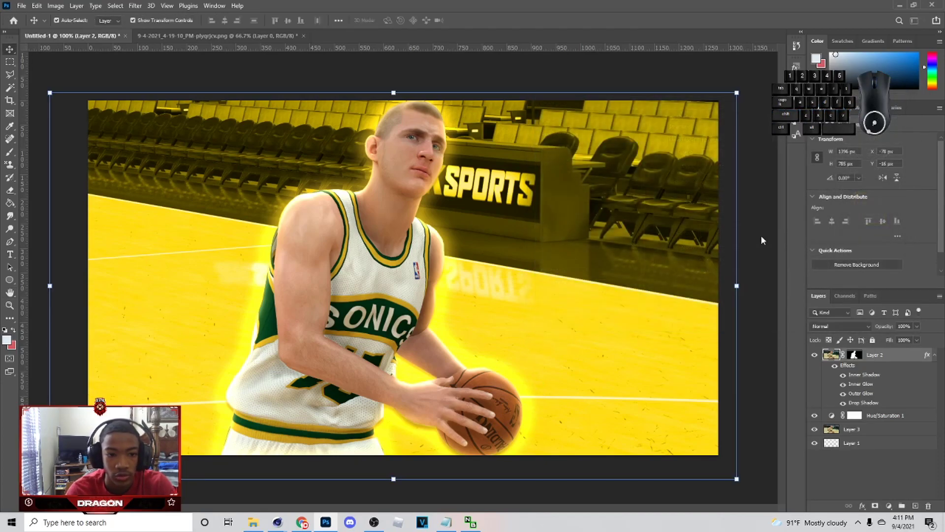
Step: Bring the crouching-player screenshot into Untitled-1 as a new layer between Hue/Saturation 1 and Layer 2
click(226, 38)
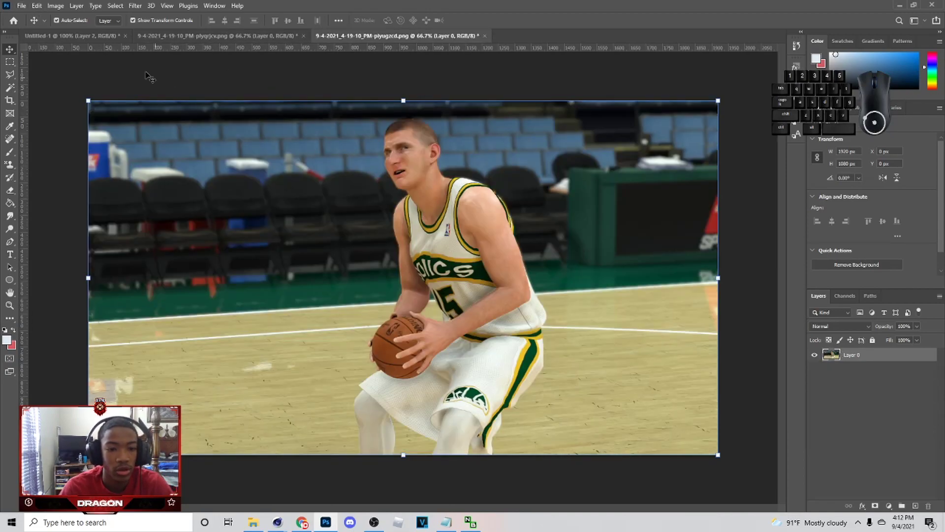
click(108, 37)
click(876, 429)
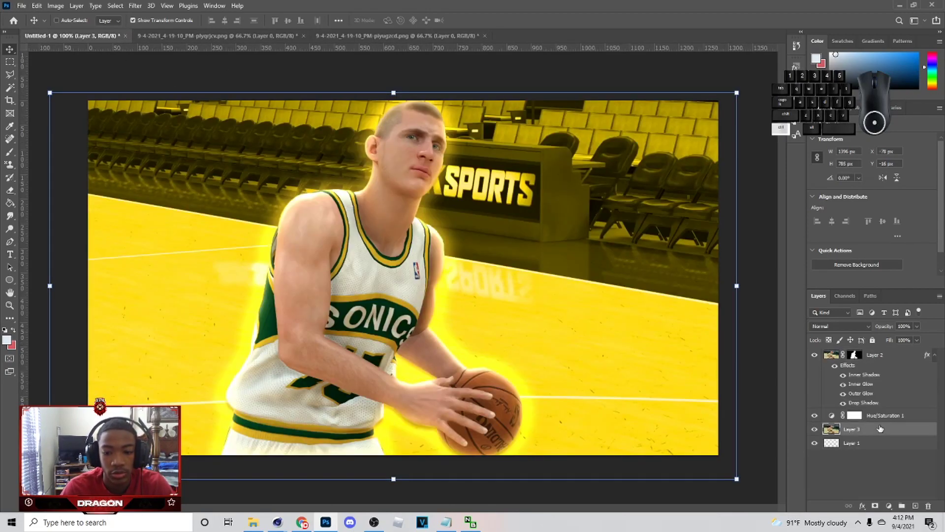
key(ctrl+v)
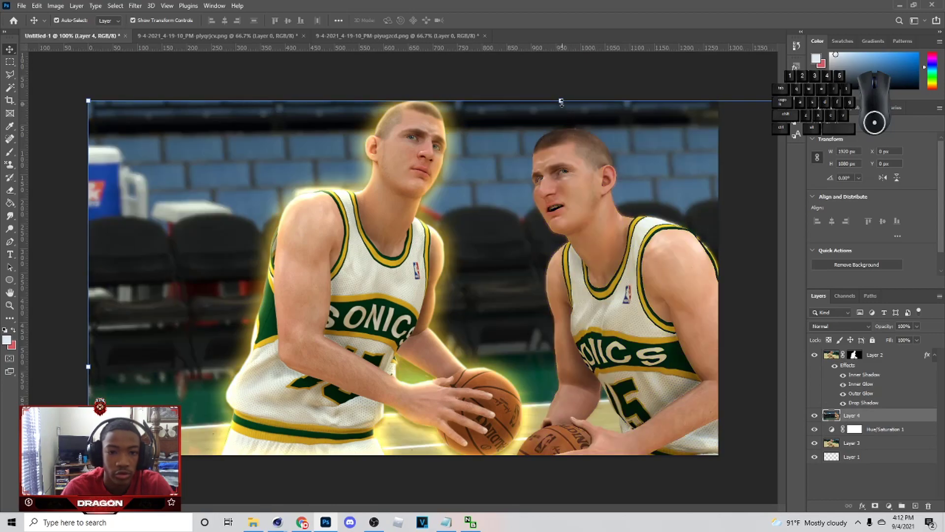
Step: Scale the pasted screenshot to about 1416 x 804 px and place its player on the canvas's left side behind the main cutout
click(562, 102)
drag(562, 102, 560, 155)
drag(491, 202, 201, 56)
drag(605, 244, 501, 285)
drag(479, 288, 493, 285)
mouse_move(495, 286)
mouse_down()
mouse_move(524, 321)
mouse_move(525, 266)
mouse_move(531, 287)
mouse_move(484, 287)
mouse_move(929, 294)
mouse_move(466, 293)
mouse_move(481, 298)
mouse_up()
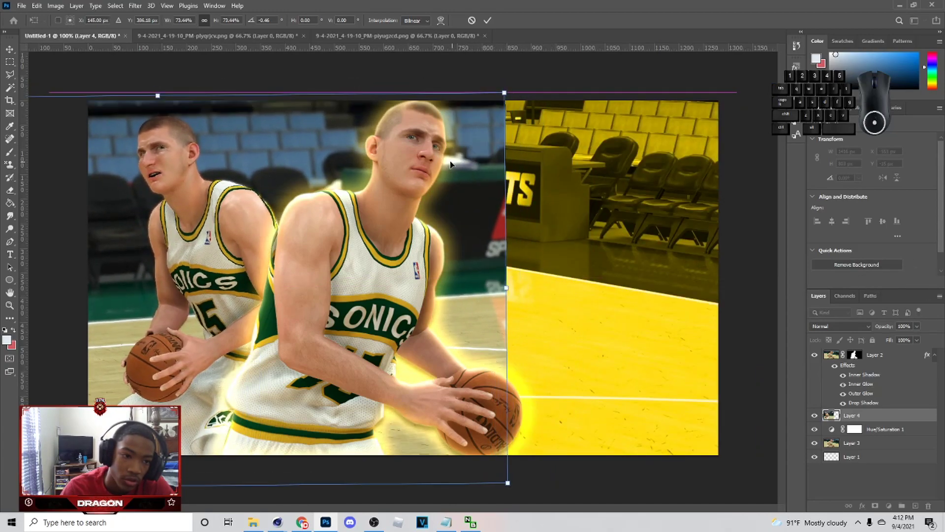
click(487, 20)
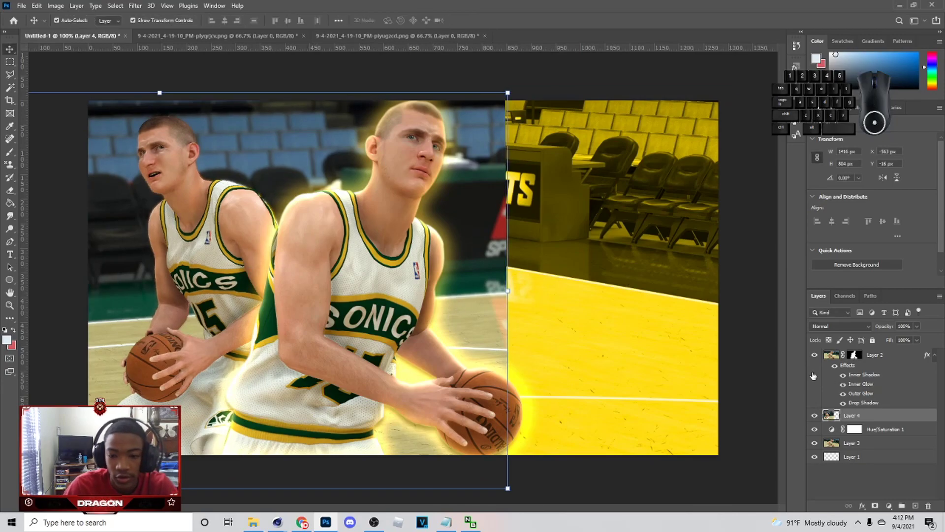
Step: Hide Layer 2 and save the document in Downloads as a Photoshop file named "jokic psd"
click(812, 355)
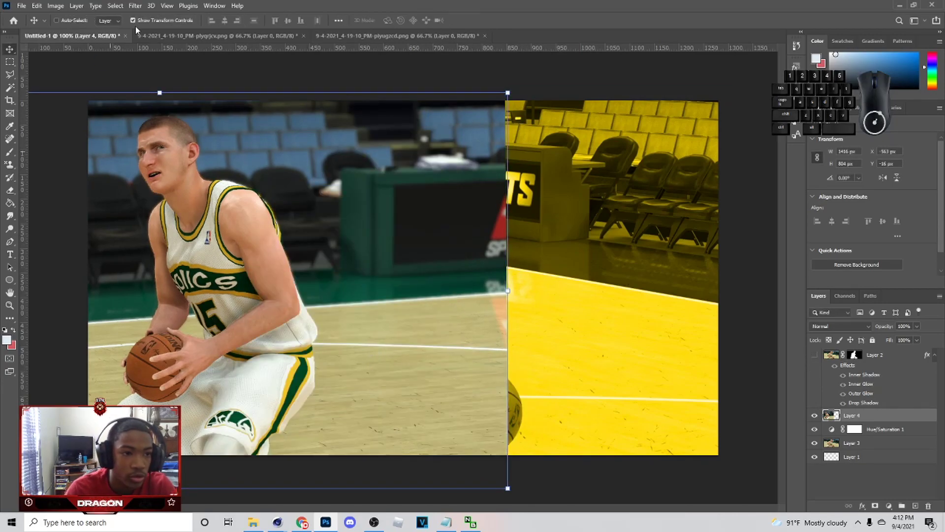
key(ctrl+s)
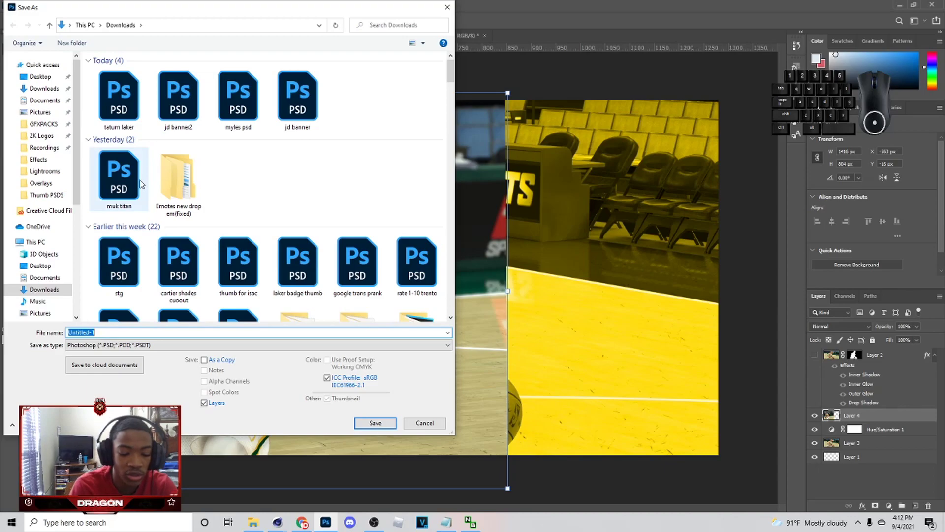
text(jokic)
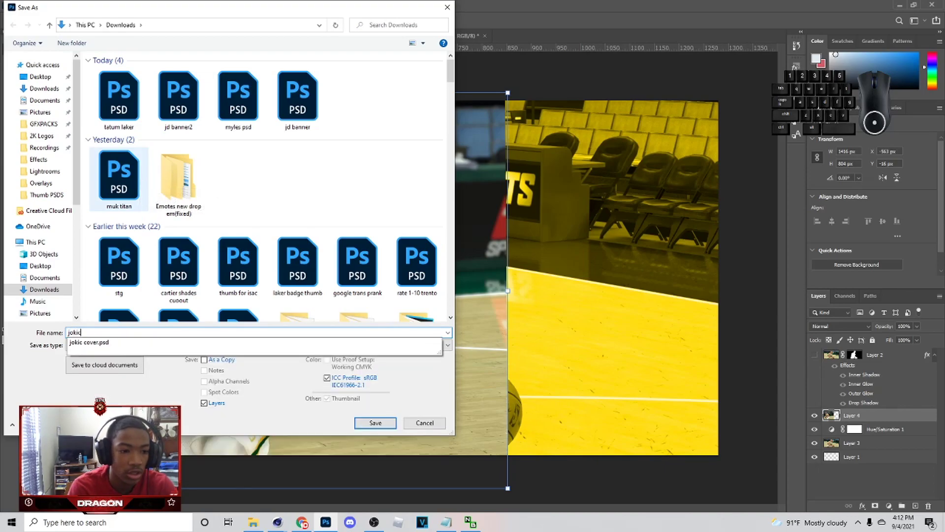
text( psd)
click(376, 422)
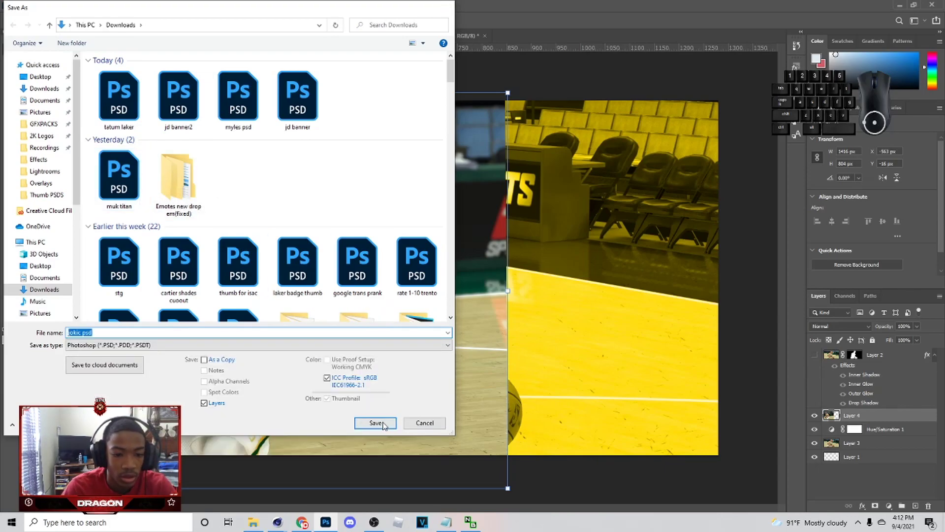
click(588, 150)
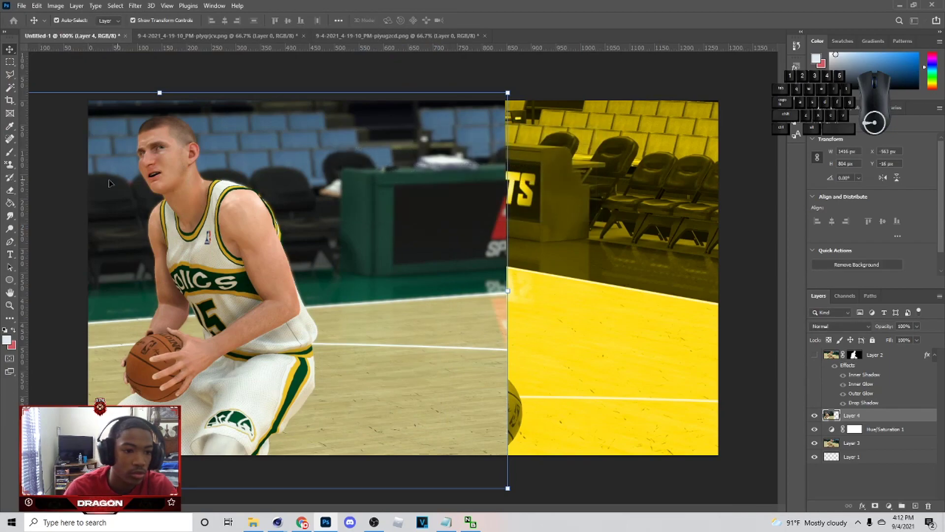
Step: Select the crouching player's face, jersey, arm and shorts on Layer 4 with the Quick Selection tool
right_click(11, 88)
click(49, 97)
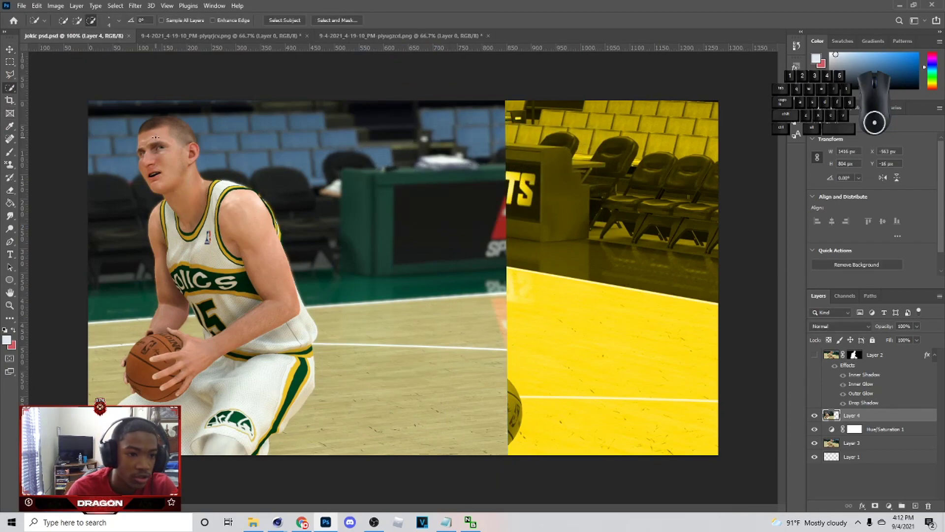
drag(157, 134, 170, 167)
mouse_move(242, 335)
mouse_down()
mouse_move(246, 366)
mouse_move(234, 395)
mouse_up()
drag(226, 455, 226, 456)
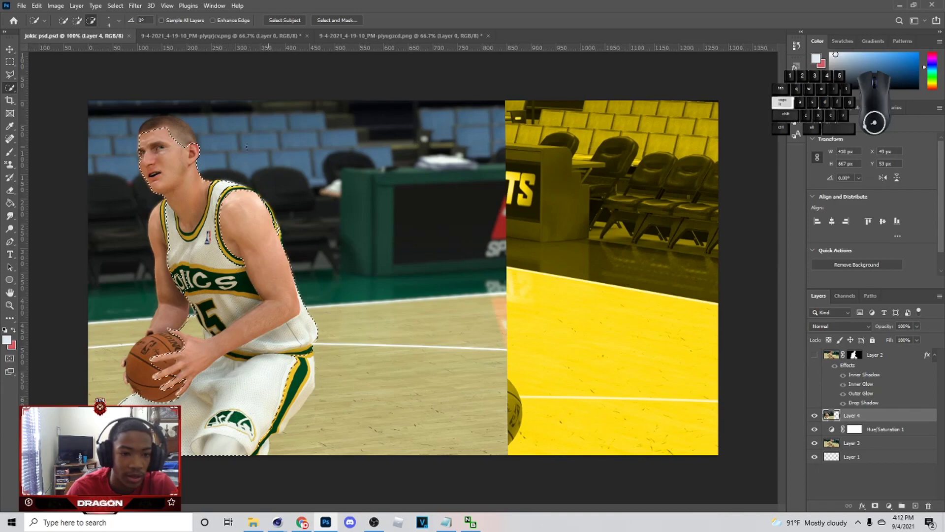
Step: Extend the selection over the player's other arm, hair and basketball, and turn it into a layer mask on Layer 4
mouse_move(157, 222)
mouse_down()
mouse_move(156, 210)
mouse_move(162, 255)
mouse_move(161, 224)
mouse_up()
click(156, 231)
click(78, 22)
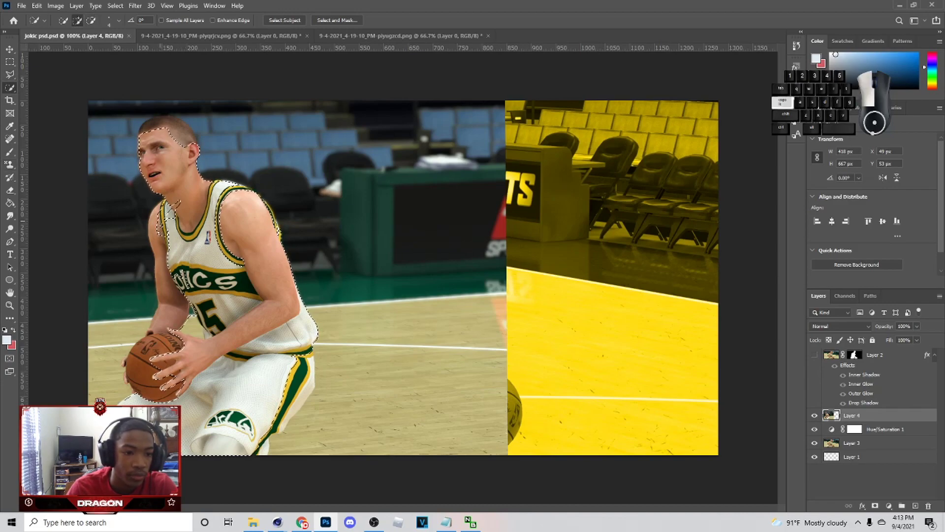
mouse_move(158, 391)
mouse_down()
mouse_move(124, 379)
mouse_move(127, 367)
mouse_up()
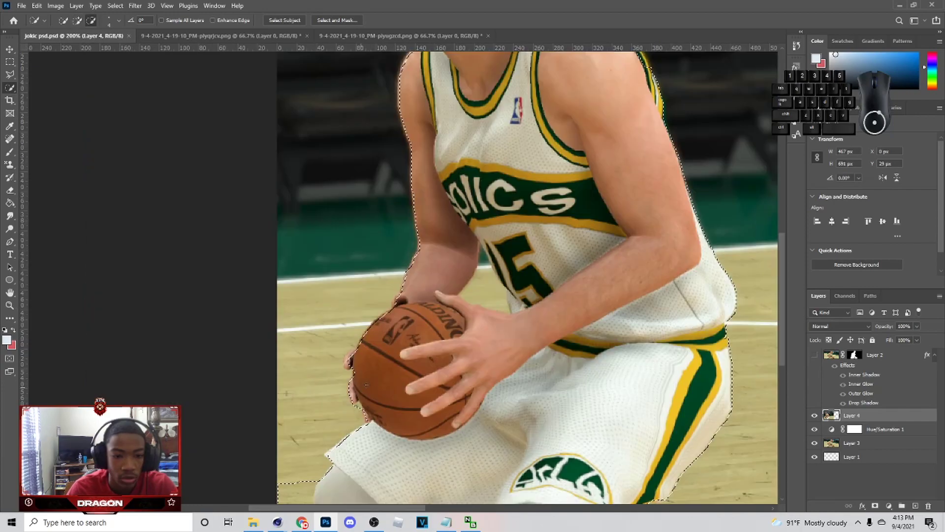
key(ctrl+minus)
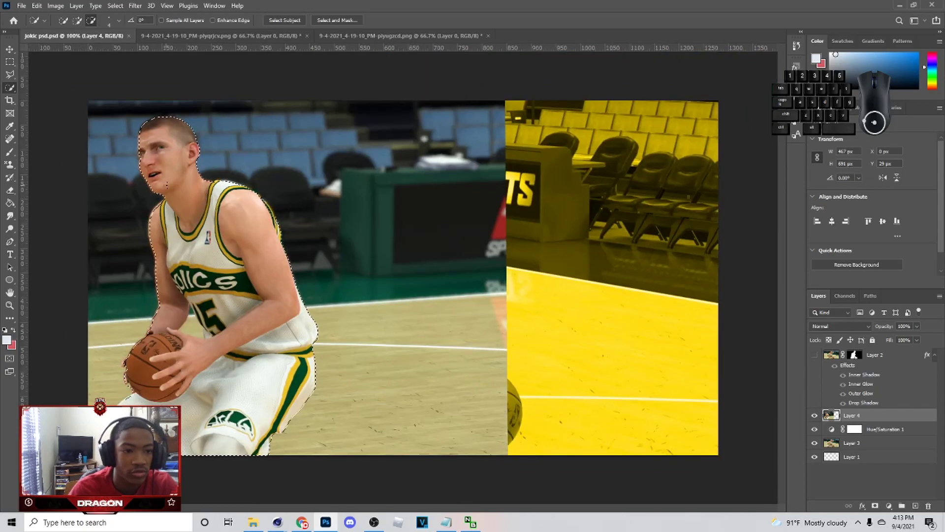
click(876, 507)
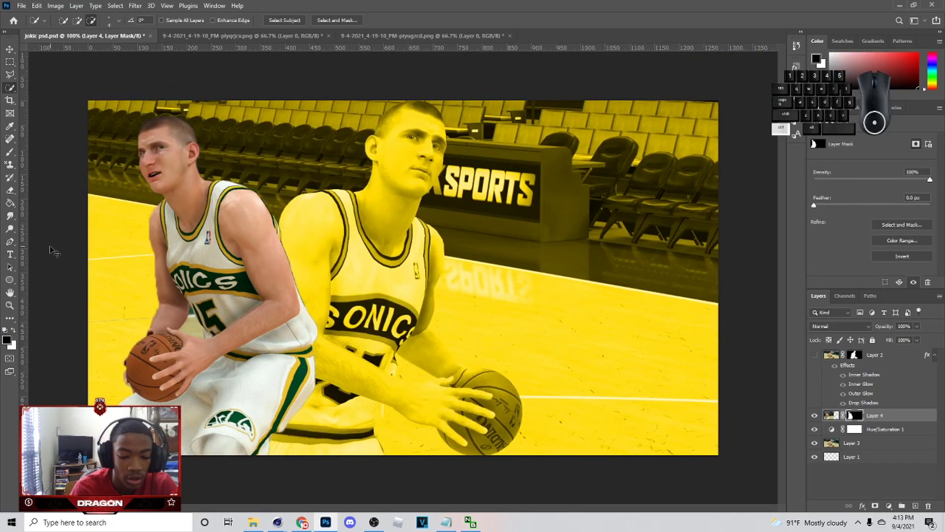
Step: Touch up the crouching player's shoulder and arm edge on Layer 4's mask with a small black brush, undoing stray strokes
key(ctrl+plus)
drag(454, 508, 407, 508)
key(b)
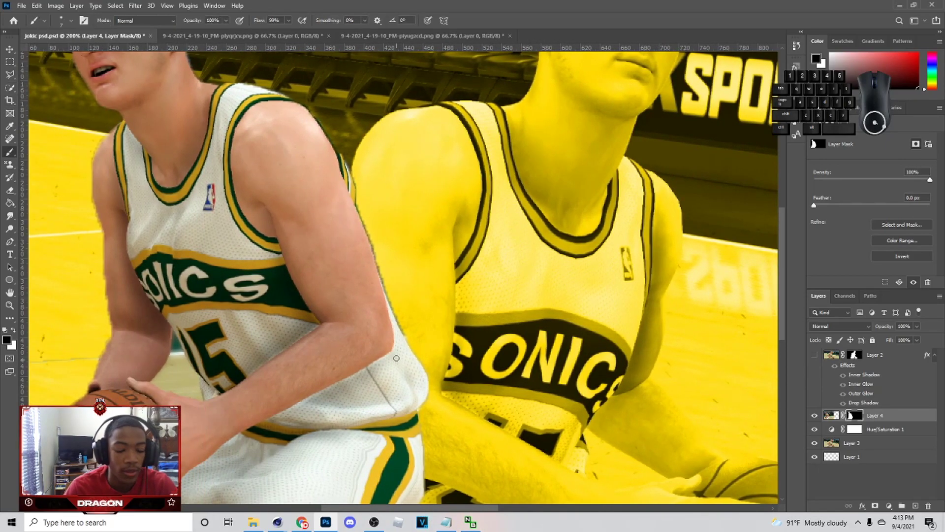
drag(342, 155, 351, 171)
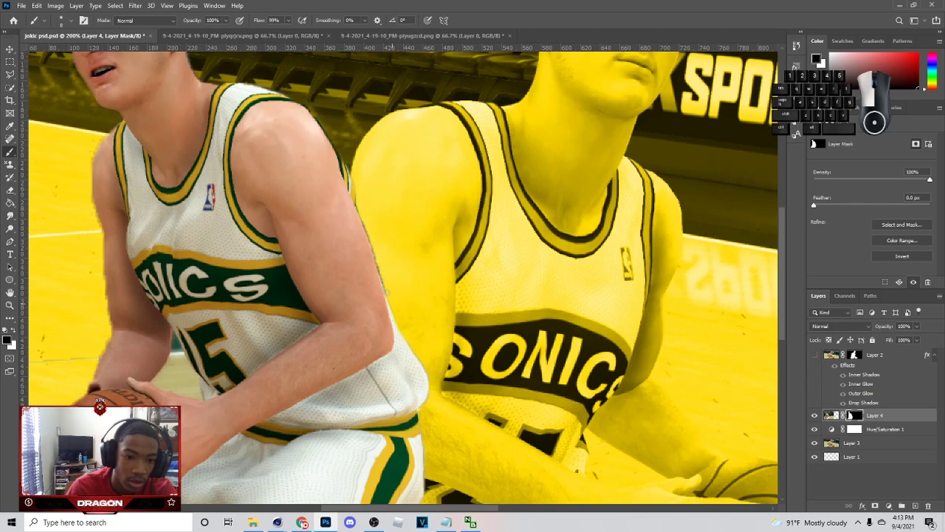
drag(354, 196, 362, 213)
key(ctrl+z)
key(ctrl+z)
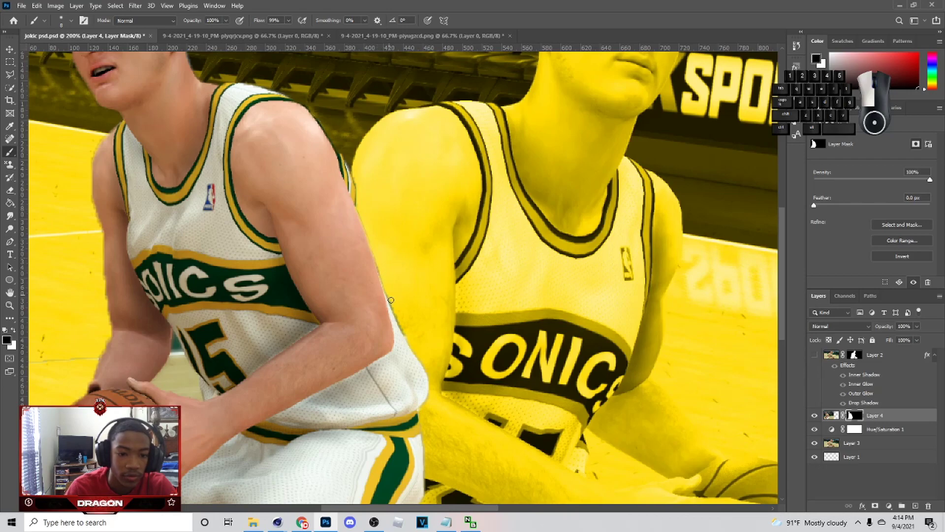
click(381, 522)
click(382, 523)
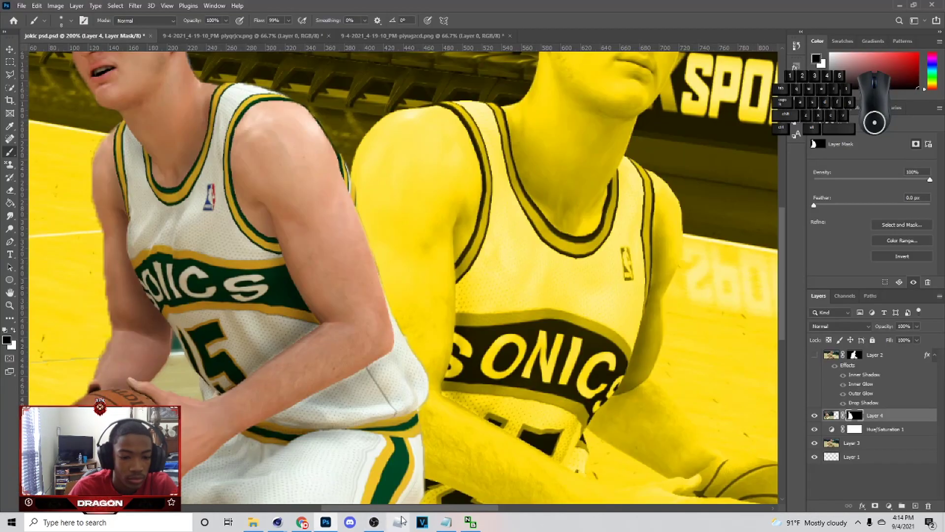
Step: Brush away the leftover background around the crouching player's hair, ear and neck on Layer 4's mask
scroll(426, 421, down, 3)
scroll(344, 394, left, 5)
scroll(282, 384, up, 1)
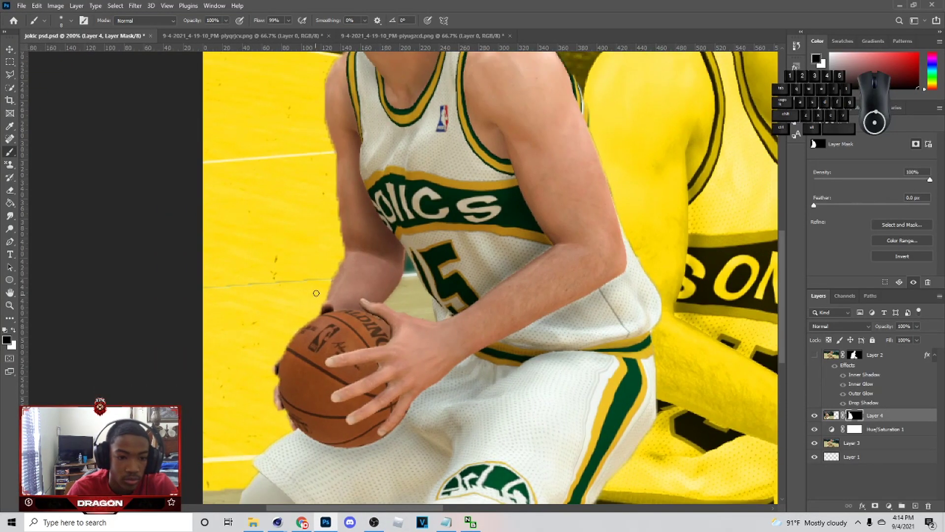
scroll(334, 217, up, 2)
scroll(334, 218, up, 6)
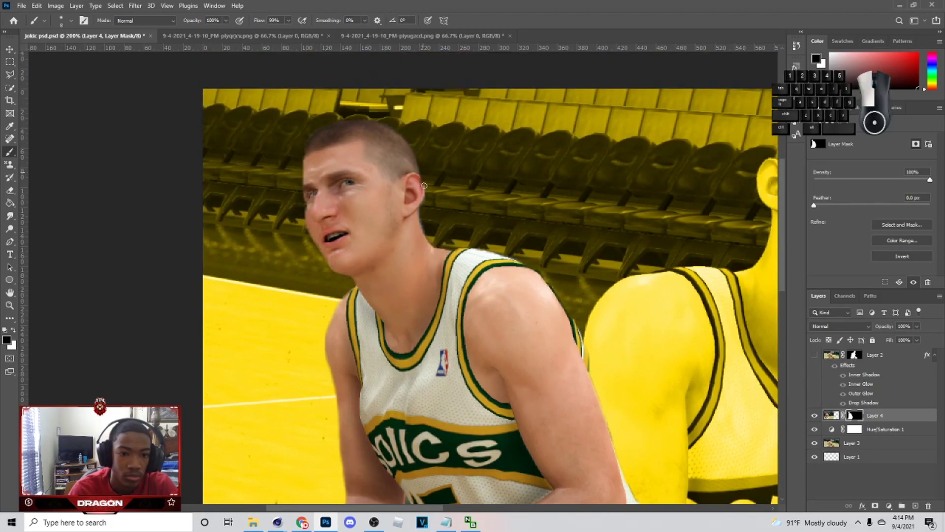
drag(424, 186, 418, 153)
key(ctrl+z)
drag(379, 121, 417, 154)
drag(423, 233, 431, 199)
scroll(431, 199, down, 1)
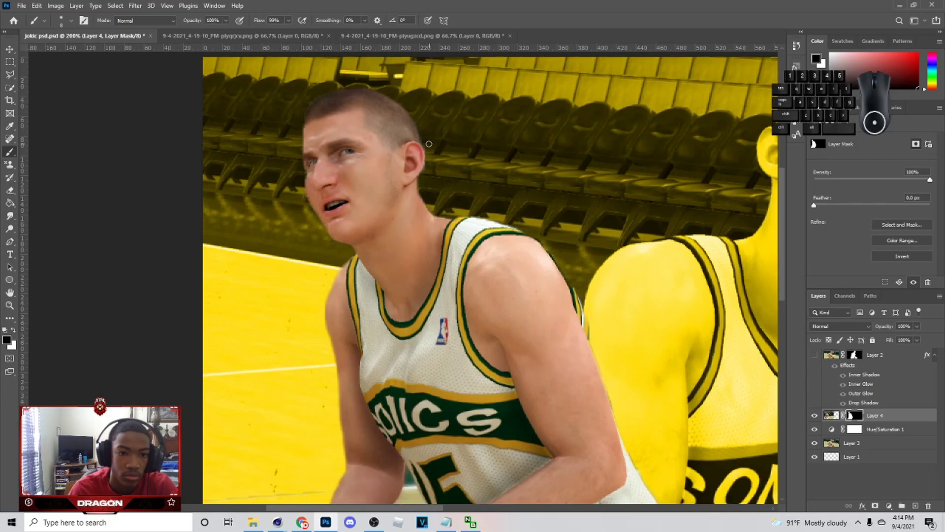
Step: Mask out the leftover court patch between the player's forearm and jersey, above the basketball
scroll(580, 247, down, 3)
scroll(581, 247, down, 5)
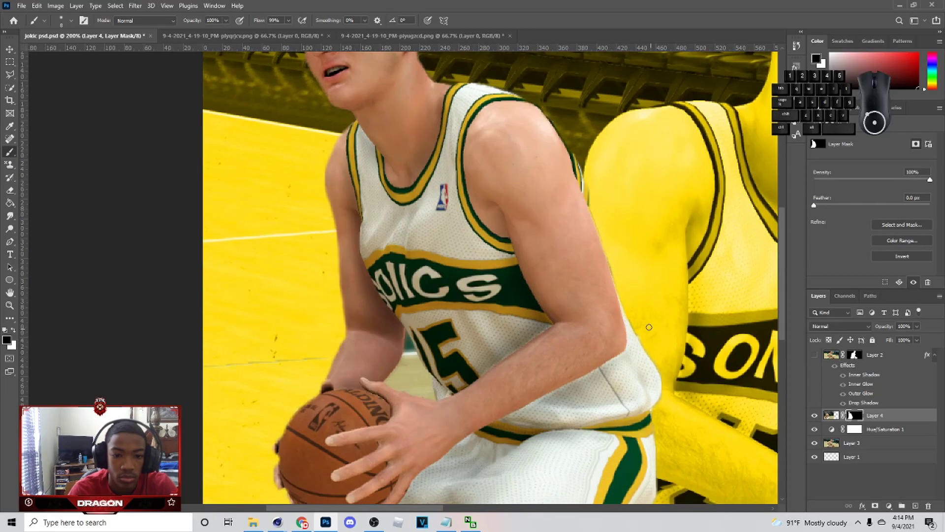
mouse_move(435, 291)
mouse_down()
mouse_move(415, 243)
mouse_move(421, 275)
mouse_up()
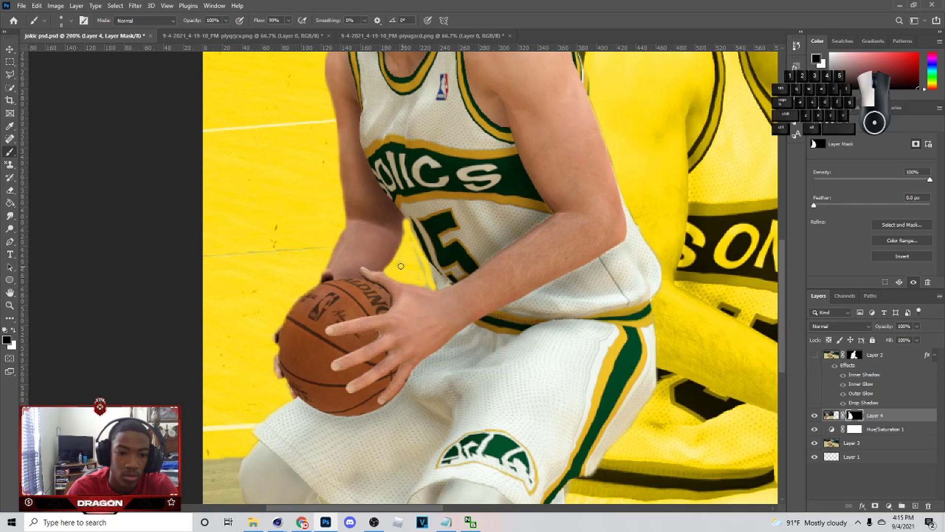
Step: Show Layer 2 again, copy its layer style onto Layer 4, and nudge the crouching player slightly into place
key(ctrl+0)
key(v)
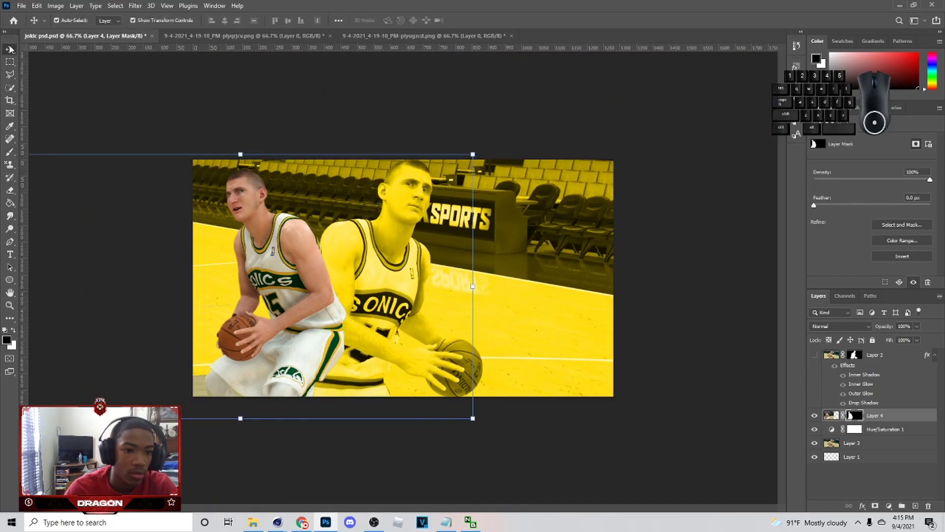
key(ctrl)
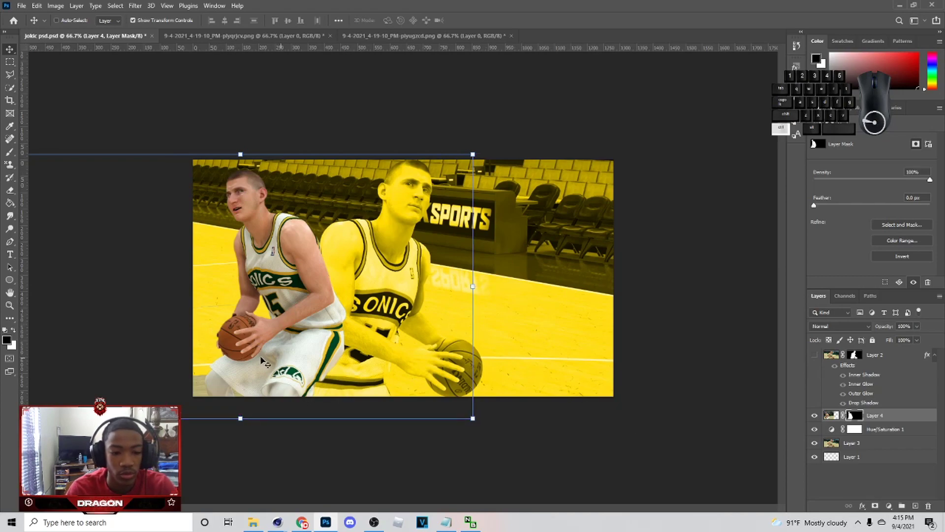
click(815, 354)
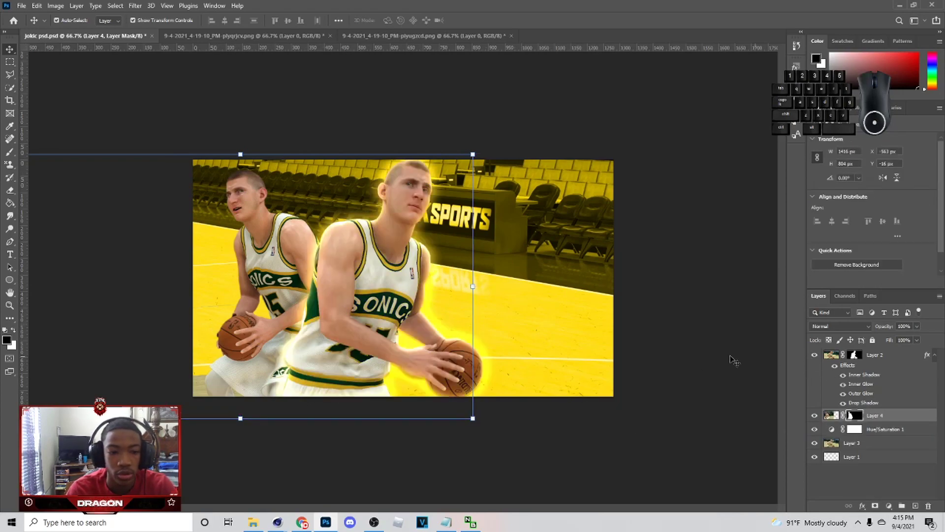
right_click(872, 355)
click(790, 320)
click(896, 419)
right_click(896, 419)
click(855, 234)
drag(272, 283, 265, 260)
mouse_move(346, 274)
mouse_down()
mouse_move(372, 275)
mouse_move(345, 273)
mouse_up()
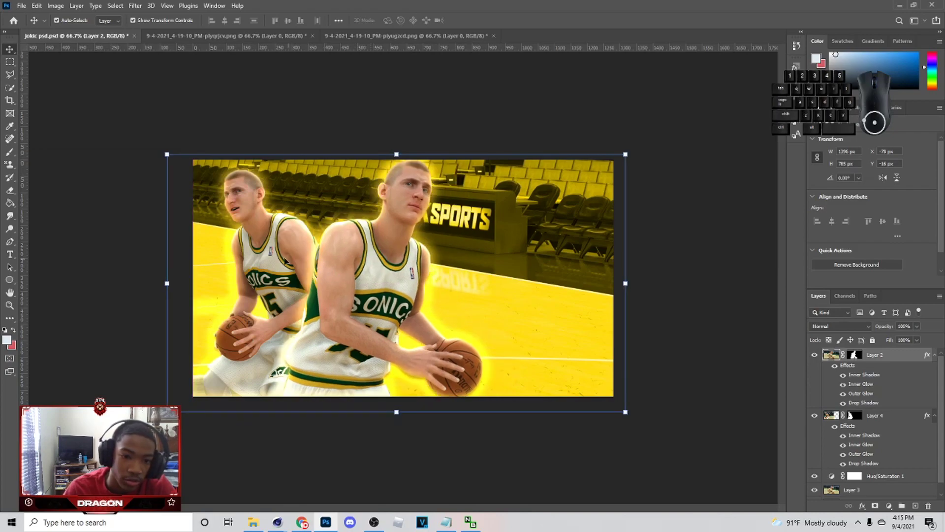
Step: Shift Layer 2 and Layer 3 together to the right, giving the crouching player more room
ctrl+click(864, 493)
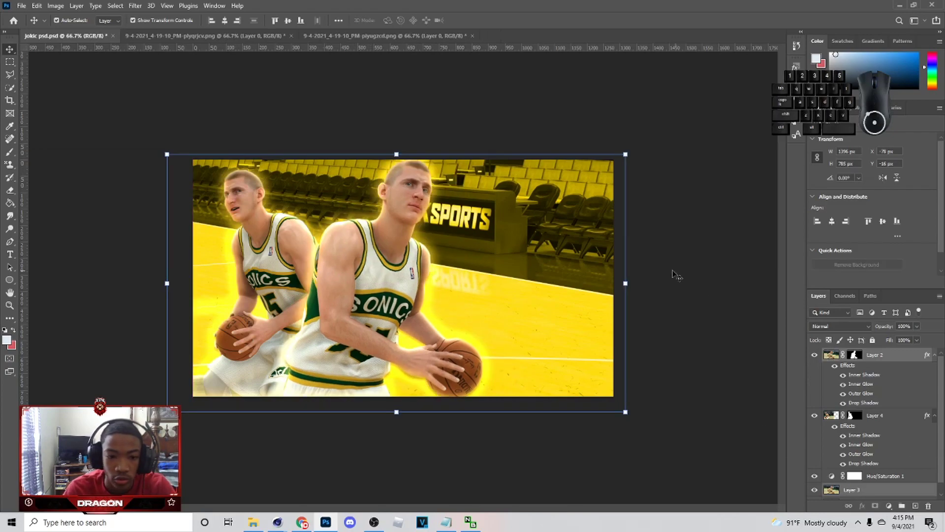
drag(628, 284, 604, 288)
click(488, 20)
click(628, 105)
drag(270, 255, 271, 256)
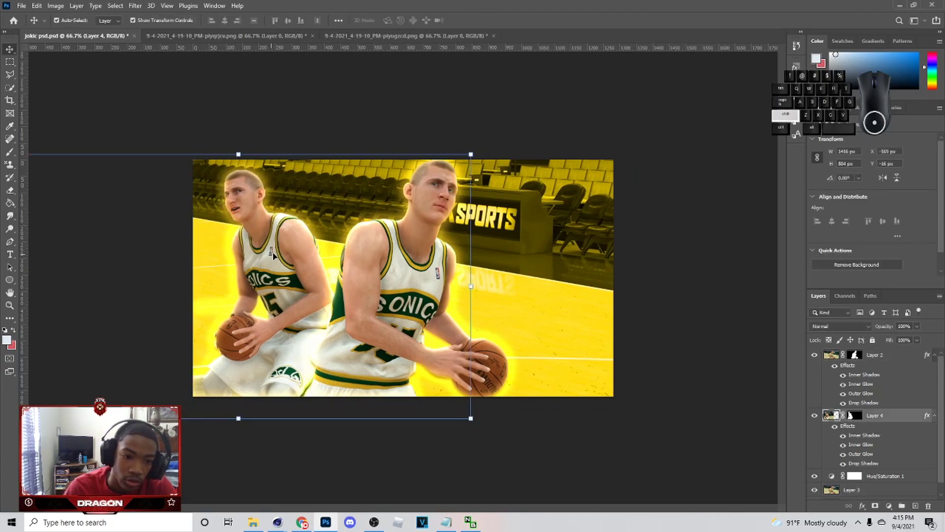
Step: Add the Nikola Jokic card as a new layer and scale it to about 466 x 653 px on the canvas's right side
click(502, 346)
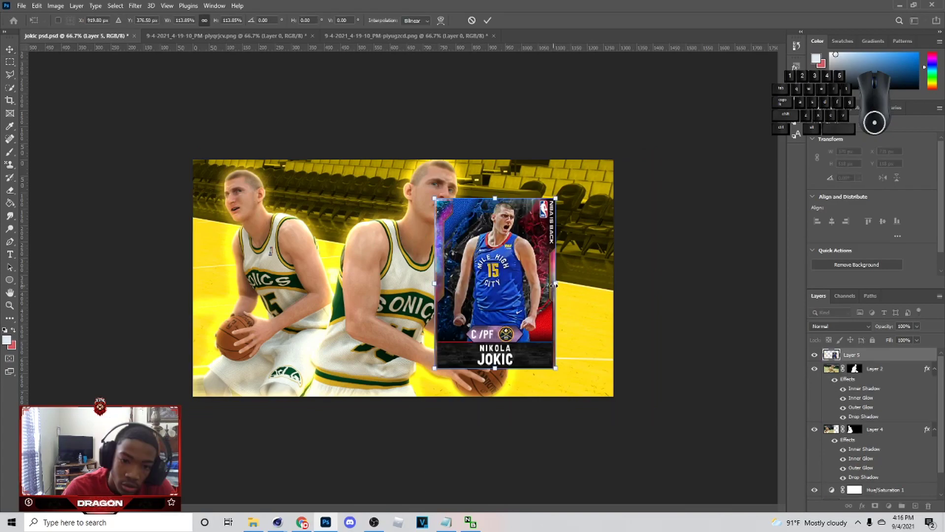
drag(557, 284, 570, 284)
drag(552, 283, 567, 282)
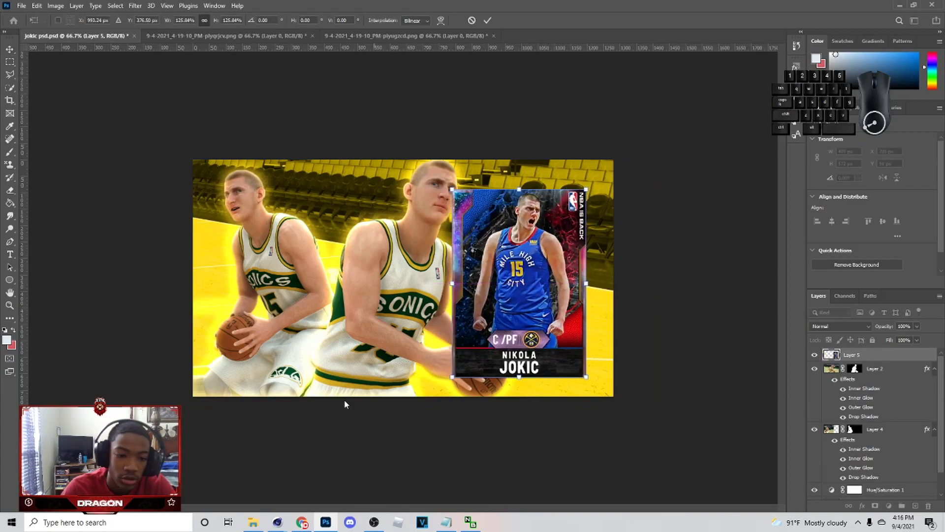
click(298, 523)
right_click(758, 223)
click(330, 524)
mouse_move(585, 282)
mouse_down()
mouse_move(608, 284)
mouse_move(592, 294)
mouse_up()
click(488, 20)
Step: Place Layer 5 beneath Layer 4, paste the copied layer style onto it, and nudge the card to X 786 px
drag(889, 530, 880, 468)
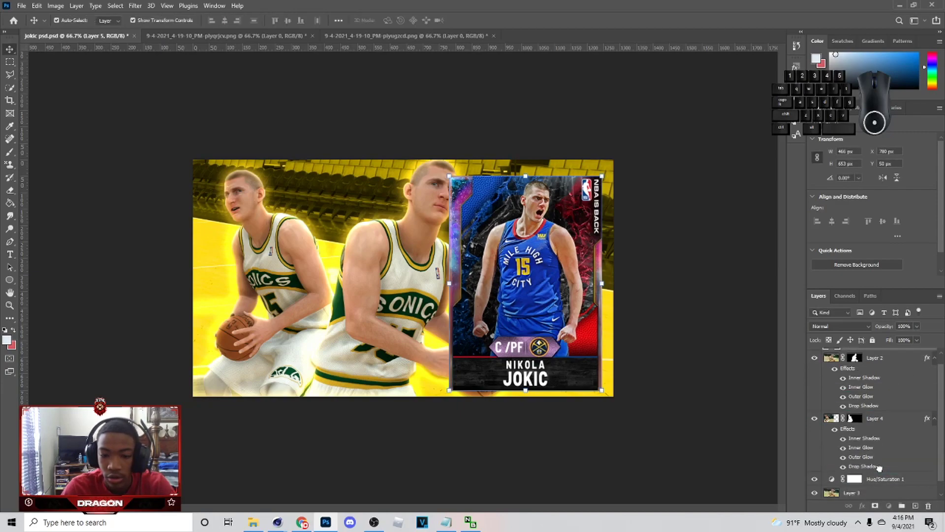
right_click(879, 464)
click(864, 280)
drag(538, 272, 541, 272)
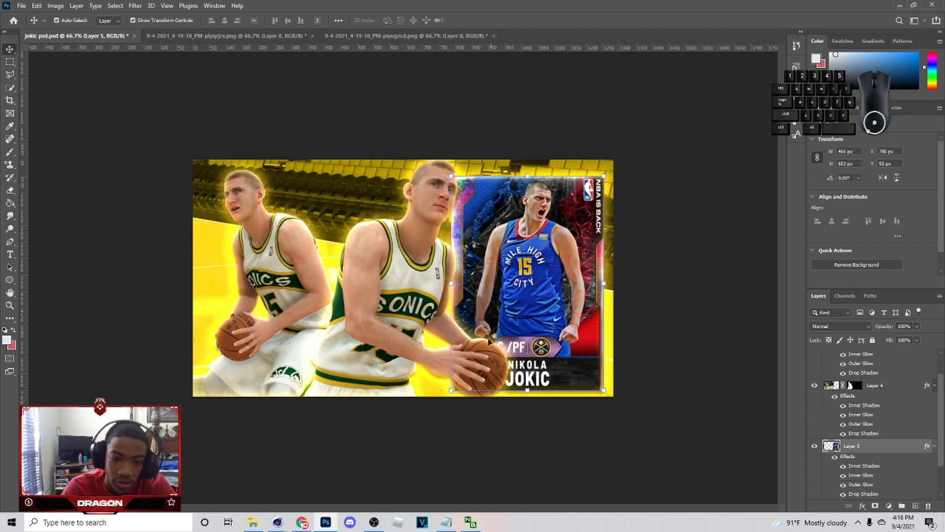
key(ctrl+t)
drag(454, 376, 455, 375)
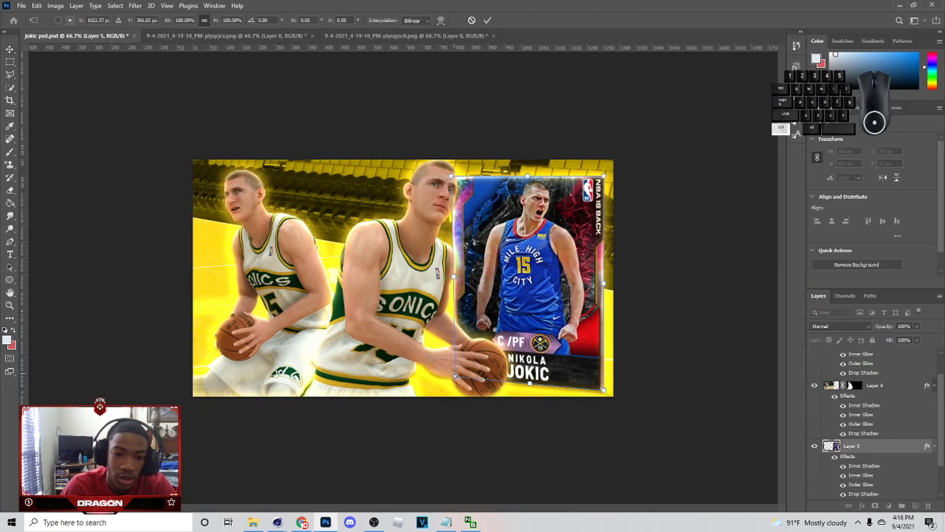
drag(451, 176, 473, 185)
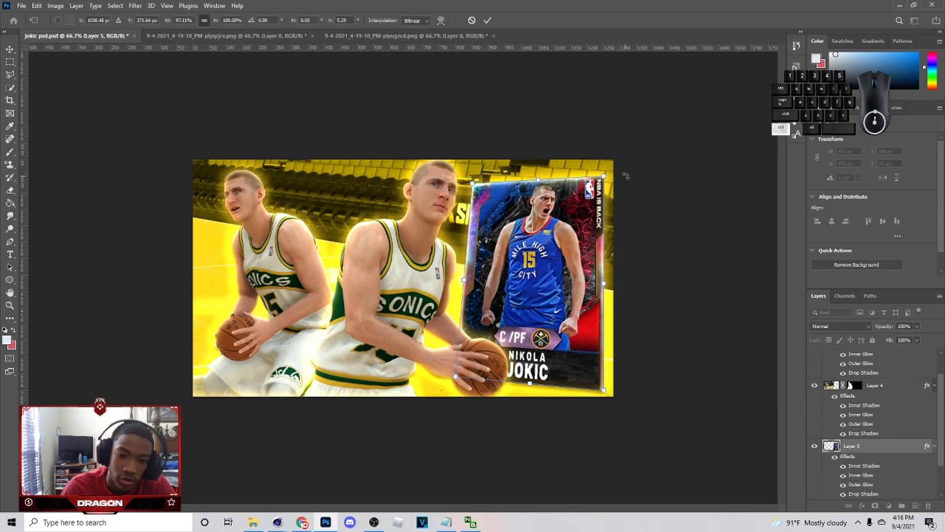
drag(603, 177, 584, 178)
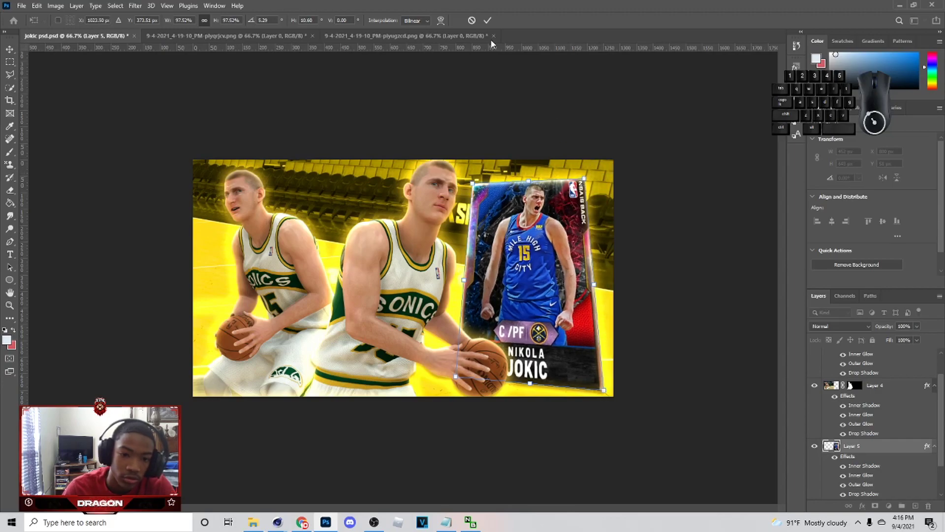
click(473, 22)
Step: Bring the Sunburst 1.png image in as an Overlay layer between Layer 5 and Hue/Saturation 1, and position it
ctrl+click(635, 111)
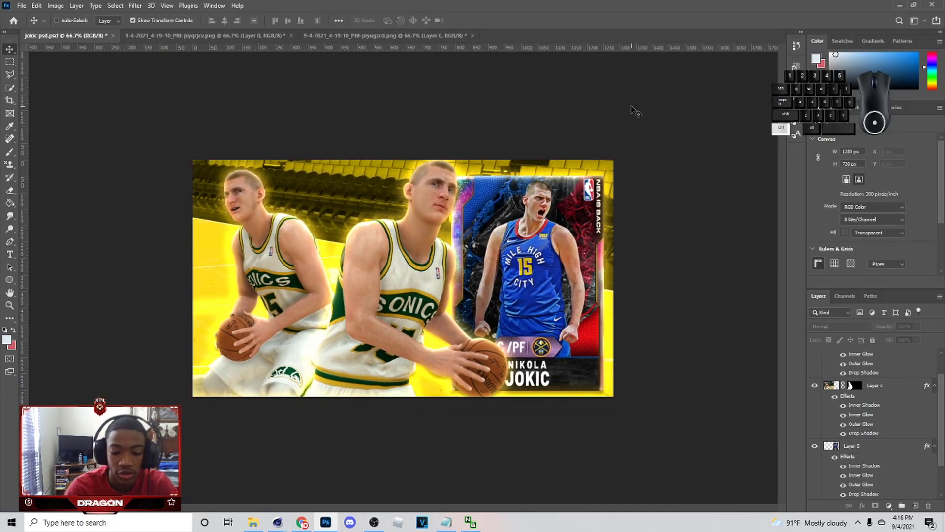
key(ctrl+plus)
drag(639, 240, 639, 240)
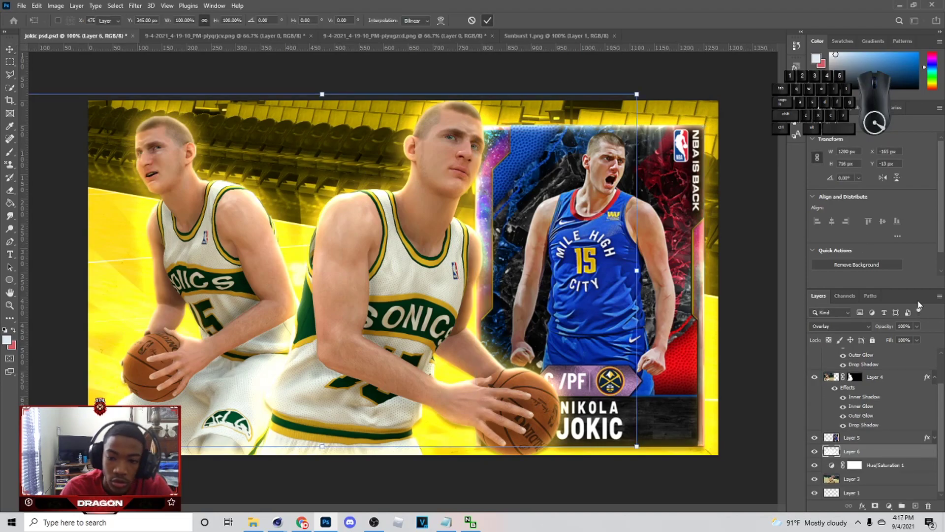
click(22, 5)
click(29, 24)
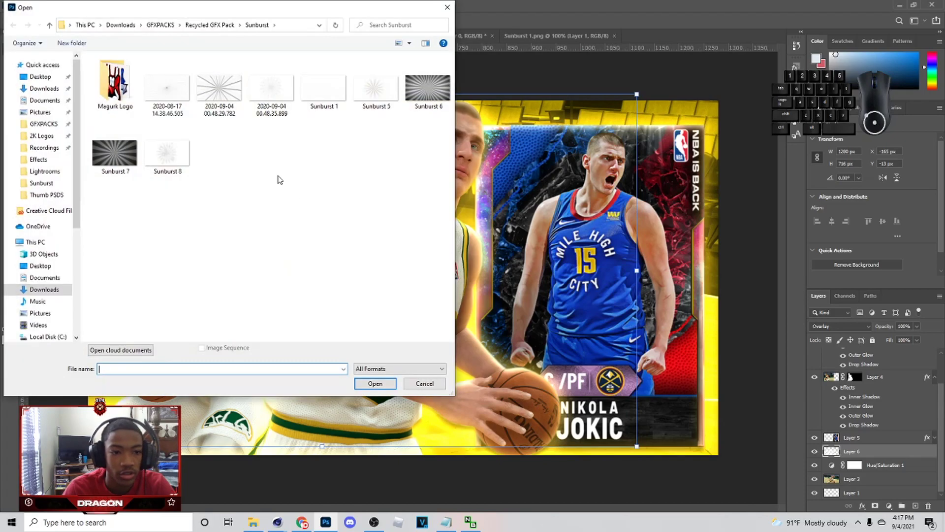
click(442, 383)
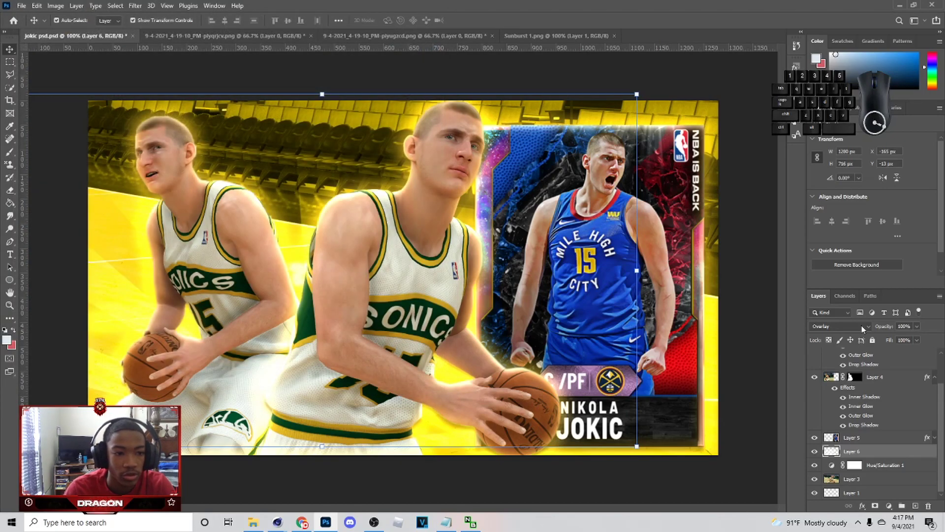
Step: Turn the sunburst on Layer 6 white with a Hue/Saturation adjustment at Lightness +100
key(ctrl+u)
drag(778, 382, 842, 405)
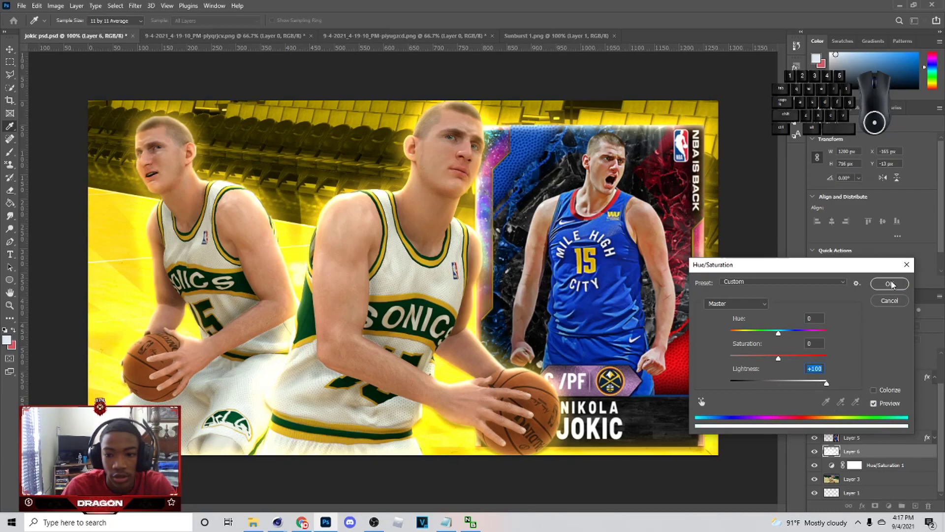
click(889, 284)
click(814, 452)
Step: Shift the sunburst layer down to Y 0 px and deselect it
click(641, 274)
mouse_move(528, 291)
mouse_down()
mouse_move(727, 298)
mouse_move(492, 303)
mouse_move(533, 304)
mouse_up()
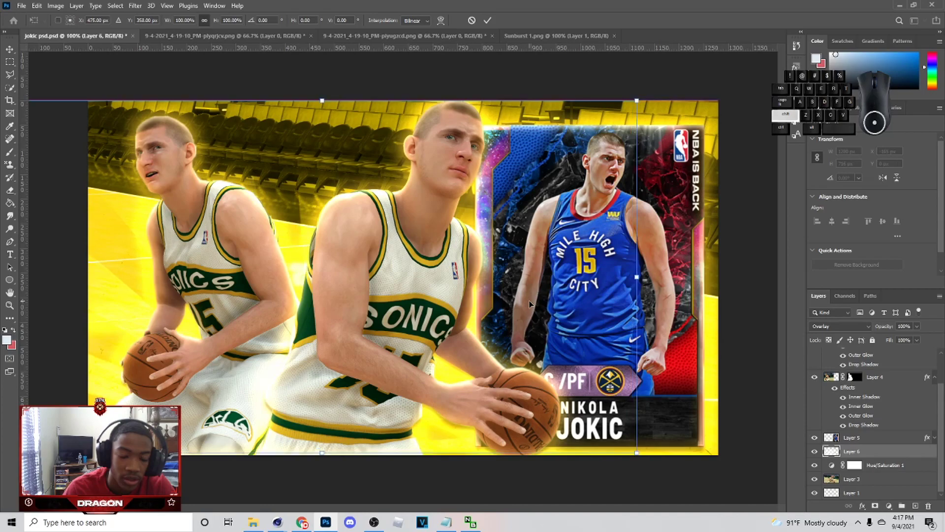
click(488, 21)
click(523, 74)
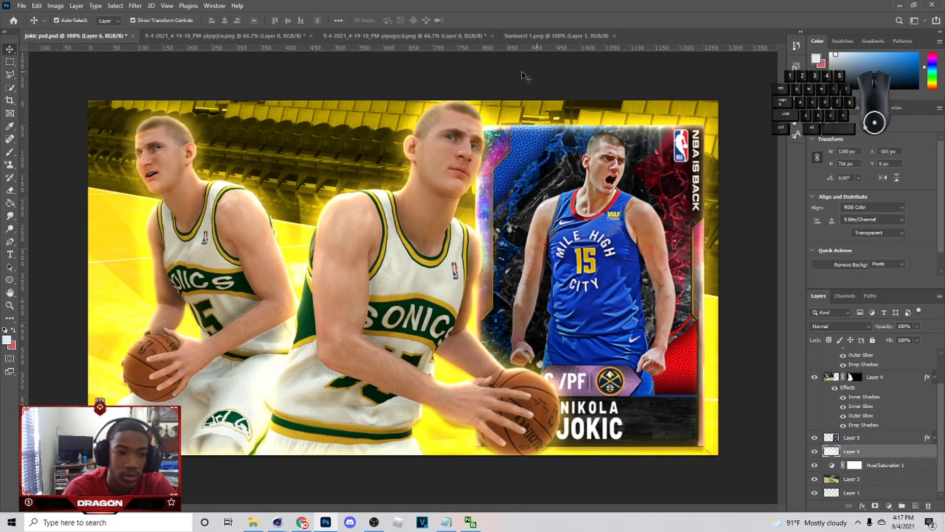
Step: Add a clipped Brightness/Contrast adjustment to the front player's Layer 2 with Brightness 17
click(762, 344)
click(888, 507)
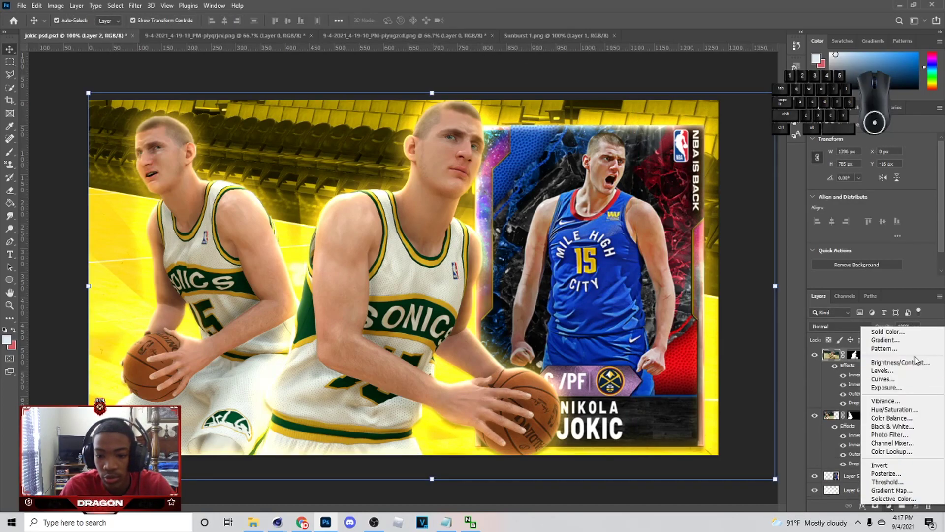
click(893, 363)
drag(876, 169, 878, 165)
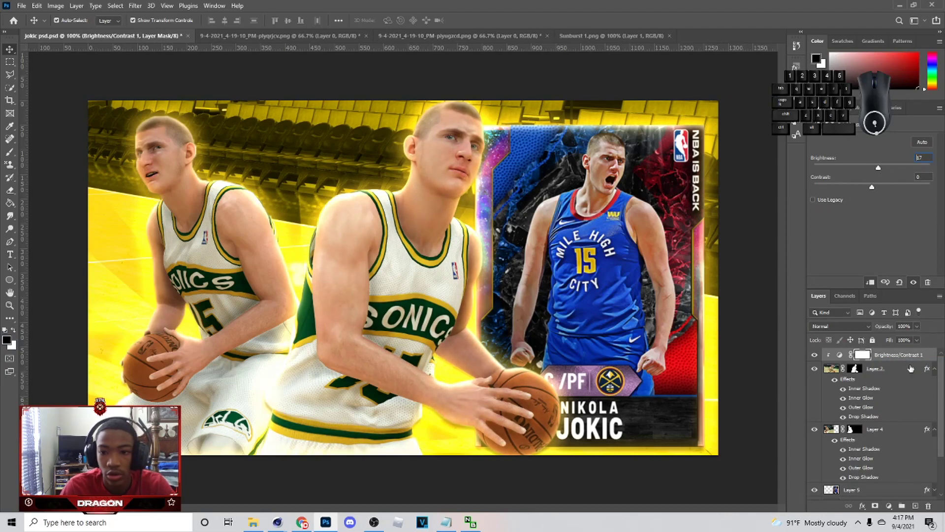
Step: Add a clipped Brightness/Contrast adjustment to Layer 4 and brighten the crouching player slightly
click(888, 430)
click(888, 506)
click(886, 366)
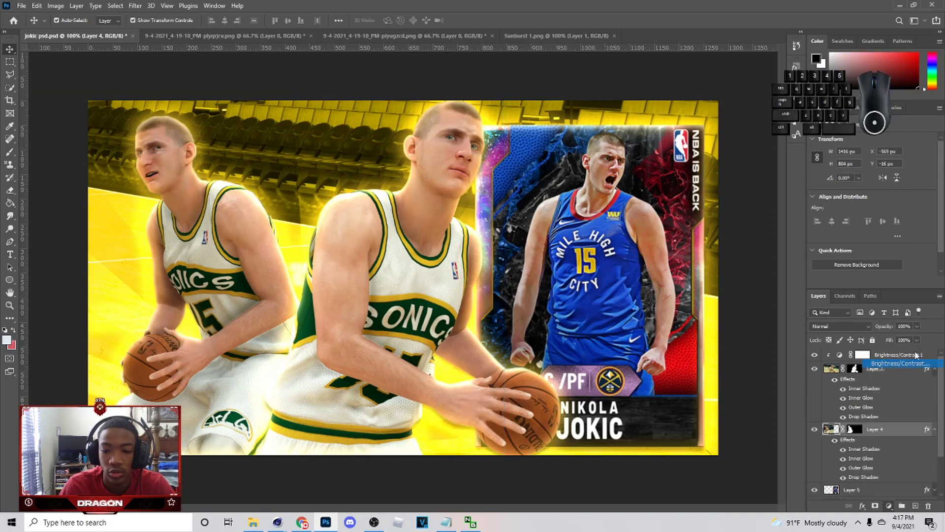
drag(872, 168, 886, 168)
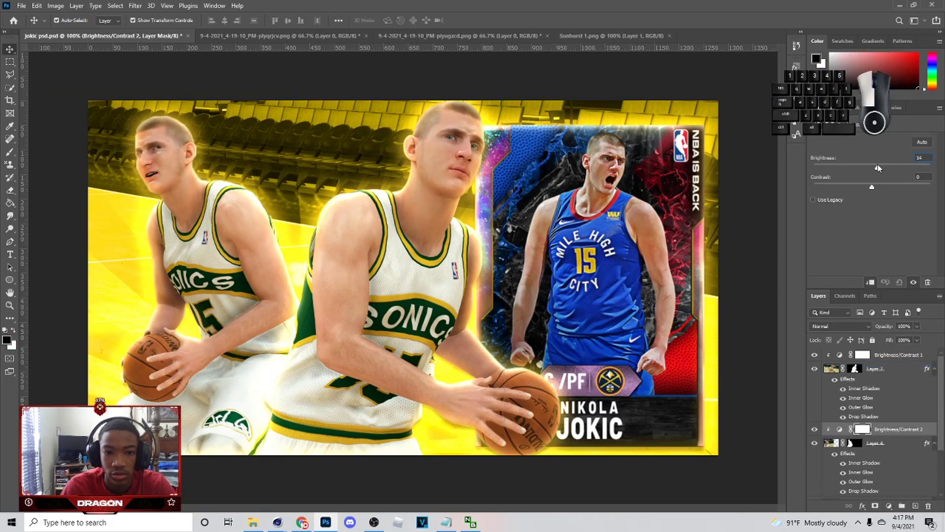
drag(879, 168, 879, 168)
Step: Add a clipped Brightness/Contrast adjustment to the card on Layer 5 with Brightness 23
click(908, 498)
click(888, 505)
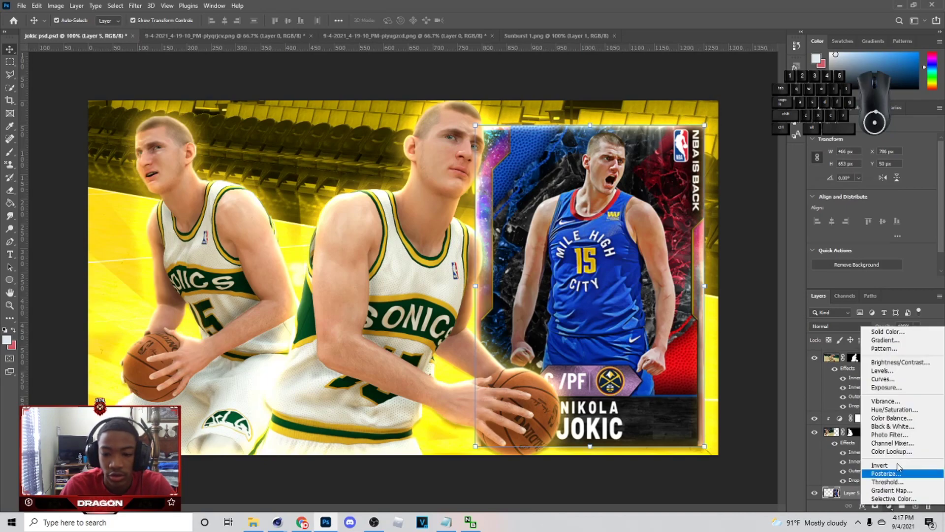
click(886, 363)
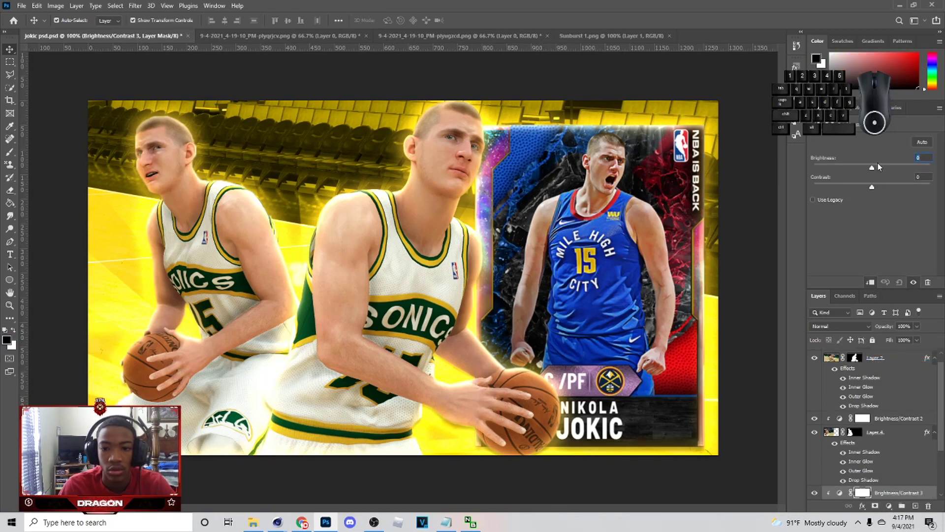
drag(879, 167, 881, 172)
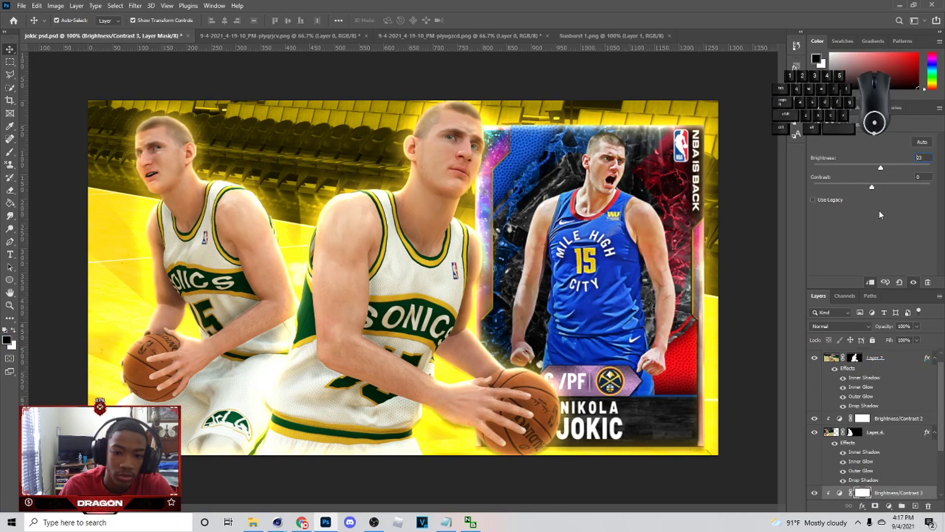
Step: Add an unclipped Brightness/Contrast adjustment above all layers and set its Contrast to 22
scroll(896, 384, up, 1)
click(896, 355)
click(888, 505)
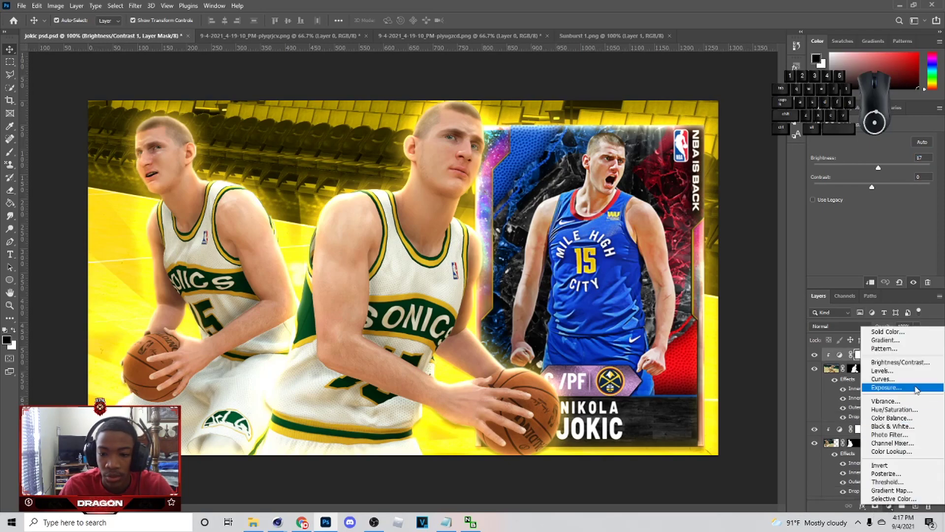
click(907, 366)
drag(873, 186, 885, 190)
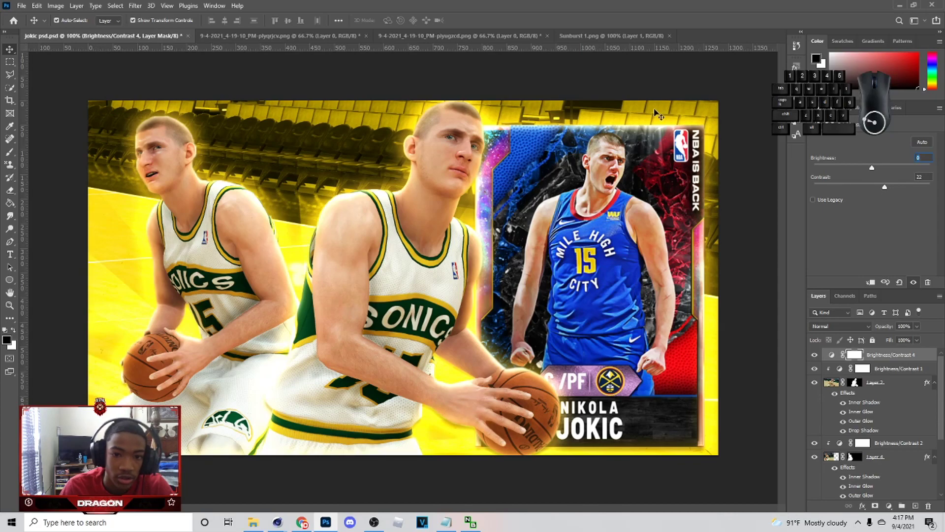
click(610, 82)
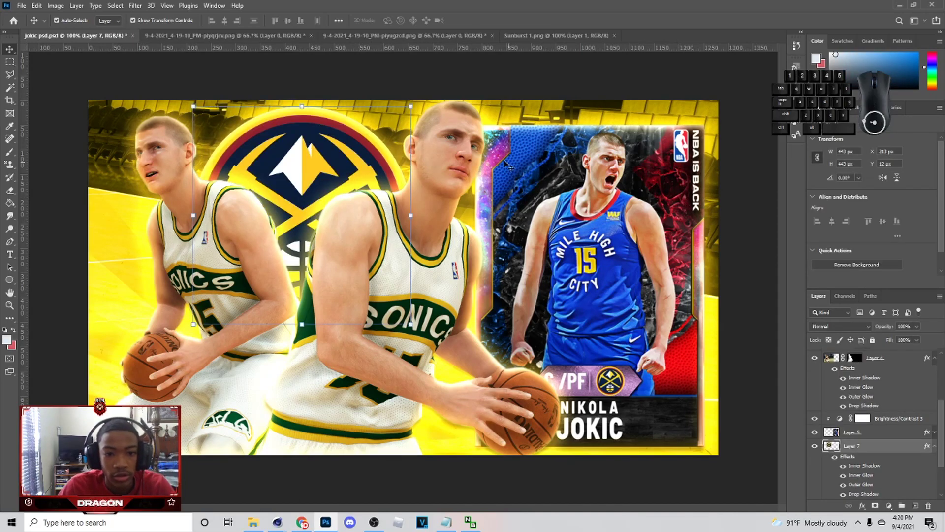
Step: Switch to the browser to view the Denver Nuggets logo image, and return to the Photoshop composition
click(534, 161)
click(326, 182)
click(311, 521)
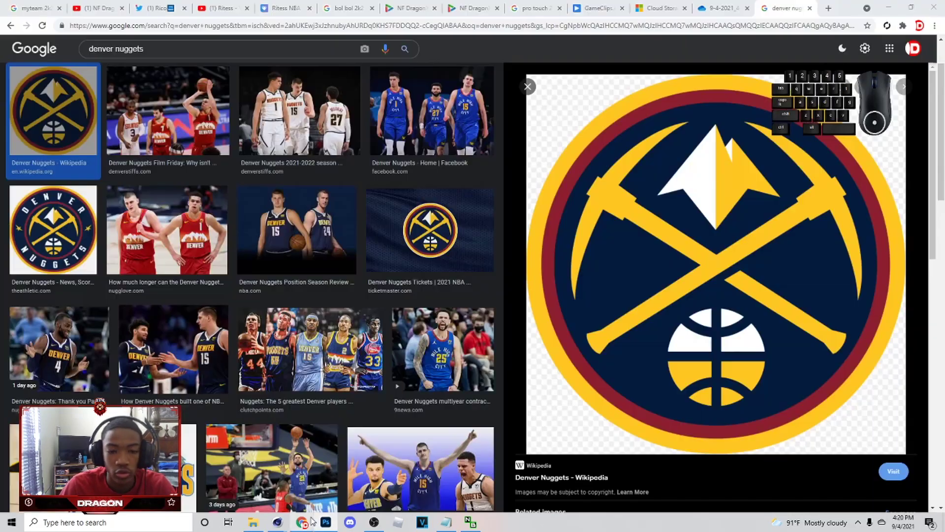
click(326, 522)
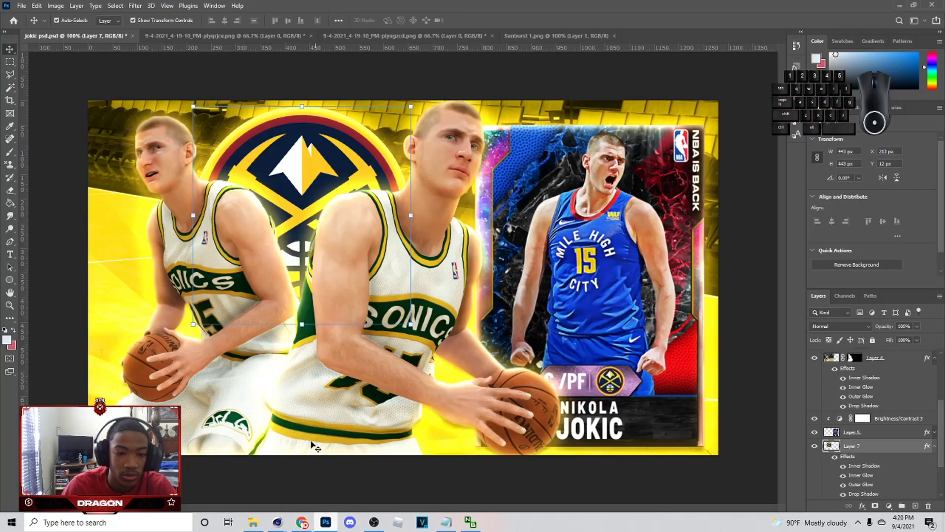
Step: Create a new layer above Brightness/Contrast 4 and set the brush's foreground color to black (#000000)
scroll(883, 378, up, 4)
click(893, 356)
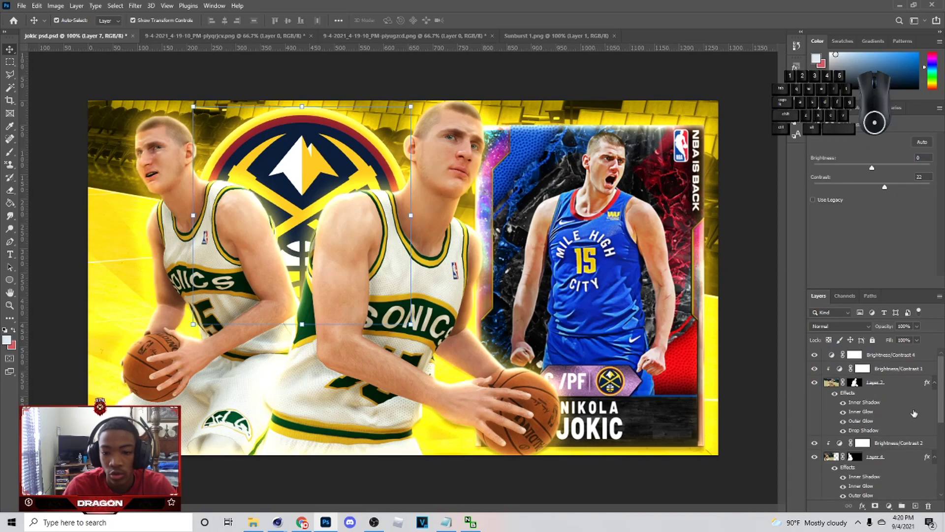
click(914, 505)
key(ctrl+minus)
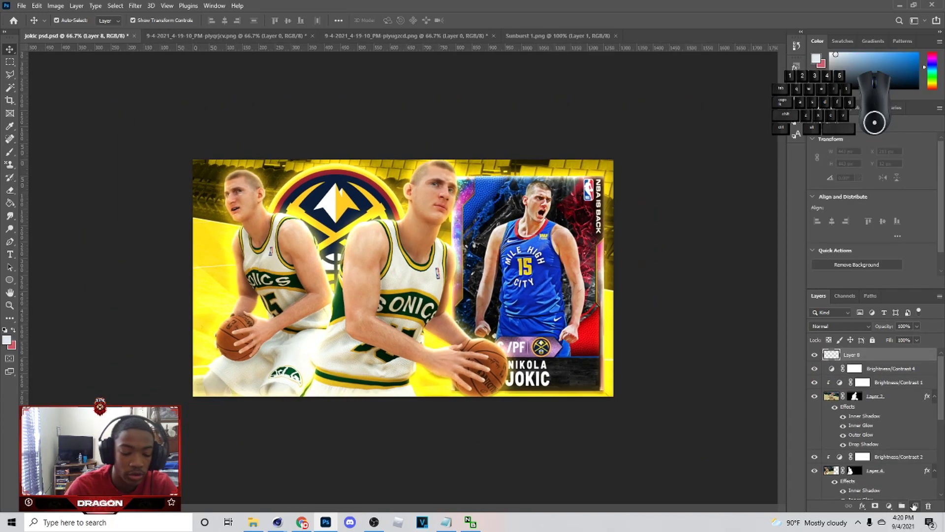
key(b)
click(7, 340)
click(805, 320)
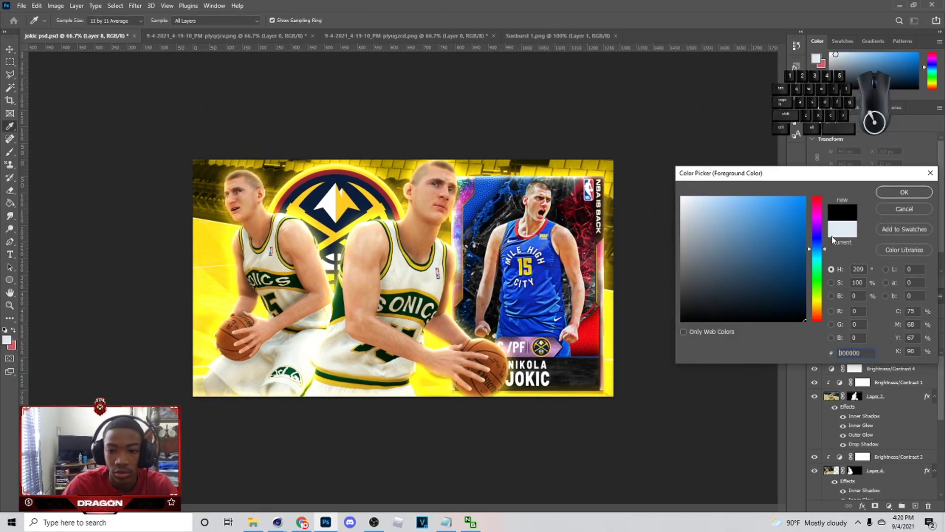
click(904, 192)
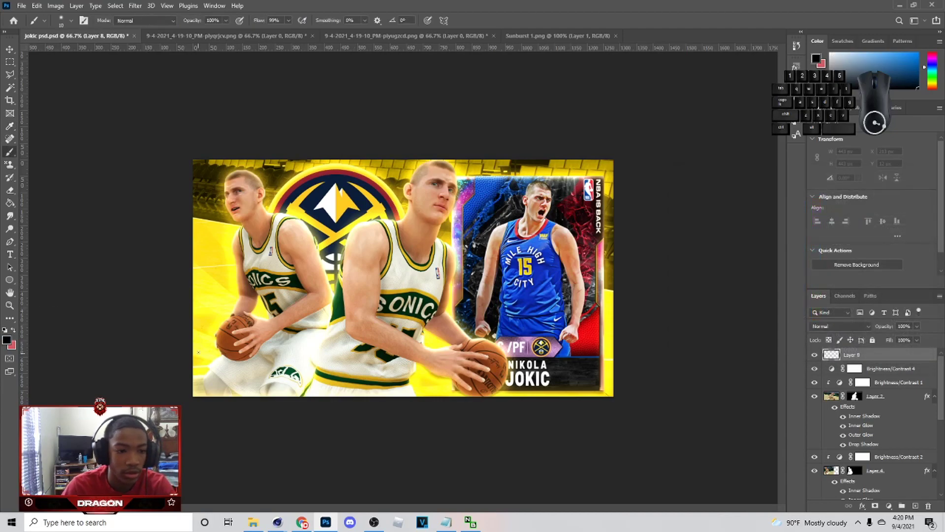
Step: Paint a soft black vignette around the canvas edges on Layer 8 with a 400 px brush
key(bracketright)
key(bracketright)
key(bracketright)
key(bracketleft)
drag(186, 441, 433, 445)
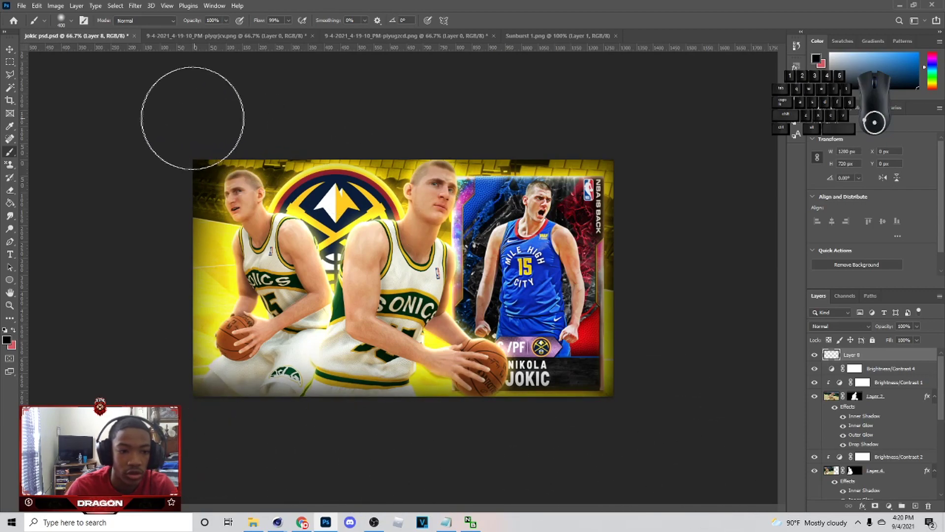
click(73, 20)
click(72, 21)
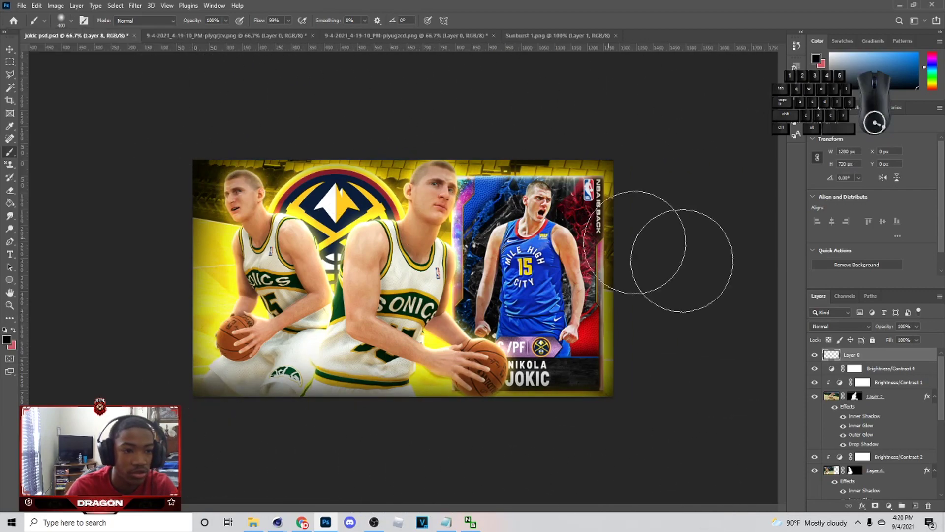
Step: Set the vignette on Layer 8 to Soft Light at 70% opacity
click(834, 316)
click(835, 318)
click(838, 331)
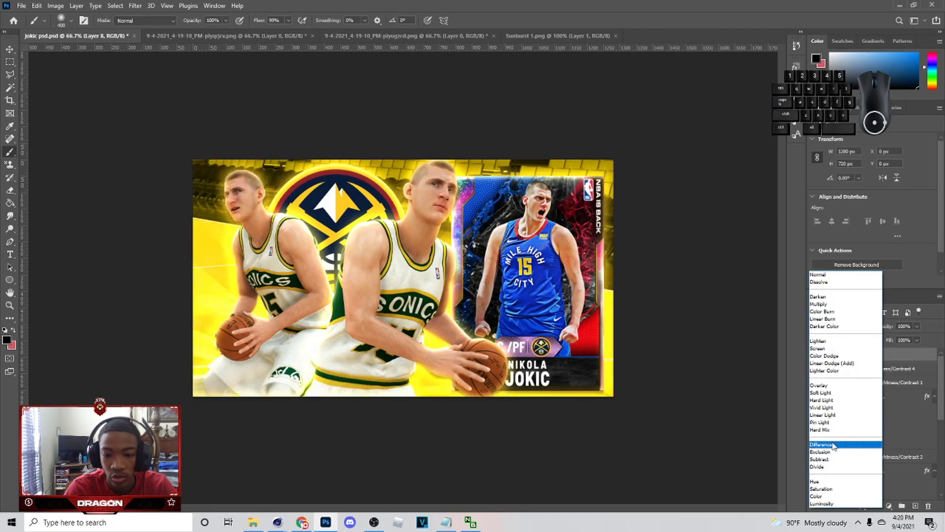
click(837, 389)
drag(898, 339, 904, 341)
Step: Duplicate the vignette layer and set the copy to Normal blending at 35% opacity
key(ctrl+j)
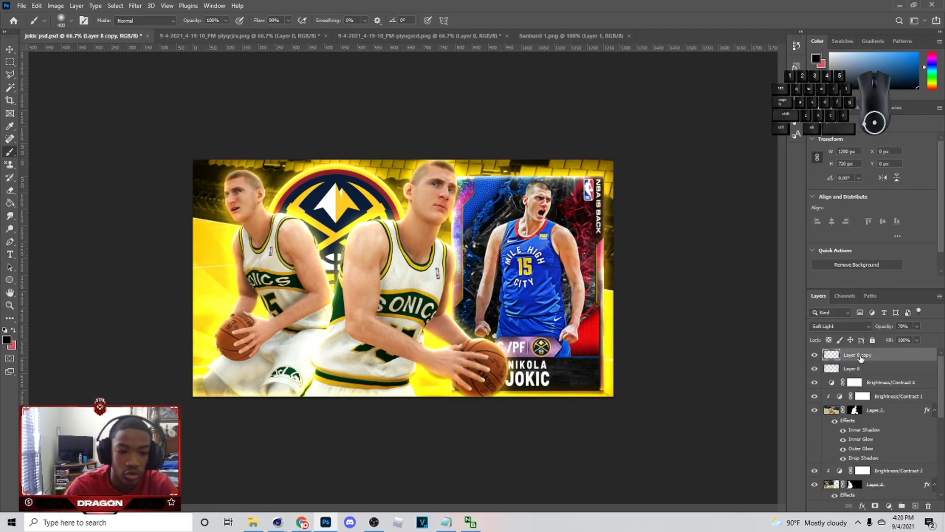
click(856, 326)
click(845, 274)
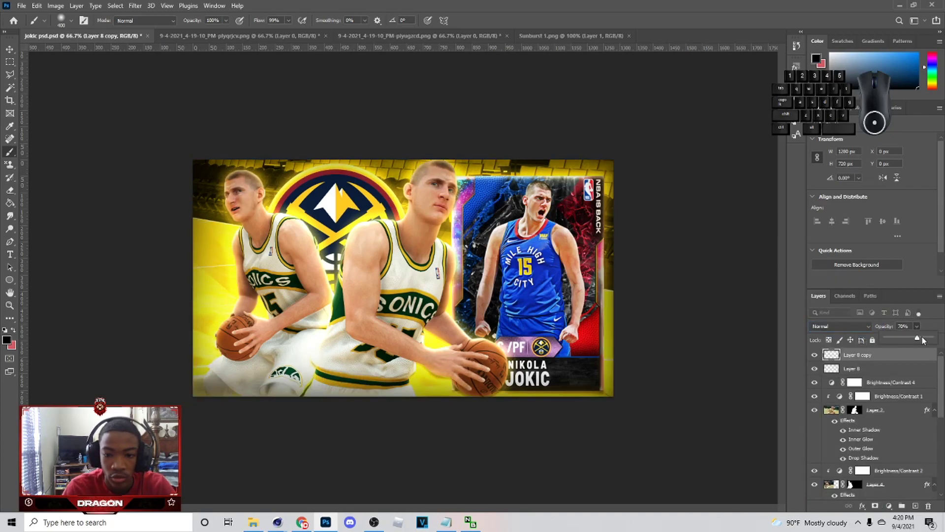
drag(895, 339, 899, 340)
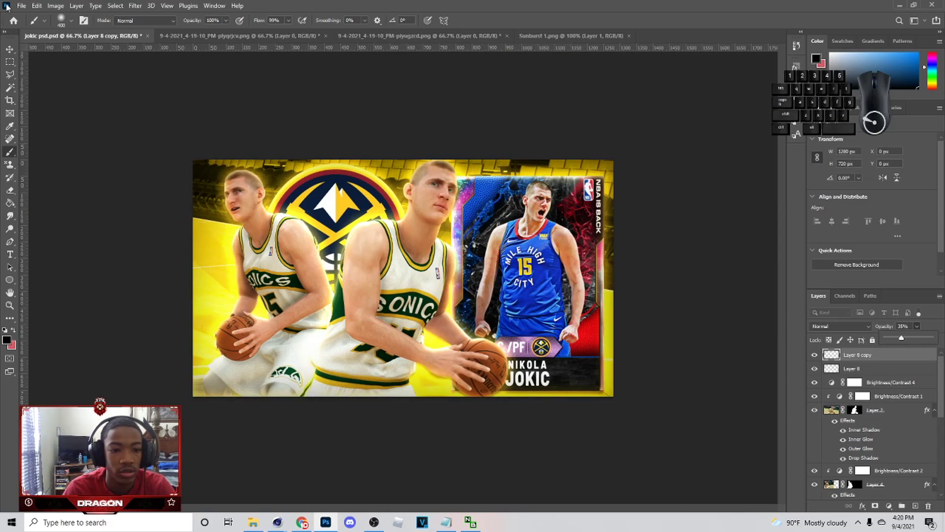
Step: Open Best Animated Lines.png from the Effects folder and paste it into jokic psd.psd as a new layer
click(10, 49)
click(21, 6)
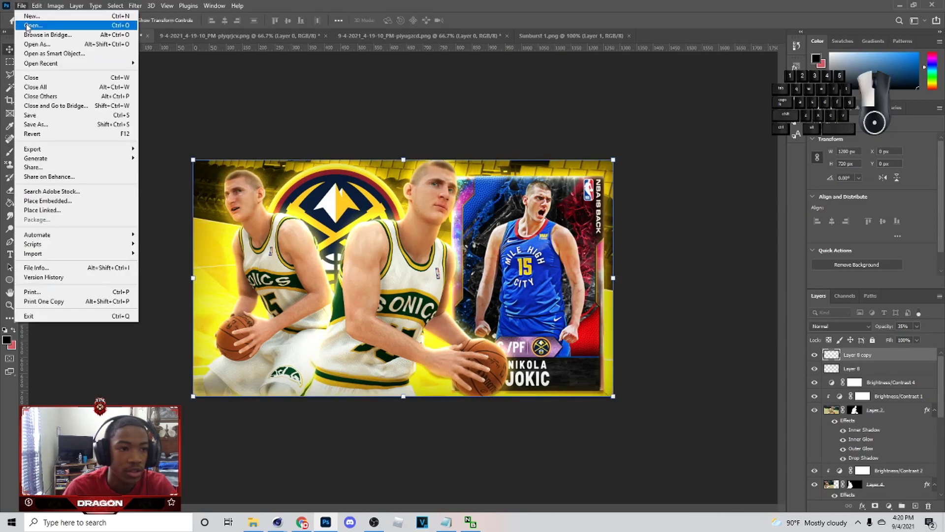
click(30, 26)
click(50, 25)
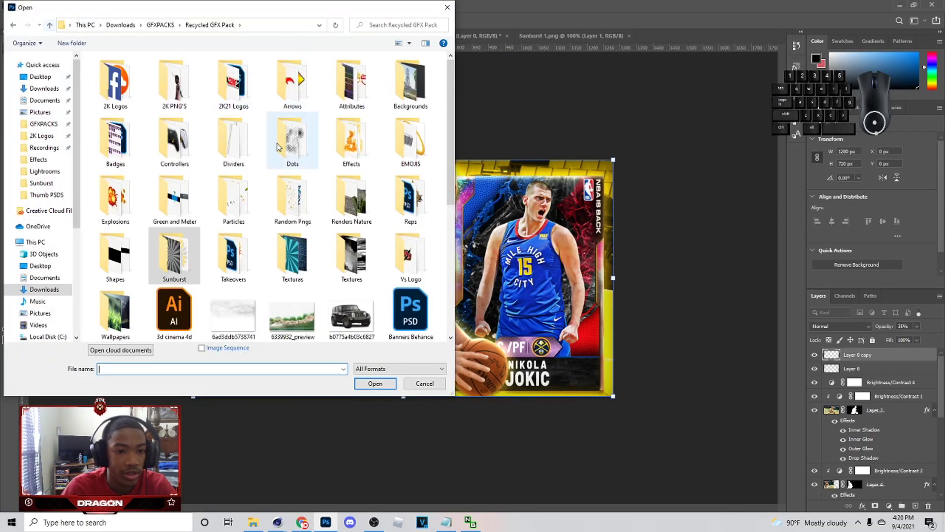
double_click(351, 140)
click(271, 102)
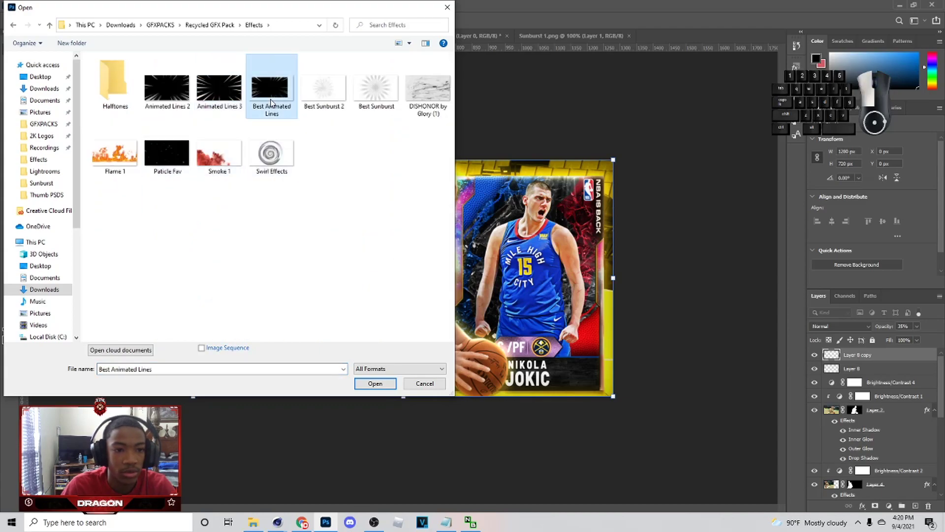
click(375, 384)
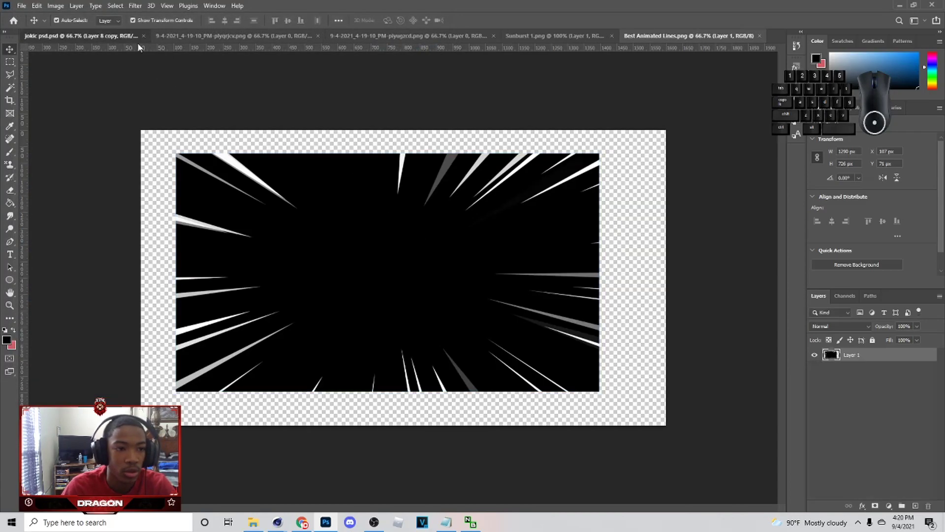
click(82, 36)
key(ctrl+v)
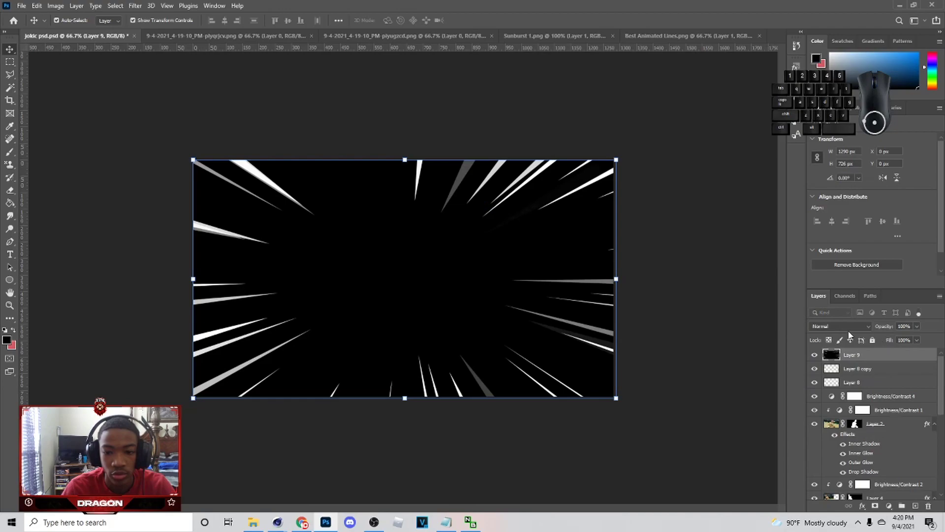
Step: Set the lines layer to Screen, enlarge it to about 1801 x 1014 px, and place it beneath Brightness/Contrast 4
click(848, 327)
click(818, 348)
drag(617, 279, 640, 281)
click(488, 20)
drag(831, 354, 872, 401)
key(ctrl+plus)
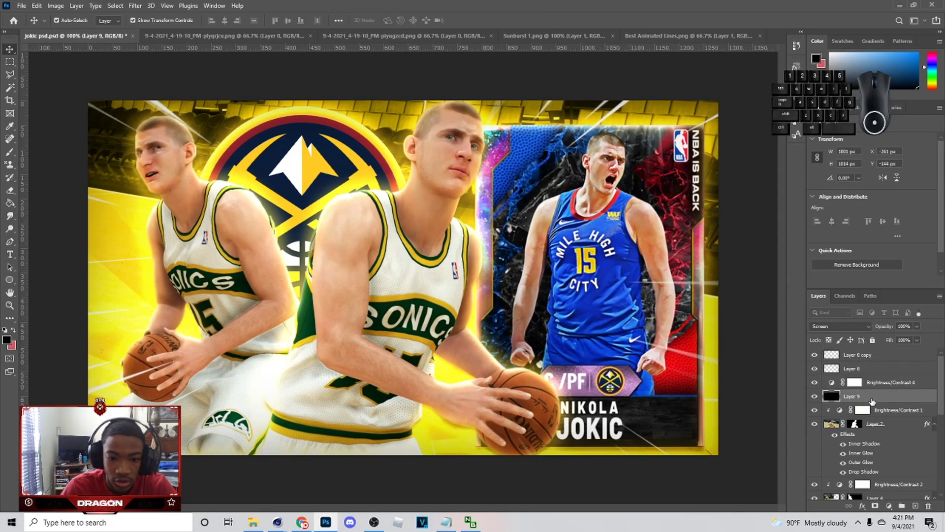
Step: Open 2k21 logo 8 v2 from the 2K21 Logos folder of the Recycled GFX Pack
click(747, 318)
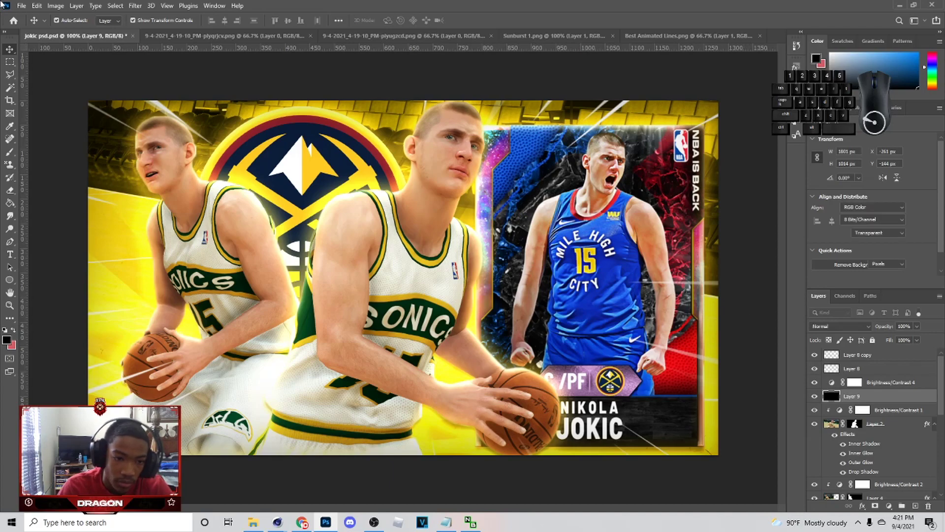
click(22, 6)
click(53, 24)
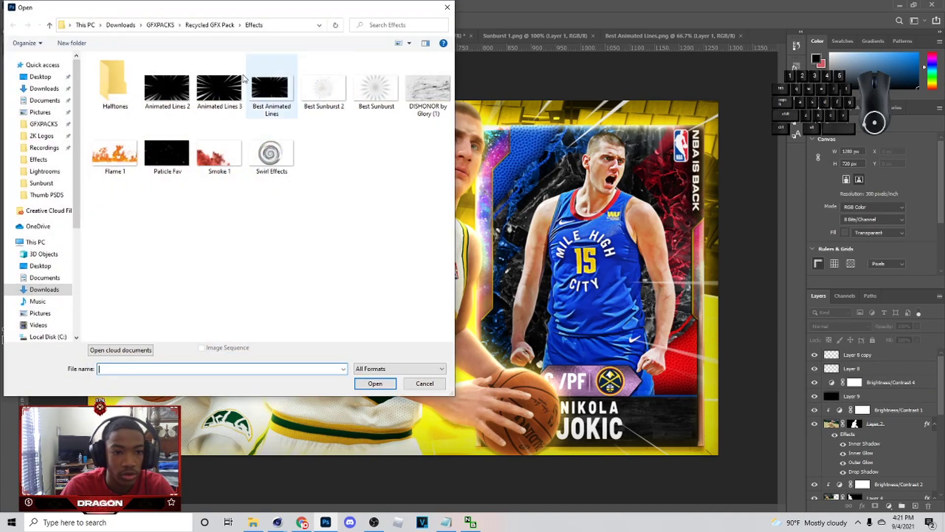
click(49, 24)
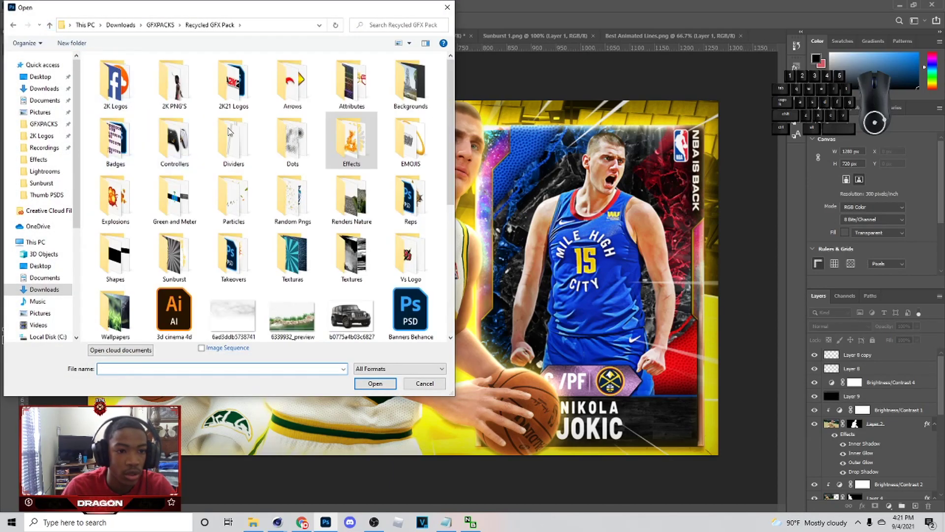
double_click(233, 81)
click(220, 148)
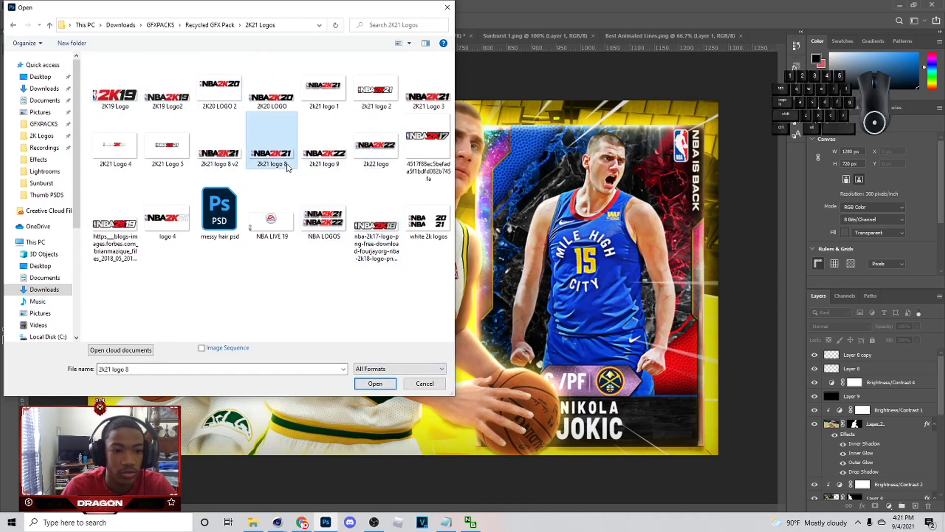
click(389, 383)
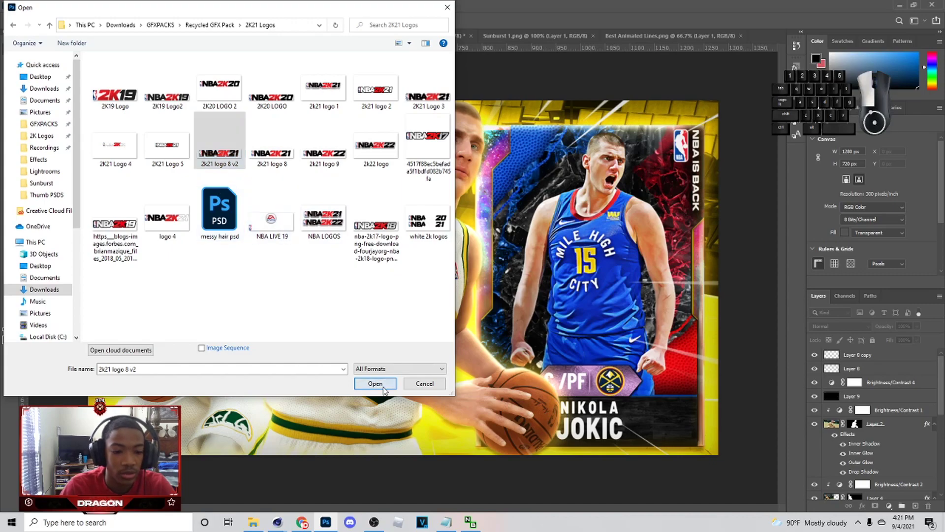
Step: Paste the NBA 2K21 logo into jokic psd.psd as a new layer directly above Layer 9
click(63, 35)
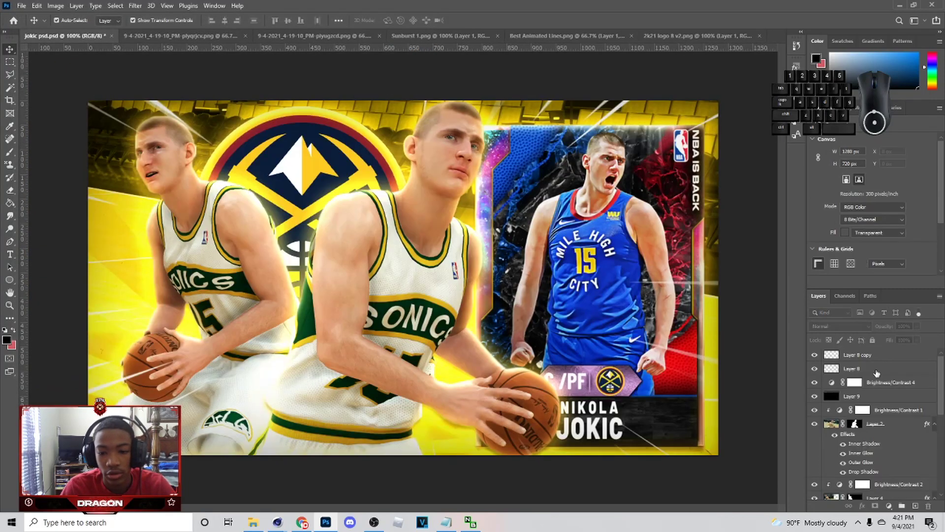
click(873, 400)
key(ctrl+v)
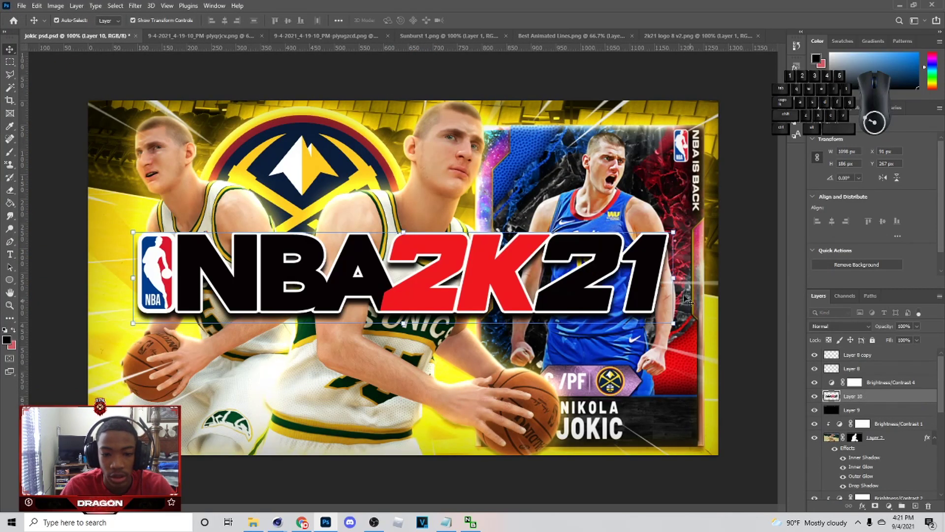
Step: Scale the NBA 2K21 logo to about 35.85% and place it in the canvas's lower-left corner
drag(673, 276, 297, 269)
drag(299, 279, 277, 436)
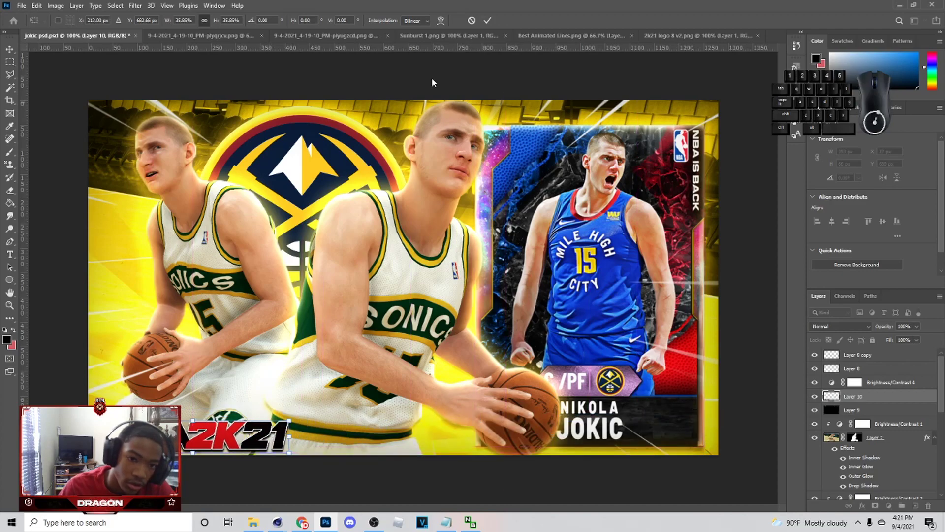
click(487, 20)
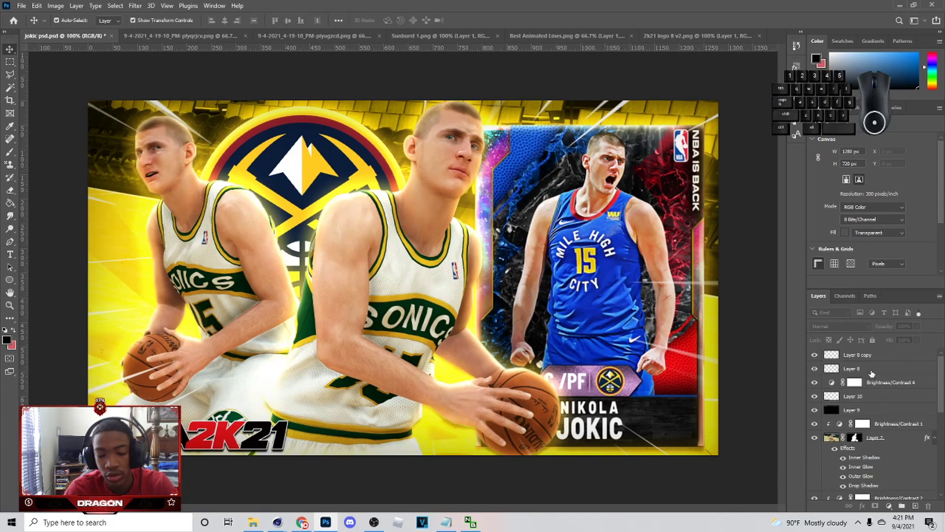
Step: Add a Vibrance adjustment above Brightness/Contrast 4 with vibrance +11 and saturation +5
click(903, 412)
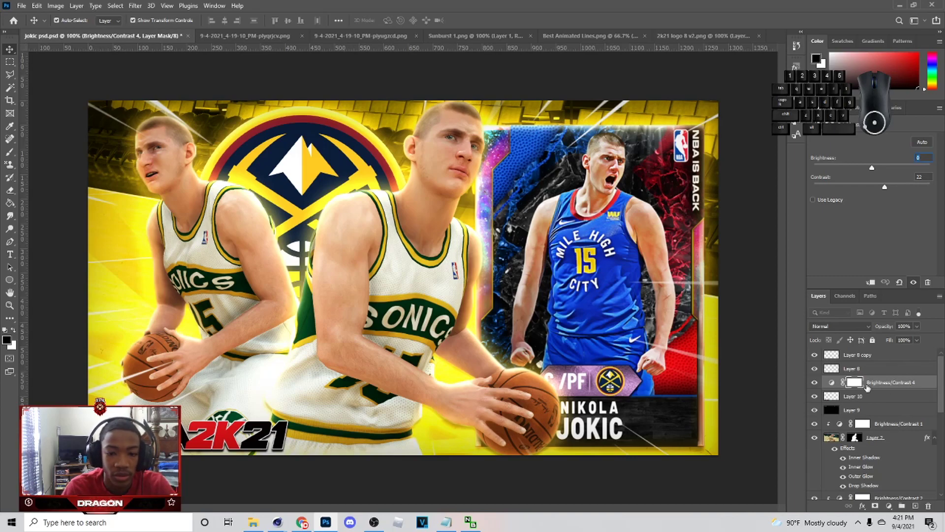
click(888, 506)
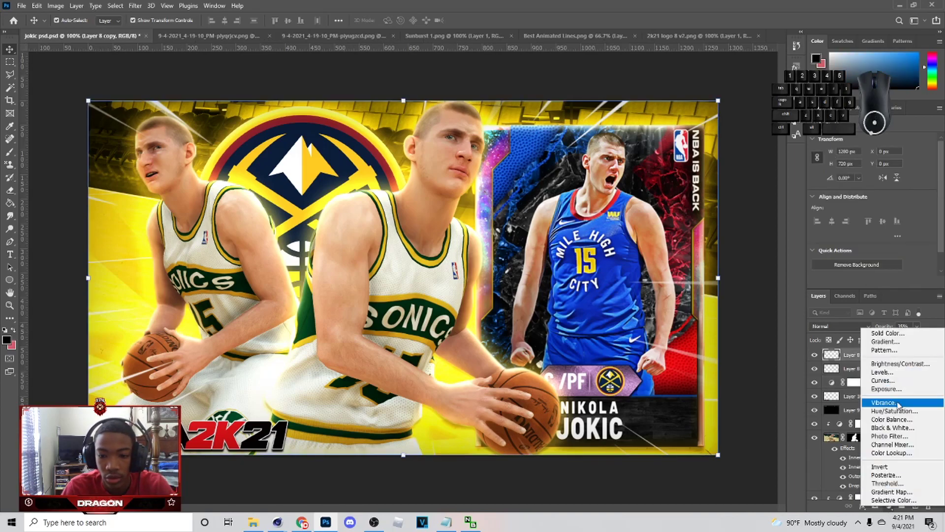
click(899, 406)
click(749, 282)
click(881, 386)
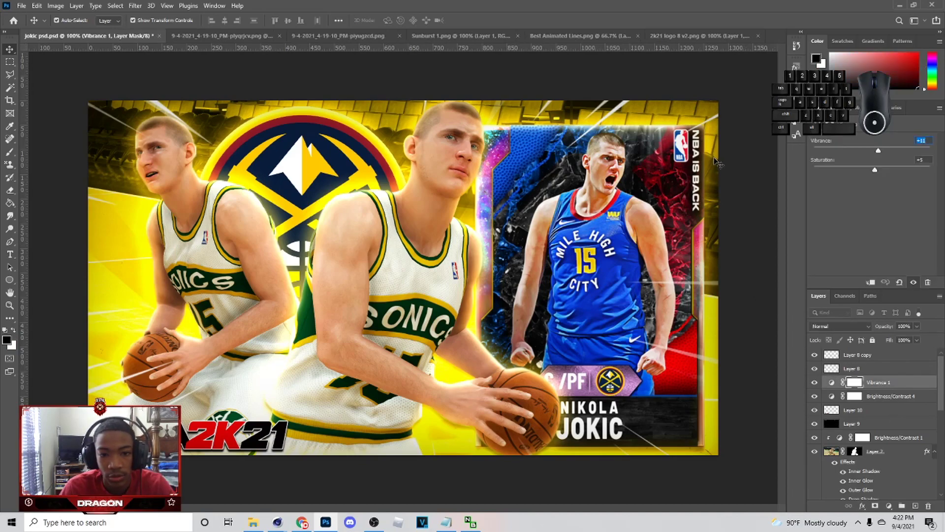
click(719, 142)
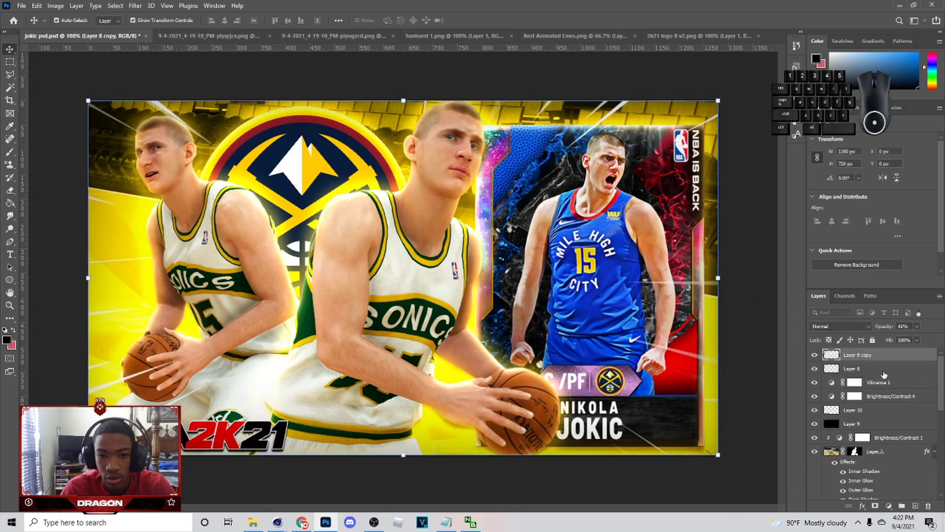
Step: Create a layer above Vibrance 1 and dab background yellow over the left player and Nuggets logo with a soft 400 px brush
click(882, 381)
click(913, 508)
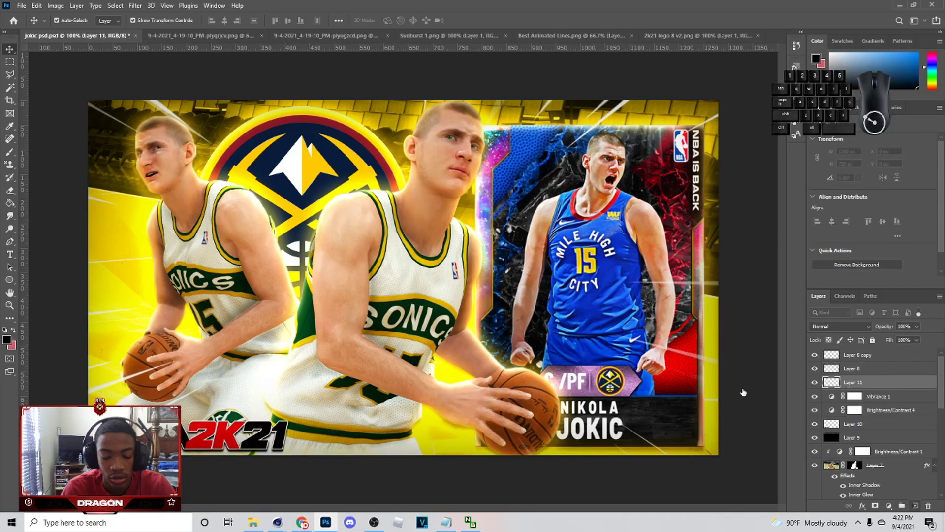
key(b)
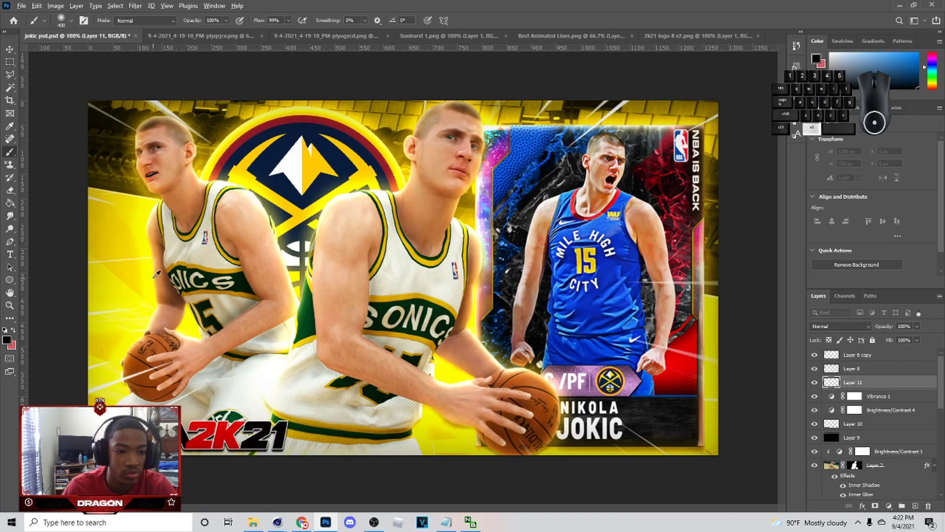
alt+click(131, 266)
click(131, 262)
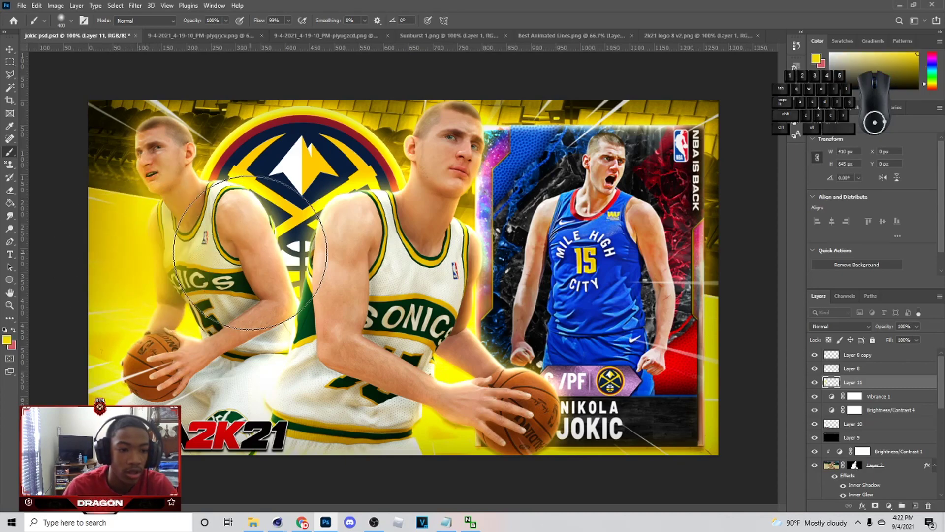
click(308, 176)
Step: Dab sampled jersey greens over the front player's torso and between the two players, plus background yellow beside his shorts
alt+click(403, 328)
click(394, 331)
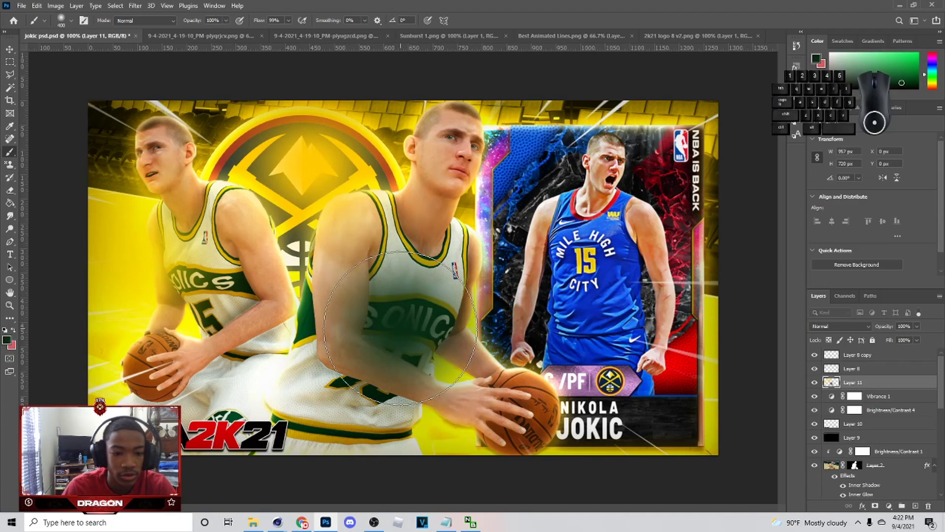
alt+click(300, 329)
click(293, 324)
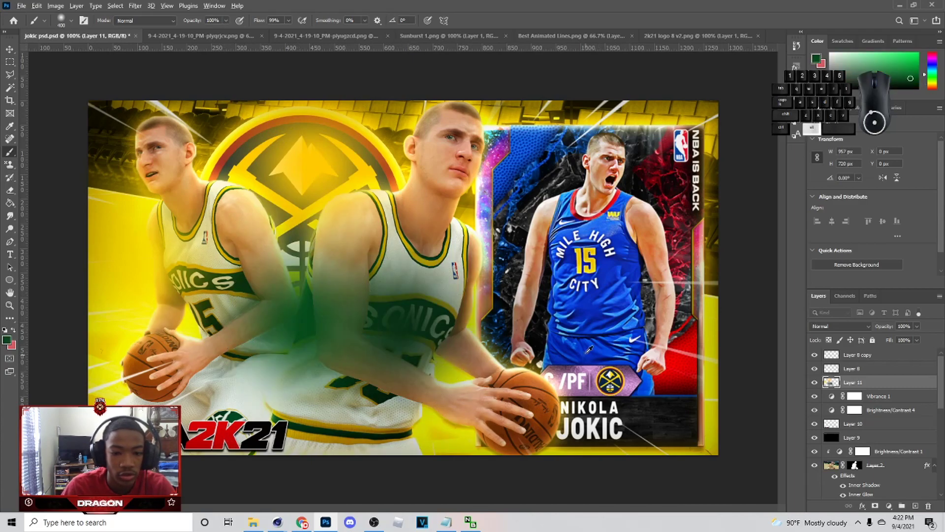
alt+click(435, 430)
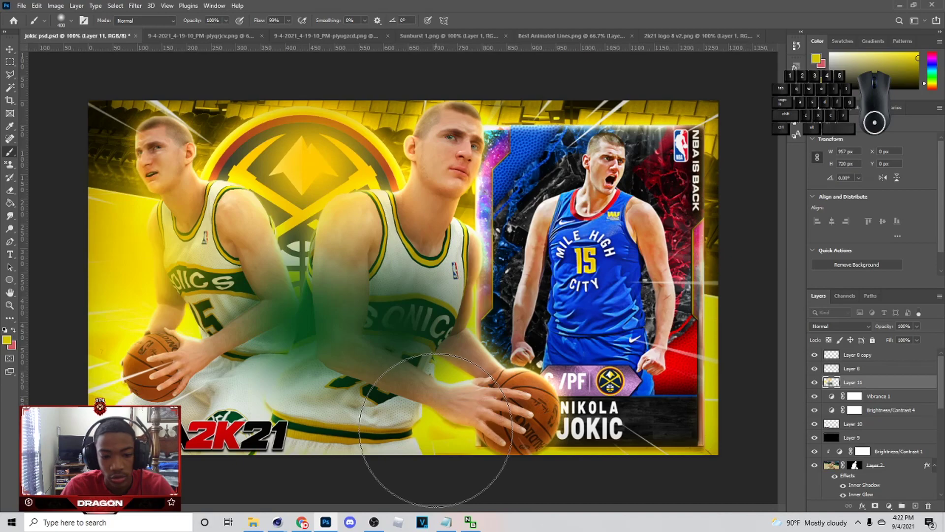
click(436, 428)
Step: Dab sampled blue over the card's jersey and upper-left corner, pink on its right edge, and yellow in the canvas's lower-right corner
alt+click(616, 293)
click(616, 291)
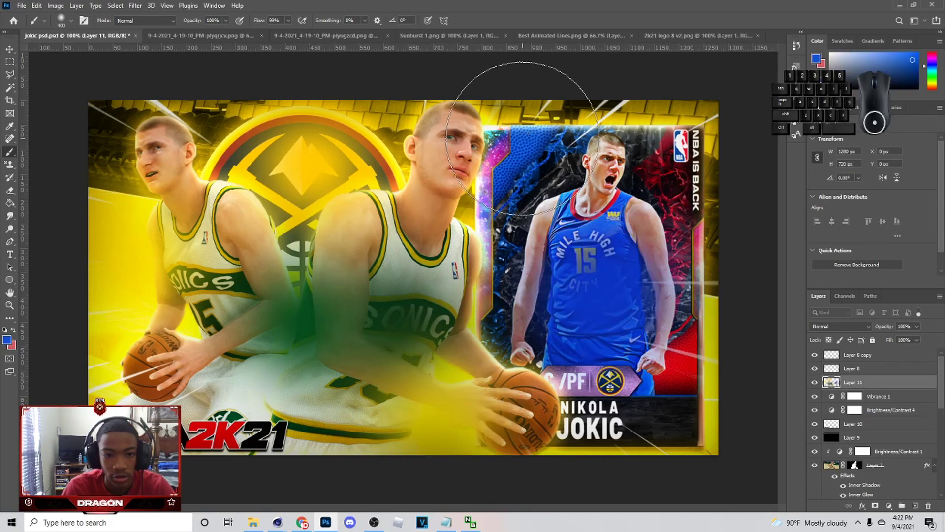
click(534, 162)
alt+click(697, 243)
click(697, 243)
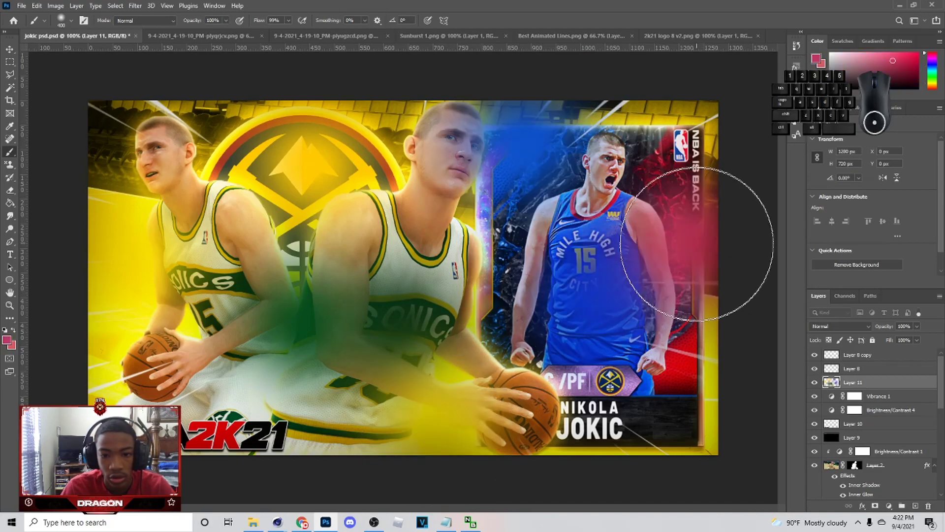
alt+click(710, 416)
click(711, 417)
Step: Set the painted color layer, Layer 11, to Screen blending at 11% opacity
click(840, 326)
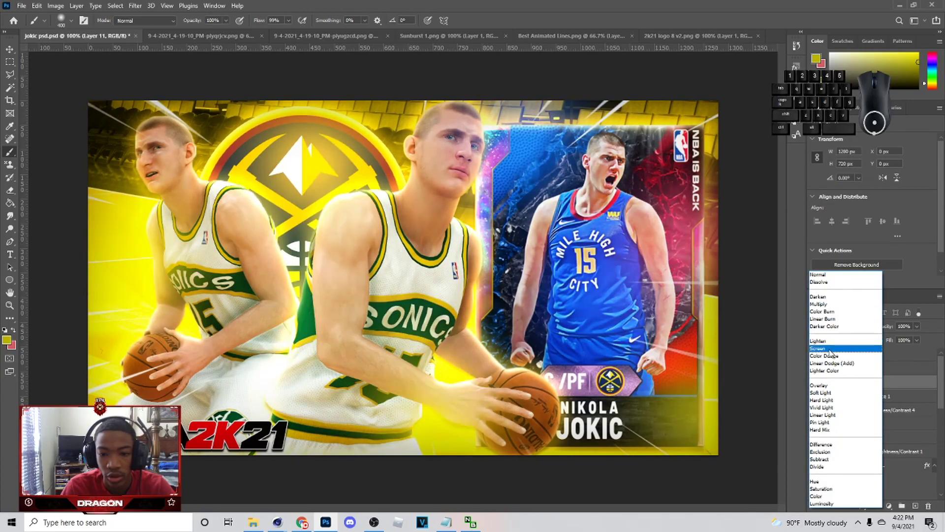
click(842, 348)
drag(886, 337, 882, 337)
scroll(884, 405, down, 5)
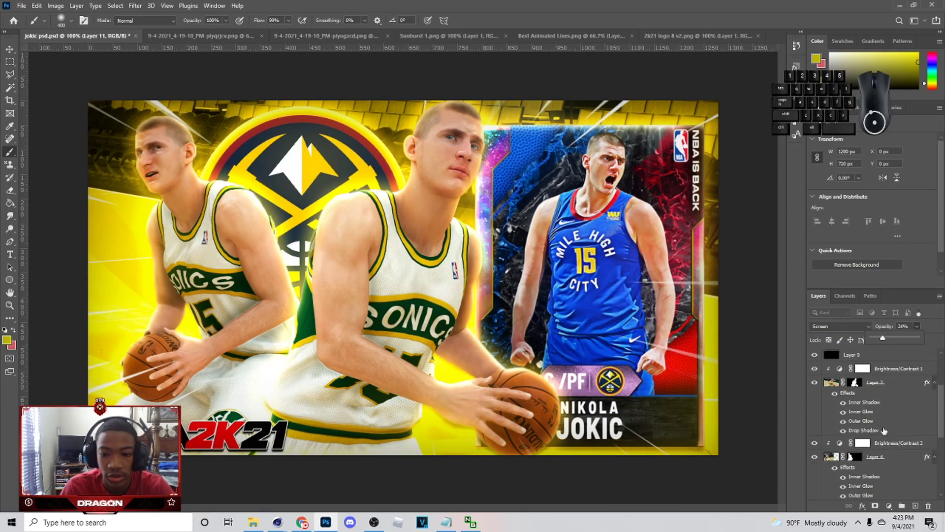
scroll(886, 394, up, 3)
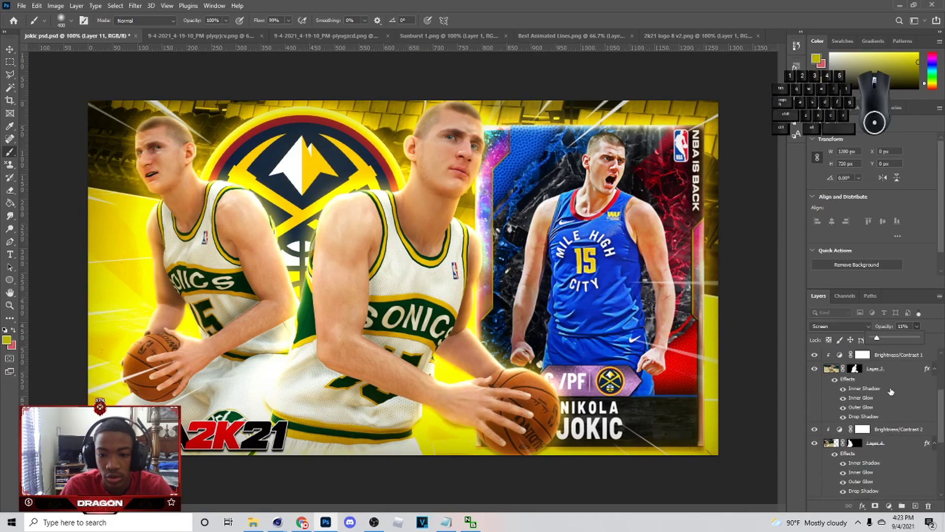
Step: Add a clipped layer above the front player's Layer 2 and paint sampled yellow along his left edge with a smaller soft brush
click(881, 389)
click(915, 506)
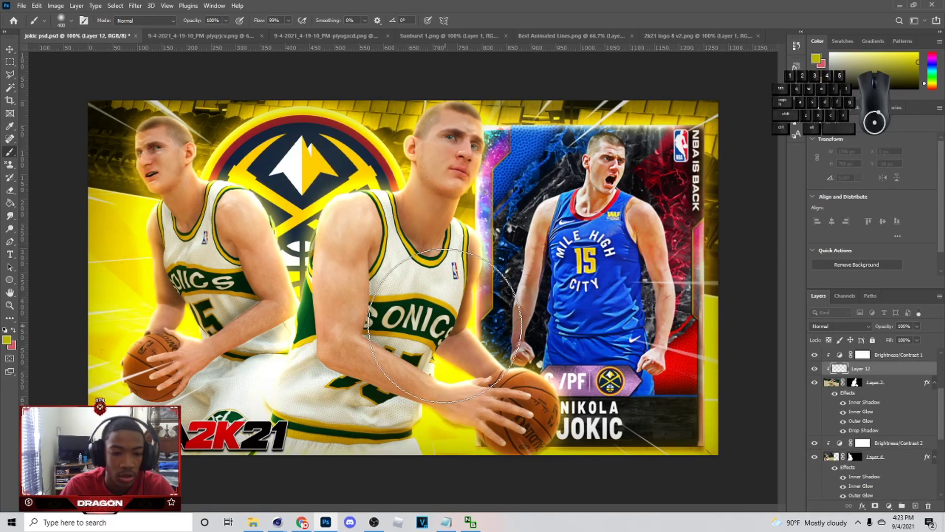
key(bracketleft)
key(bracketleft)
key(bracketleft)
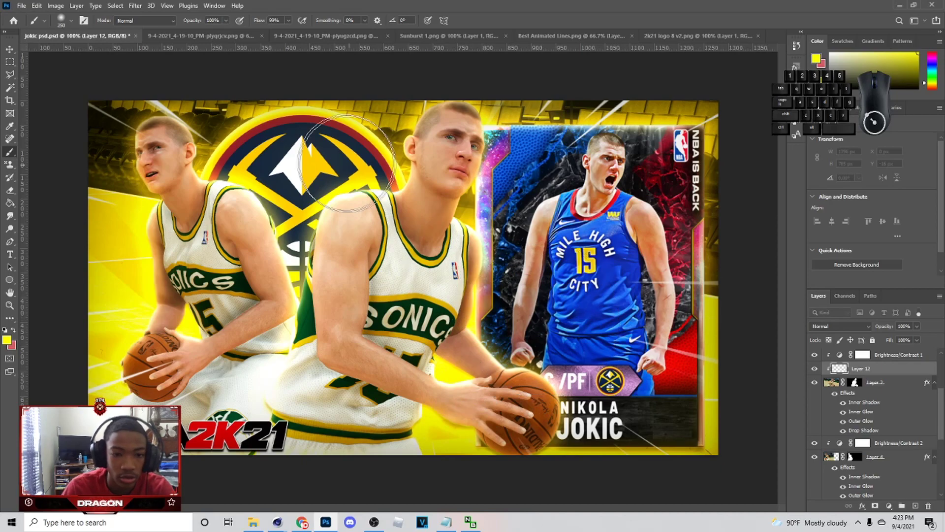
mouse_move(379, 157)
mouse_down()
mouse_move(320, 160)
mouse_move(284, 184)
mouse_move(269, 260)
mouse_up()
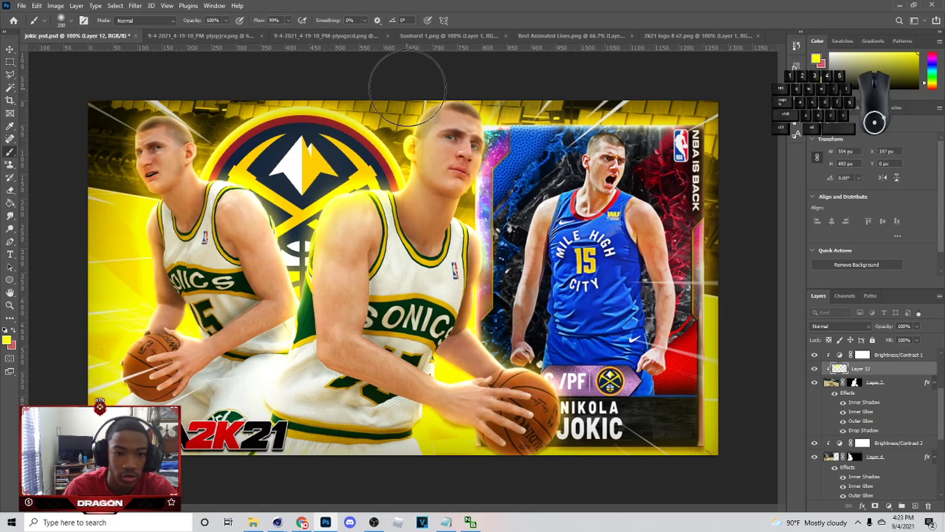
Step: Paint sampled card pink, purple, orange and blue along the front player's right edge, and logo white on his left side
alt+click(498, 163)
mouse_move(498, 163)
mouse_down()
mouse_move(493, 212)
mouse_move(530, 161)
mouse_move(533, 136)
mouse_up()
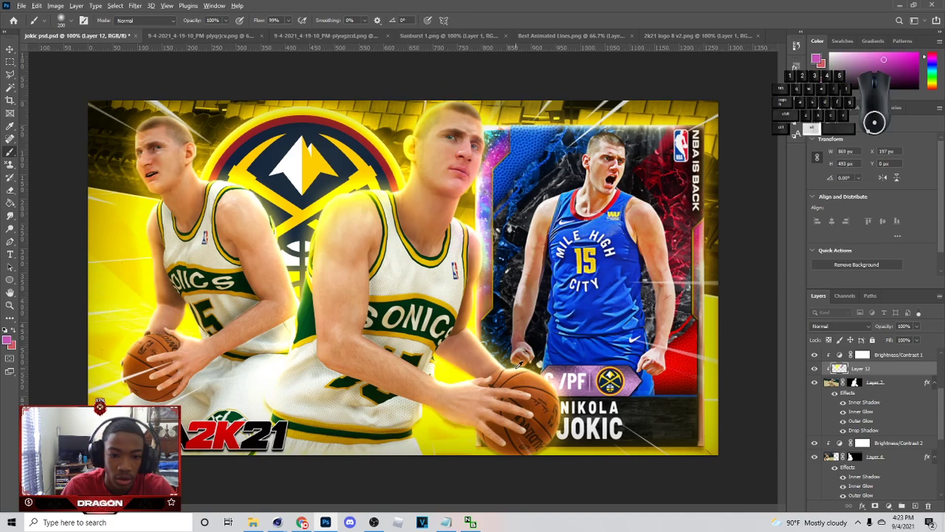
alt+click(552, 373)
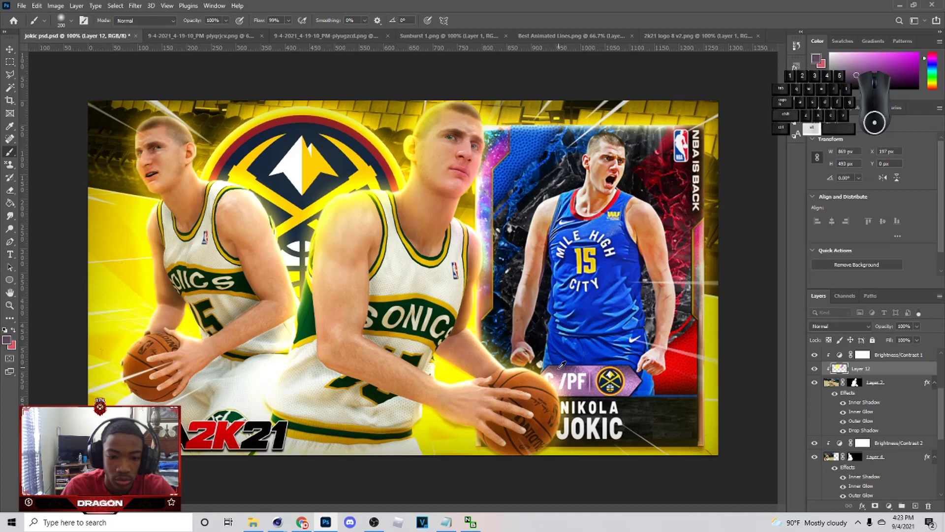
click(577, 371)
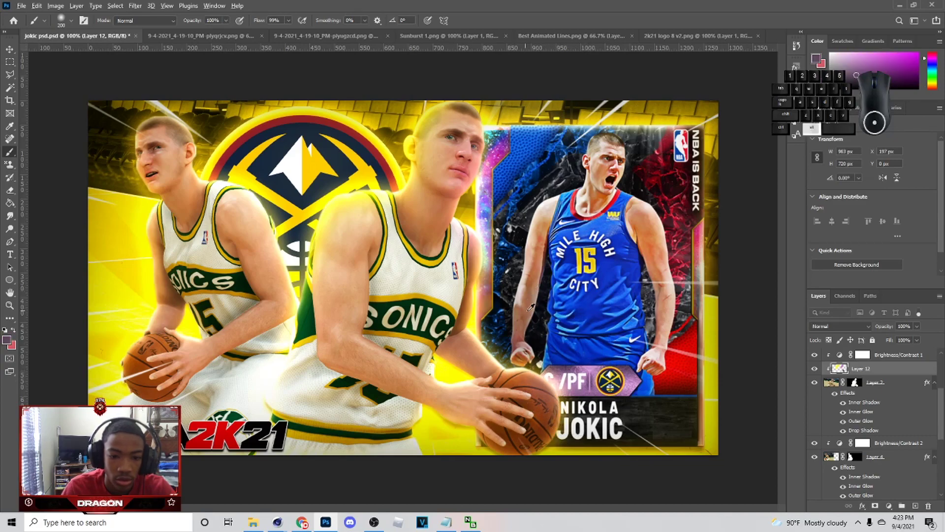
alt+click(486, 302)
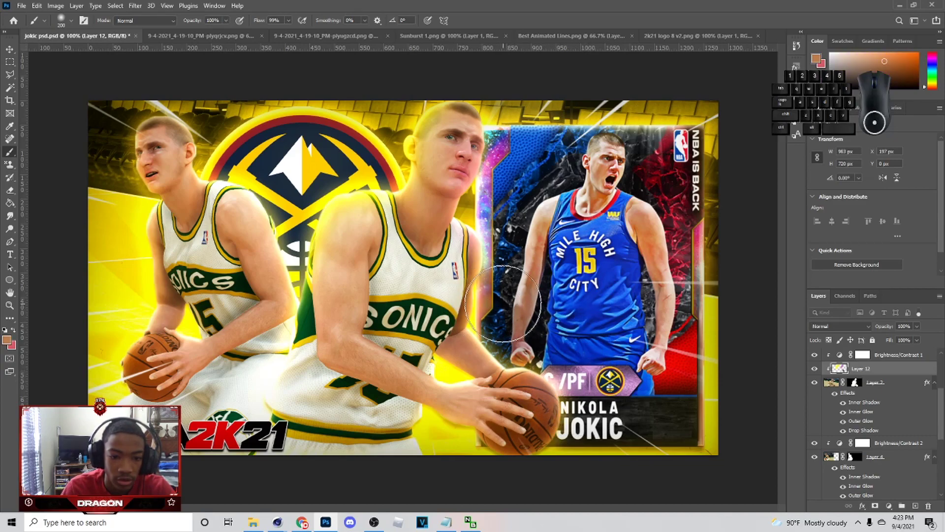
alt+click(486, 217)
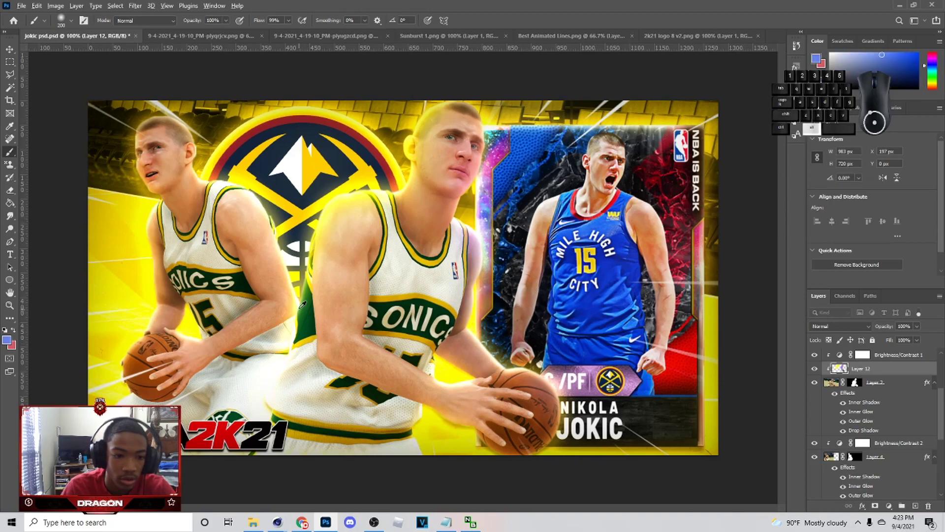
alt+click(297, 257)
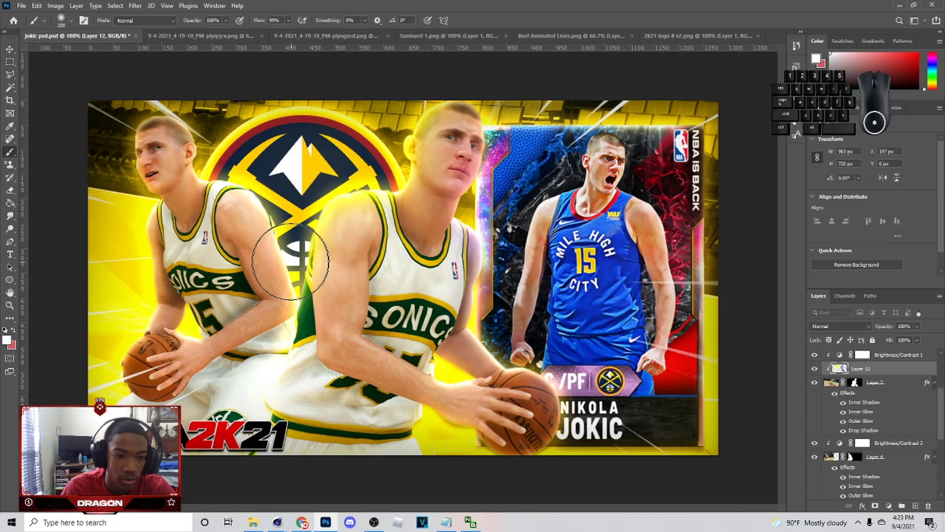
Step: Set the front player's painted light layer, Layer 12, to Screen blending at 28% opacity
click(821, 326)
click(832, 323)
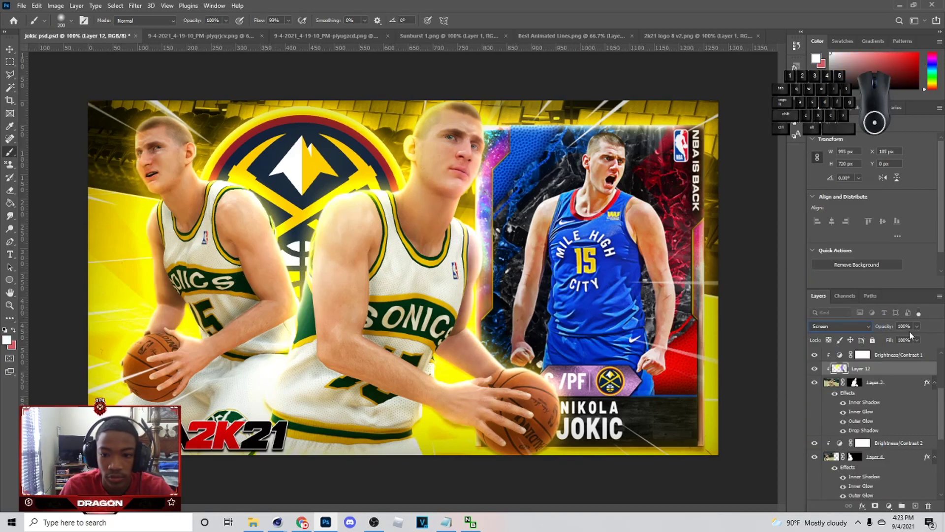
drag(882, 335, 885, 337)
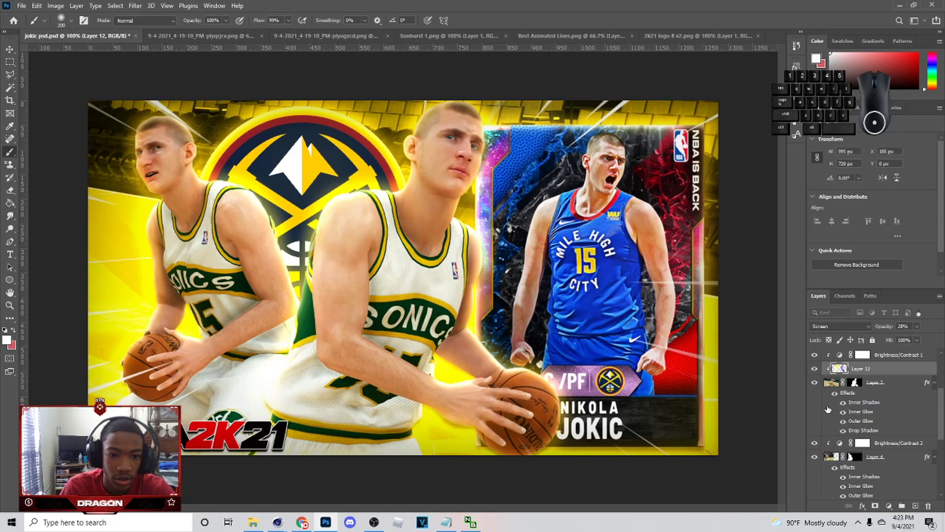
Step: Try Soft Light blending at 46% opacity on the front player's painted light layer, Layer 12
scroll(839, 394, down, 3)
scroll(857, 365, up, 4)
click(842, 327)
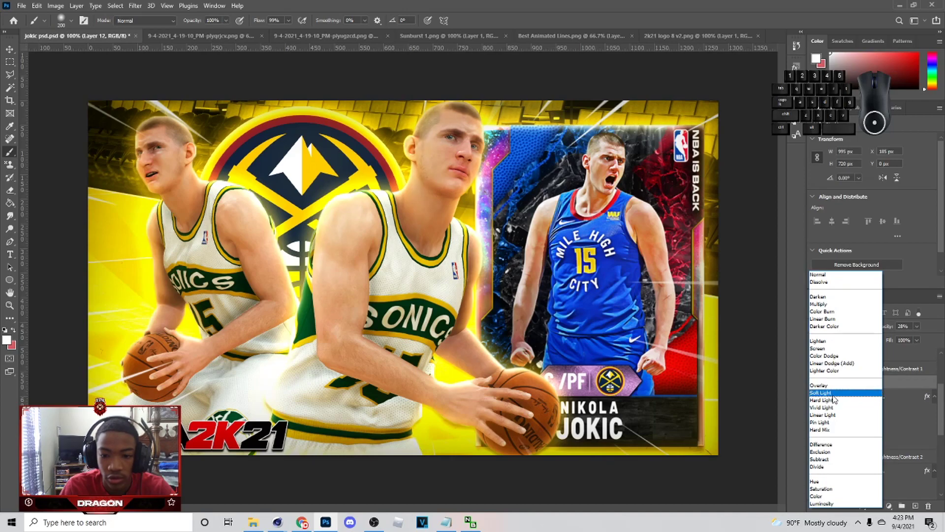
click(834, 393)
drag(921, 339, 930, 339)
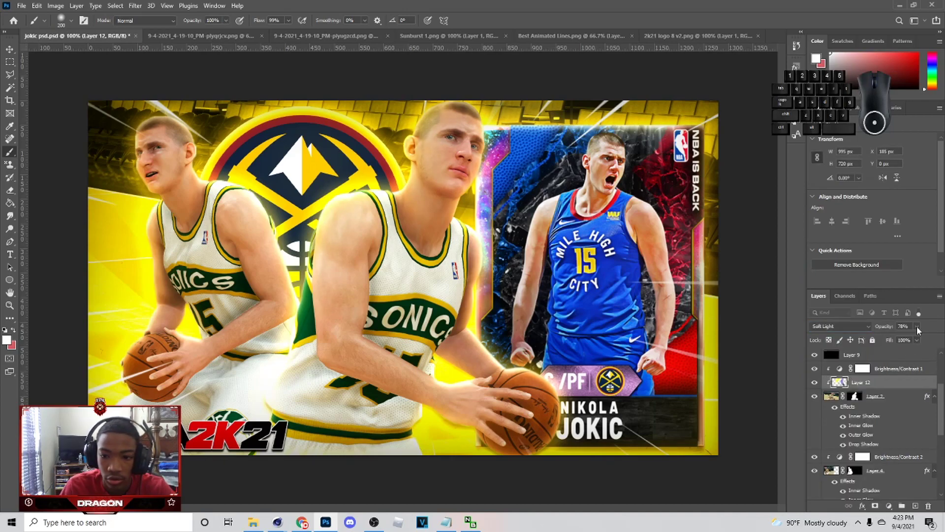
scroll(880, 419, down, 3)
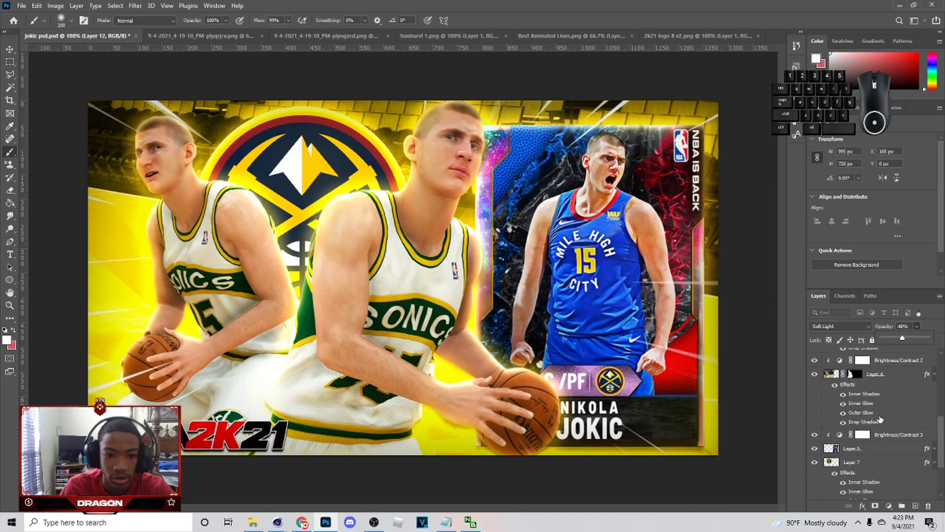
scroll(876, 411, up, 2)
scroll(817, 374, up, 3)
click(813, 382)
Step: Set the front player's painted light layer, Layer 12, to Screen blending at 57% opacity
click(864, 326)
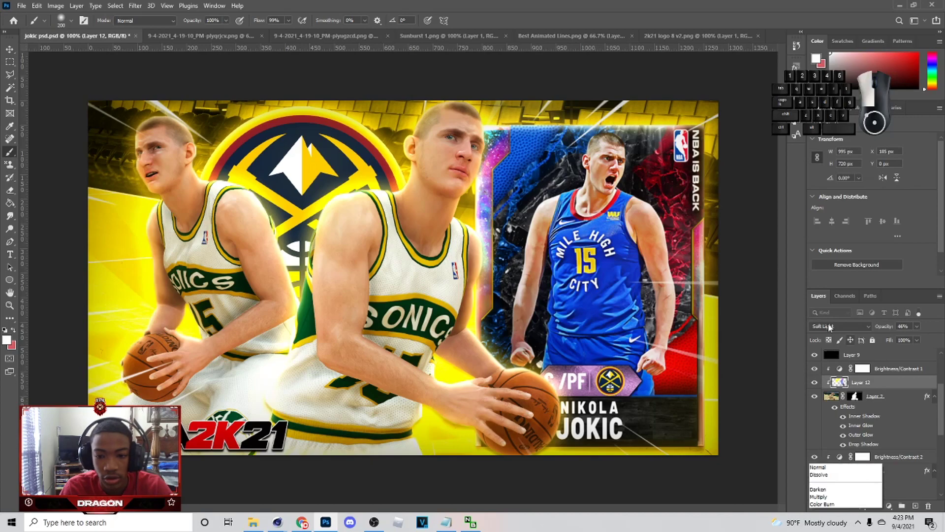
click(867, 345)
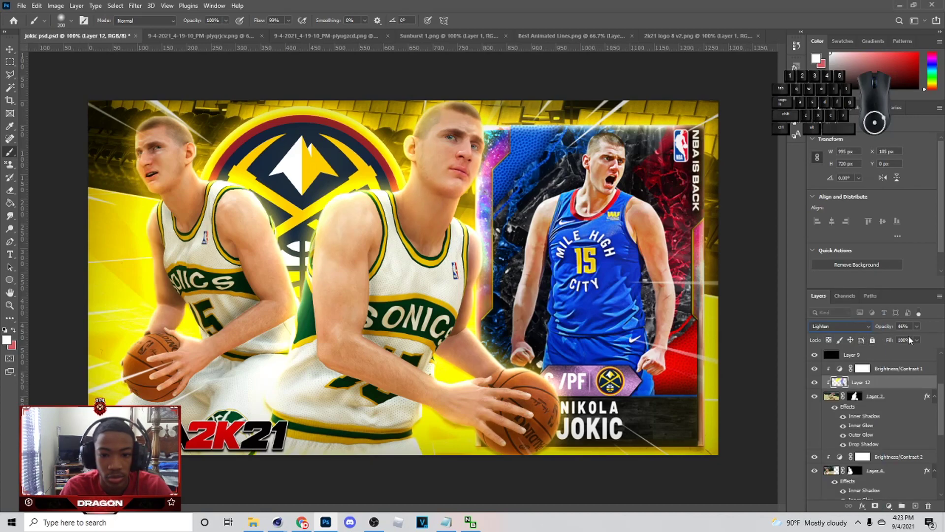
click(840, 325)
click(839, 350)
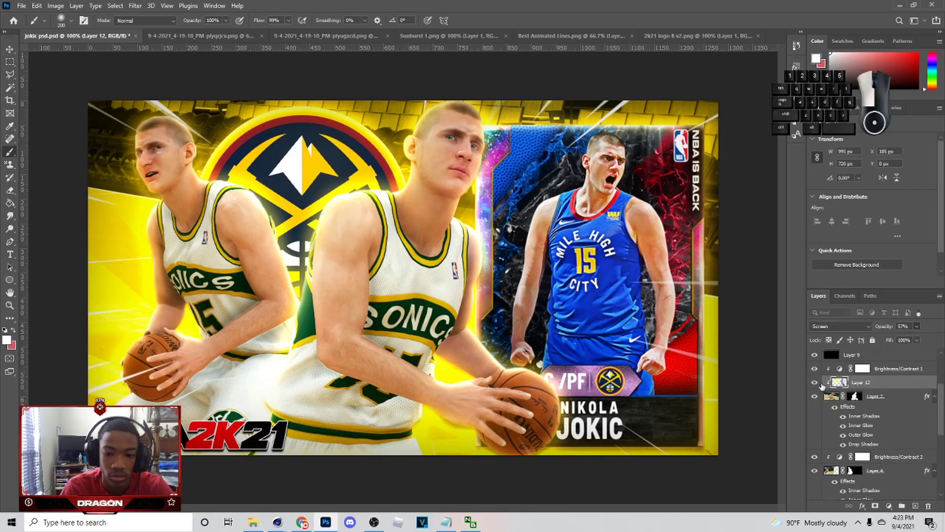
Step: Add a clipped layer above the back player's Layer 4 and paint sampled yellow and neighbouring background color along his right edge
scroll(870, 407, down, 3)
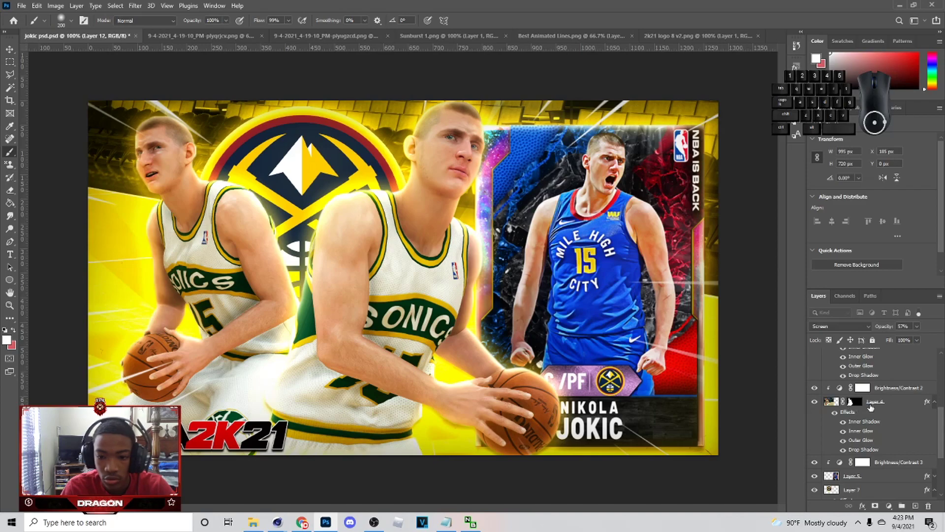
click(871, 407)
click(915, 506)
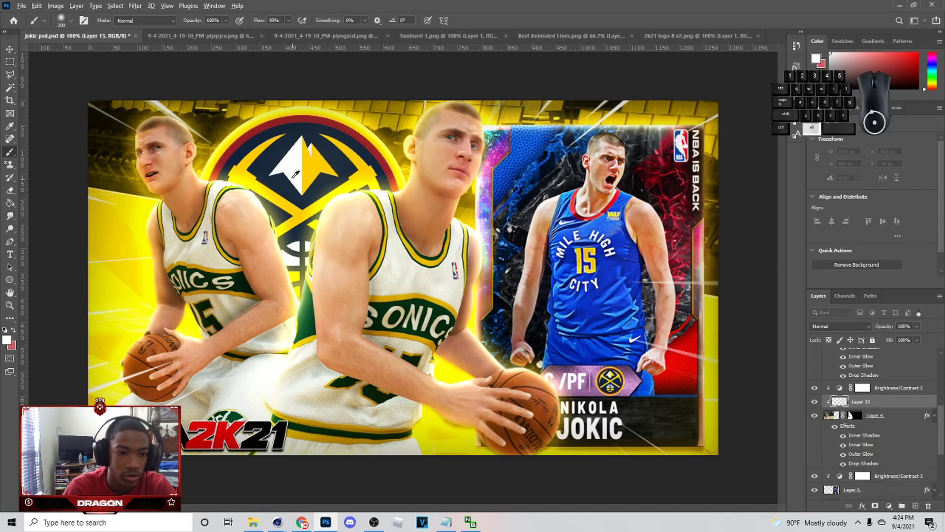
alt+click(243, 175)
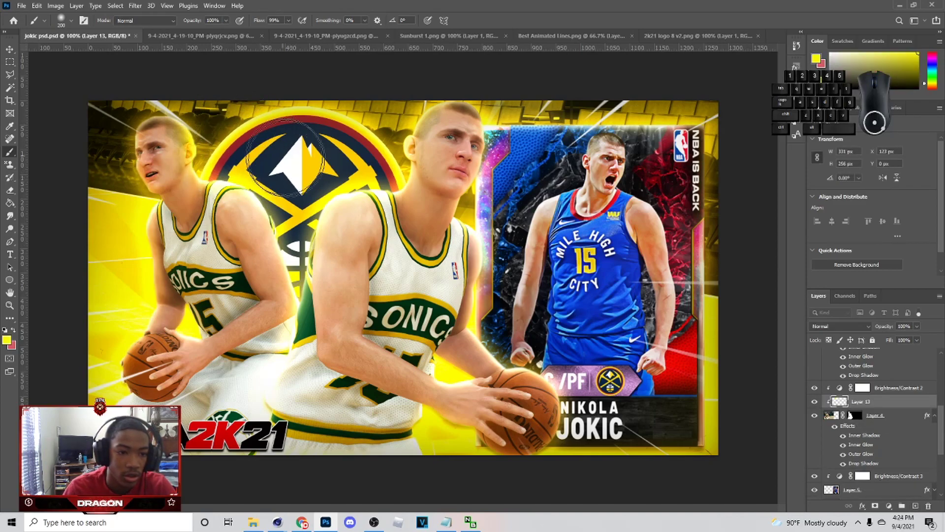
click(296, 179)
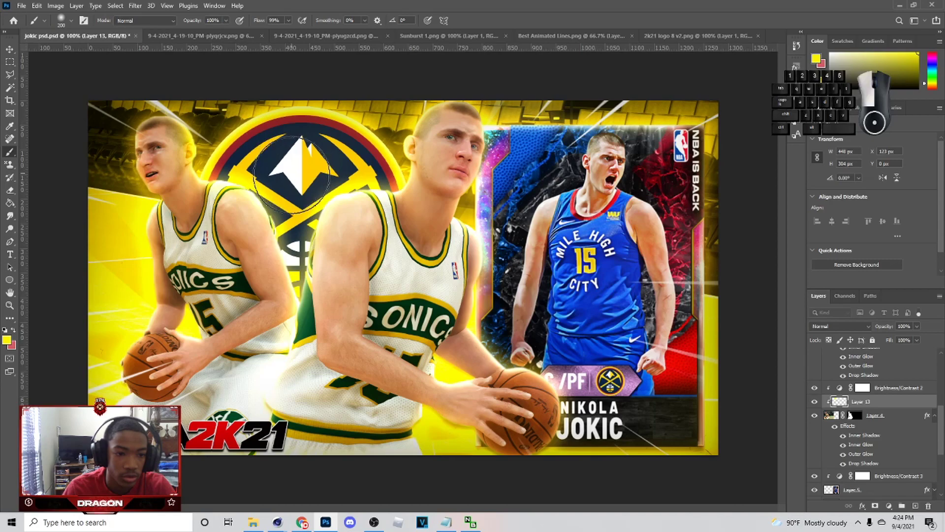
alt+click(293, 252)
mouse_move(294, 250)
mouse_down()
mouse_move(326, 259)
mouse_move(322, 240)
mouse_move(346, 304)
mouse_move(325, 326)
mouse_up()
Step: Paint sampled jersey green beside the front player's elbow and sampled court yellow down the back player's left side
alt+click(305, 322)
click(306, 325)
key(ctrl+z)
click(329, 321)
drag(347, 334, 326, 330)
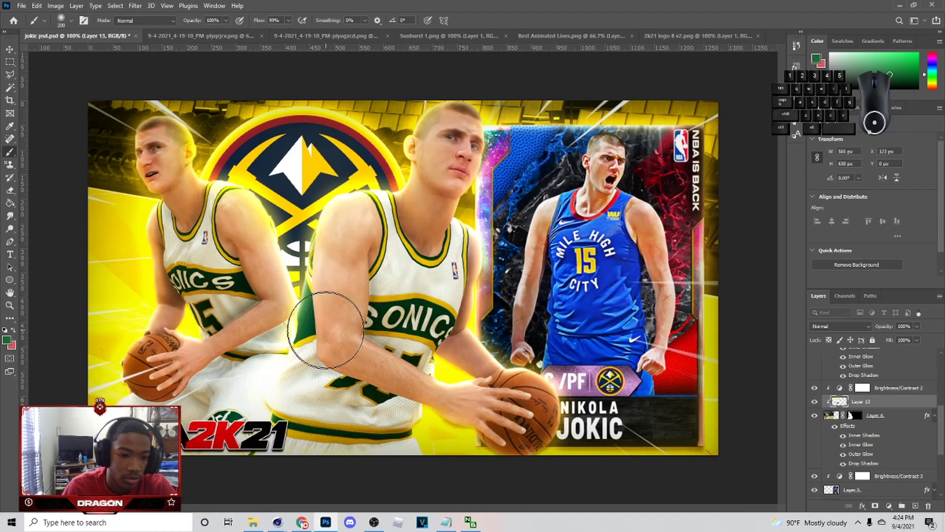
alt+click(95, 274)
mouse_move(92, 149)
mouse_down()
mouse_move(108, 242)
mouse_move(83, 385)
mouse_up()
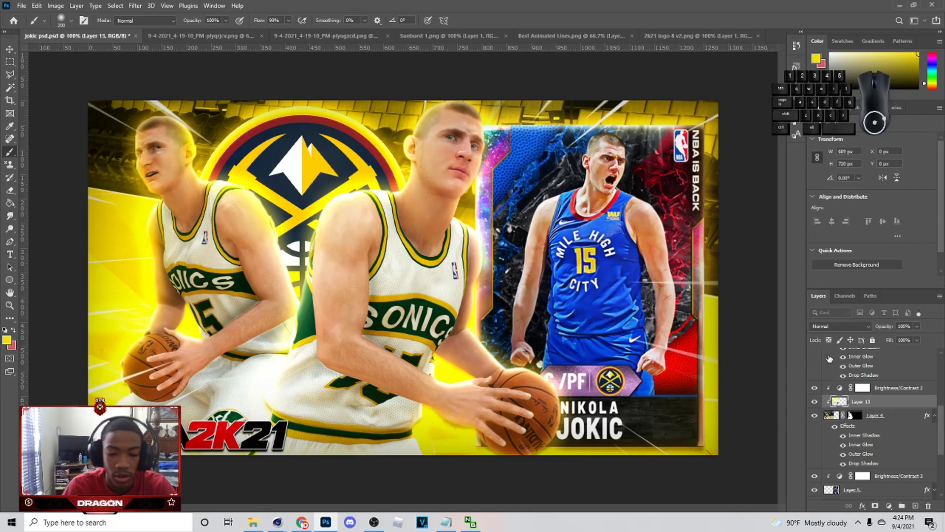
Step: Set the back player's painted light layer, Layer 13, to Screen blending at 50% opacity
click(840, 326)
click(832, 356)
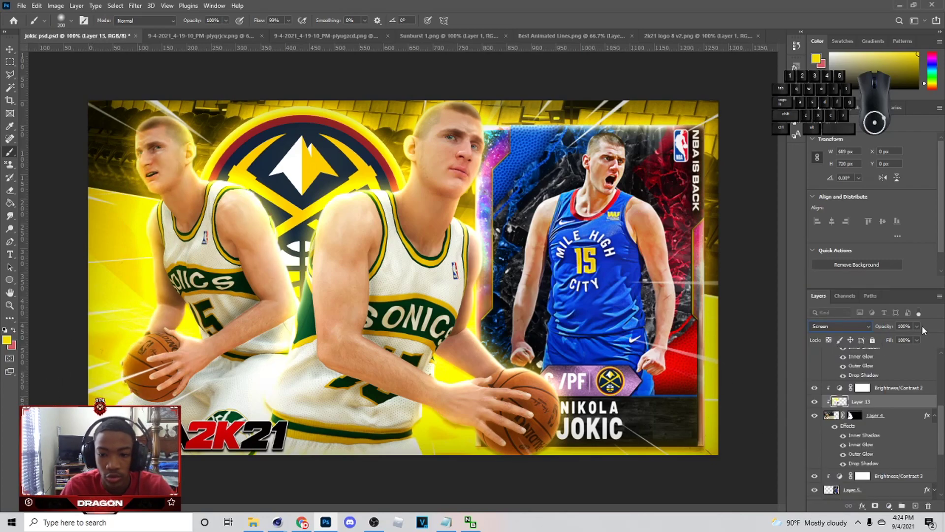
click(896, 337)
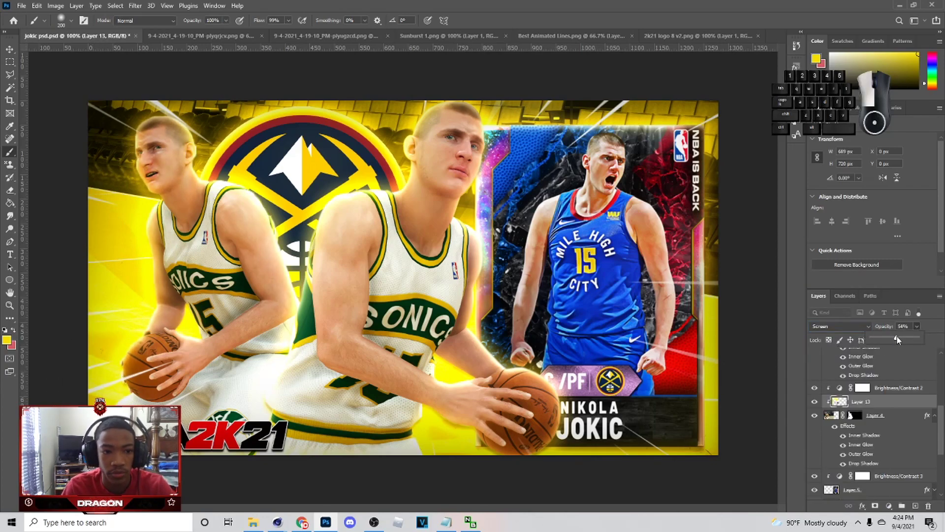
key(v)
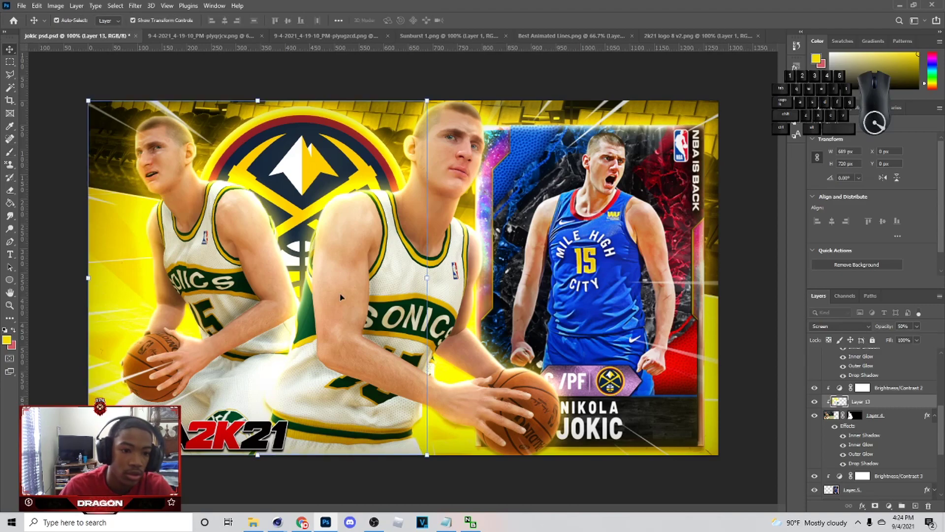
Step: Group all layers from Layer 8 copy down to Layer 1 into a single group
scroll(886, 419, down, 5)
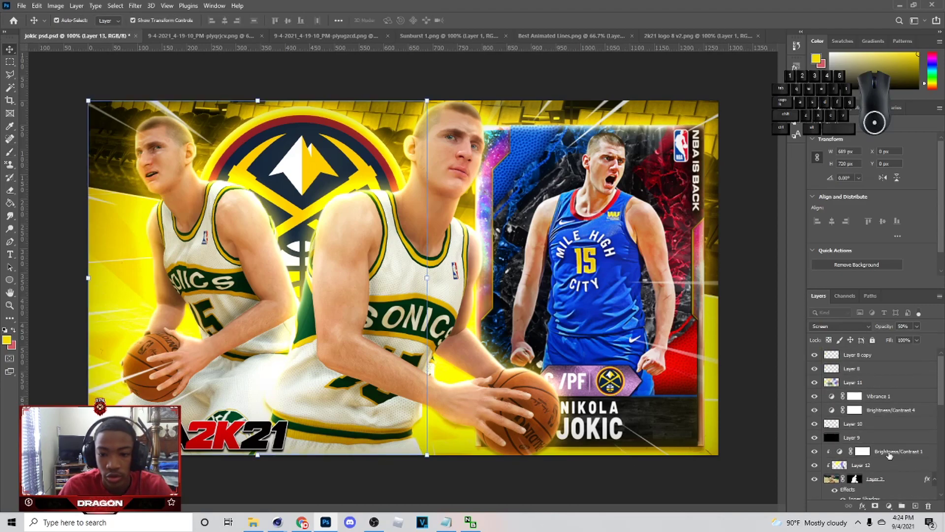
click(885, 357)
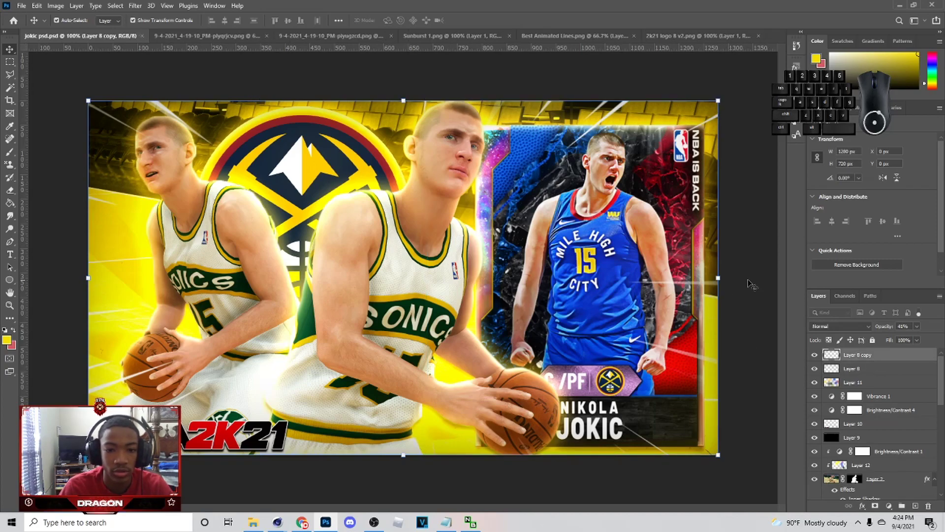
click(645, 280)
click(868, 355)
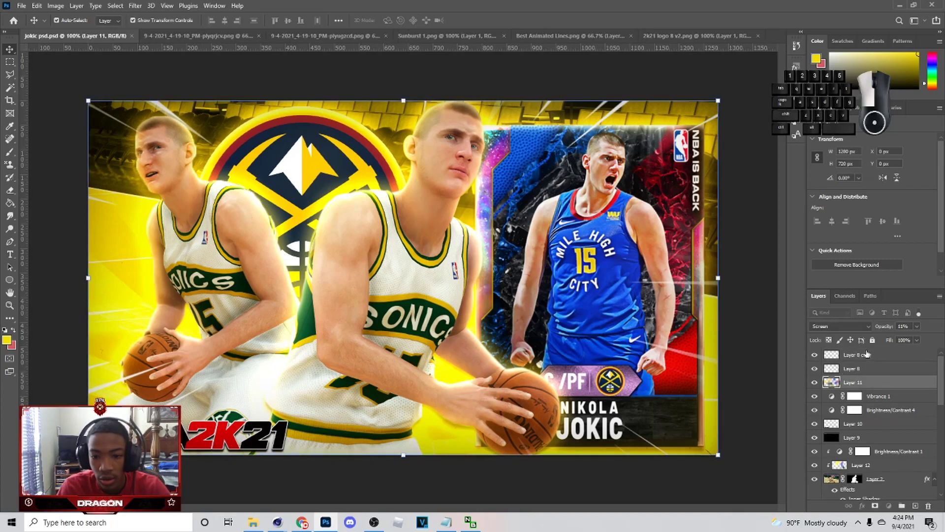
scroll(871, 443, down, 5)
key(shift)
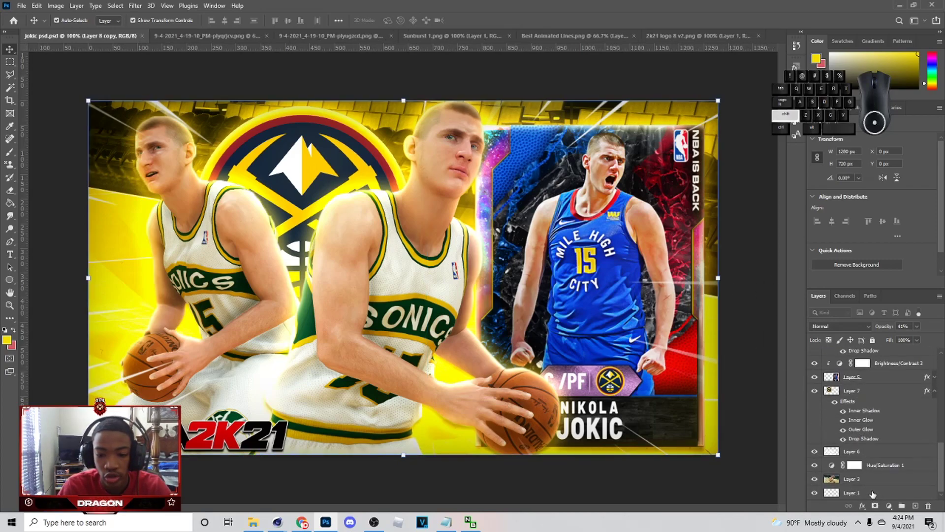
shift+click(872, 493)
drag(872, 493, 902, 505)
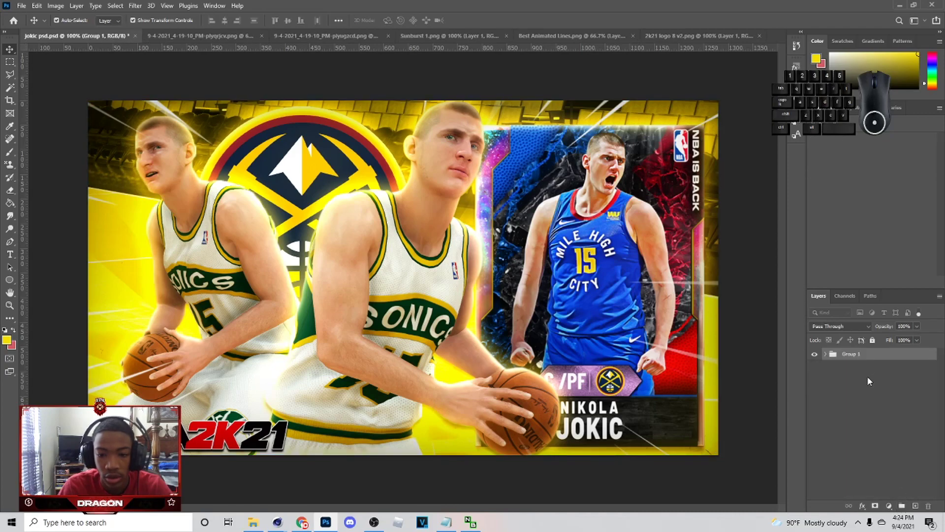
Step: Make a copy of the group merged into one layer and hide the original group
key(ctrl+j)
key(ctrl+e)
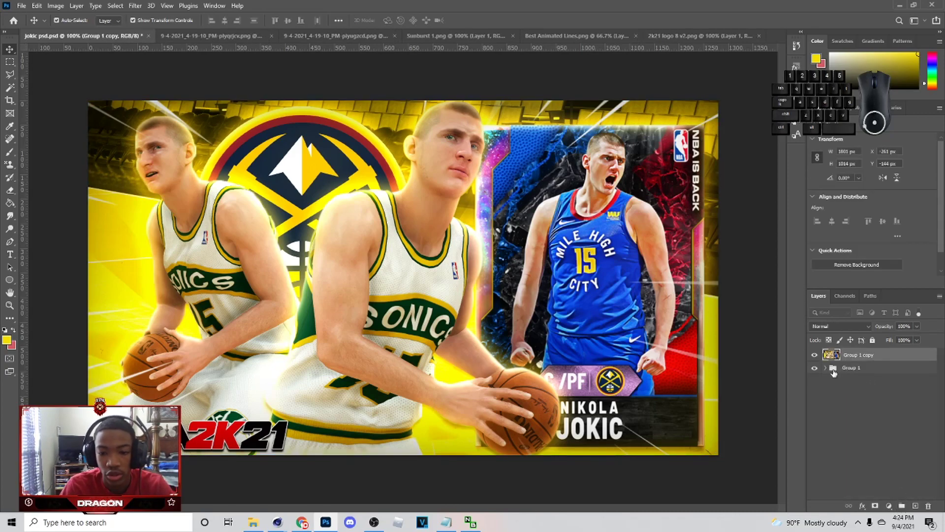
key(ctrl)
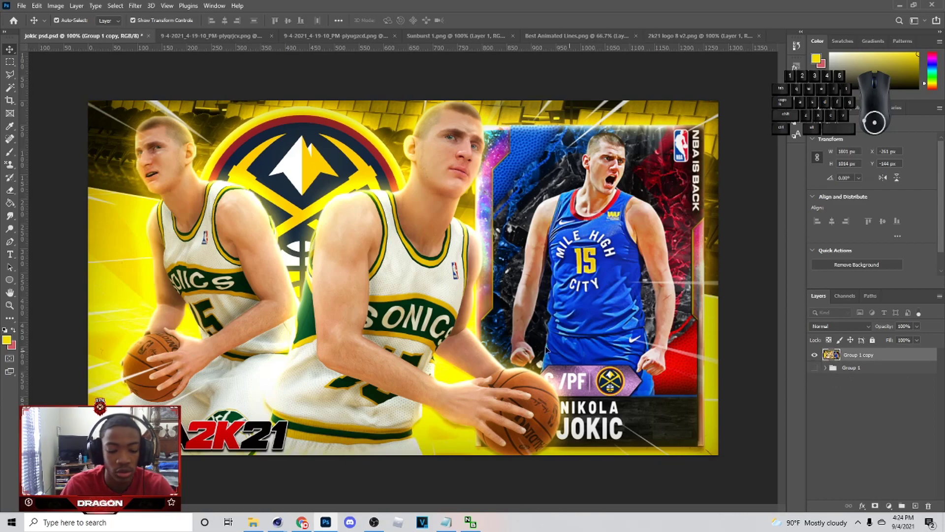
Step: Copy only the full canvas area of the merged layer to a new layer and delete the oversized Group 1 copy
key(m)
drag(64, 81, 867, 518)
right_click(14, 62)
click(50, 63)
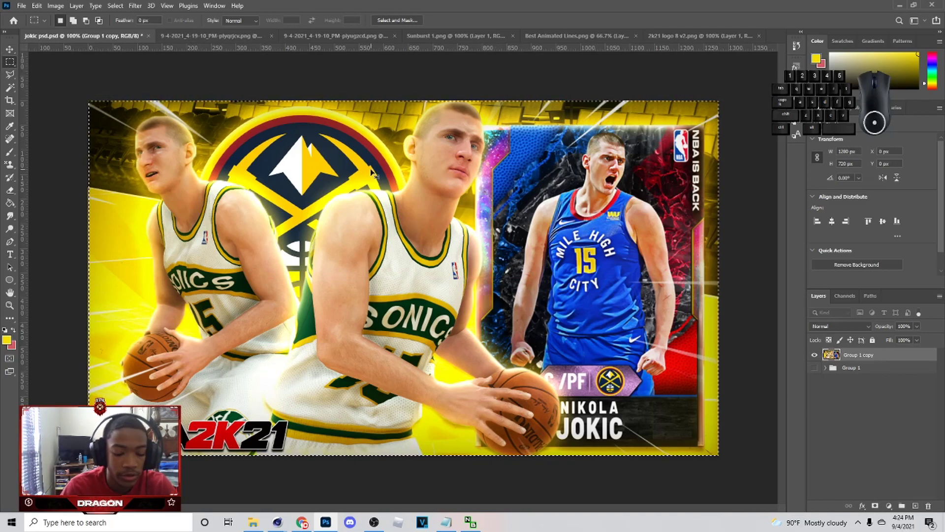
key(ctrl+j)
click(861, 369)
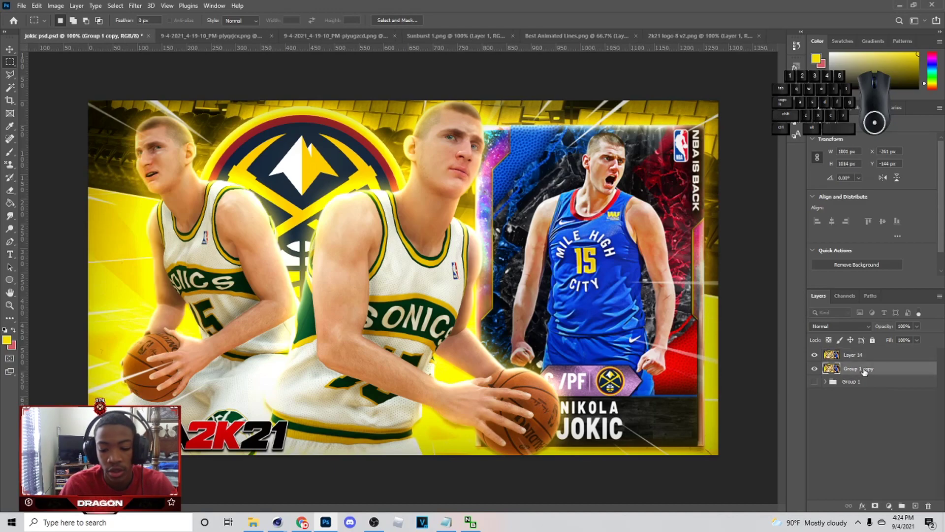
key(Delete)
click(9, 49)
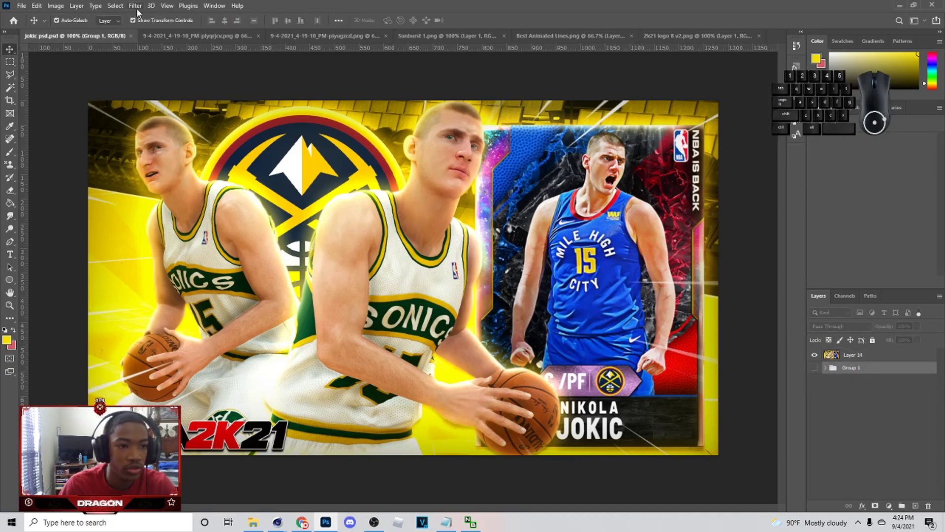
Step: Convert the canvas-sized merged layer, Layer 14, to a smart object
click(135, 6)
click(851, 355)
right_click(852, 355)
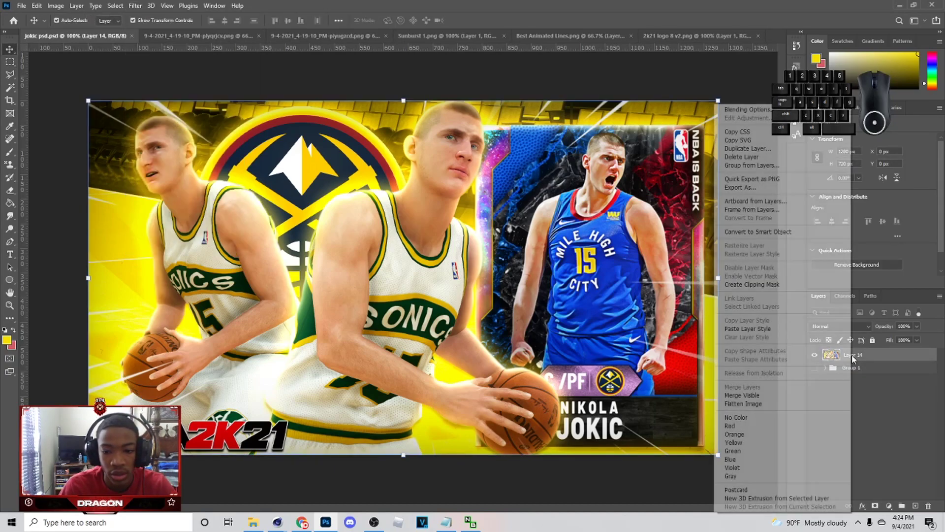
click(769, 231)
Step: Open the Camera Raw filter on Layer 14 and show its presets
click(135, 5)
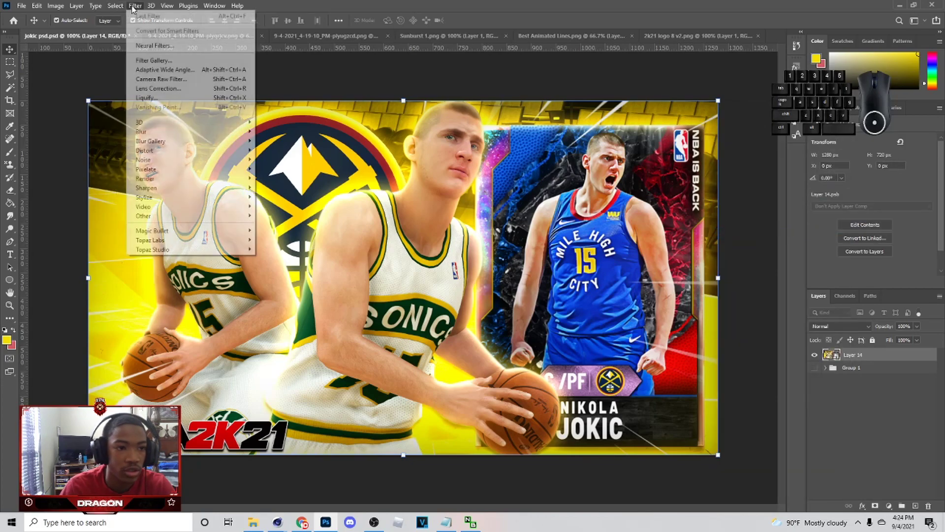
mouse_move(215, 228)
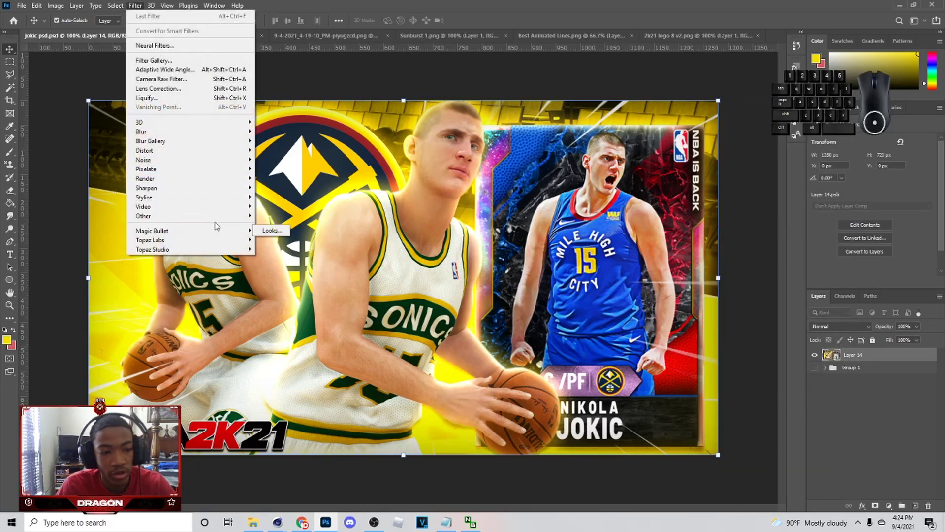
click(185, 78)
scroll(645, 242, down, 3)
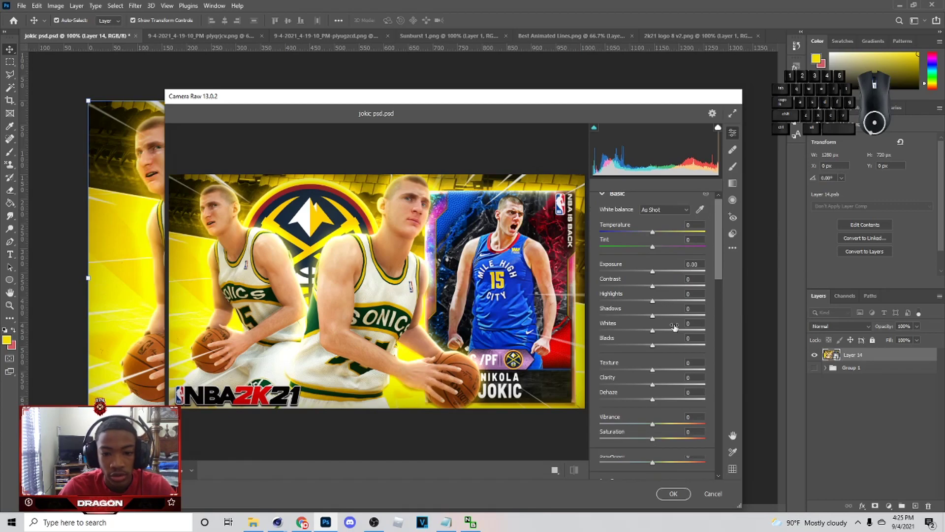
click(732, 234)
Step: Try user preset 57 on the thumbnail in Camera Raw
scroll(647, 390, down, 5)
scroll(619, 409, down, 5)
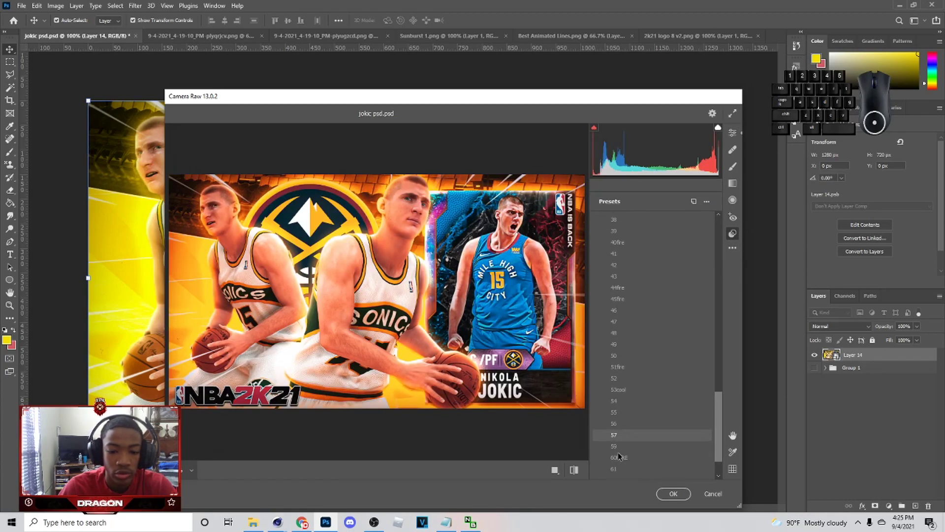
click(615, 436)
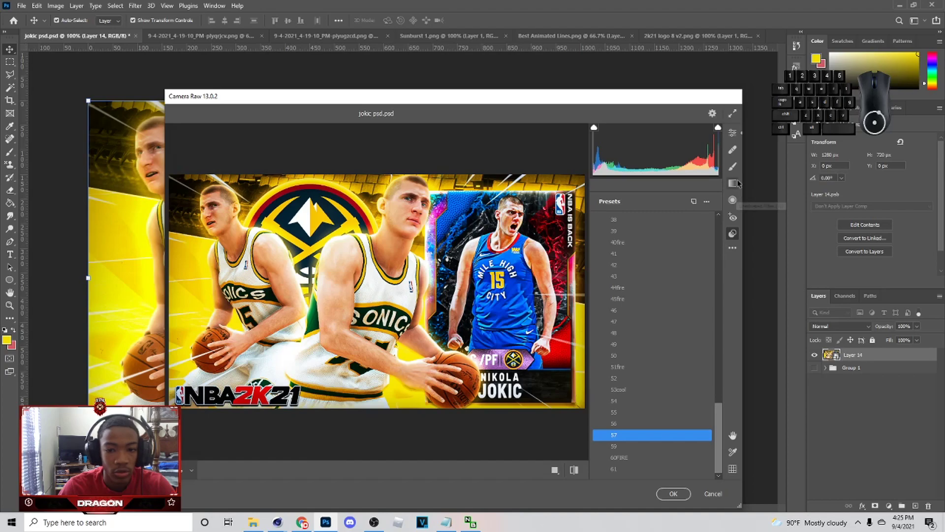
Step: Apply Player preset 1 in Camera Raw and review its Basic and Color Mixer adjustments
scroll(635, 269, up, 14)
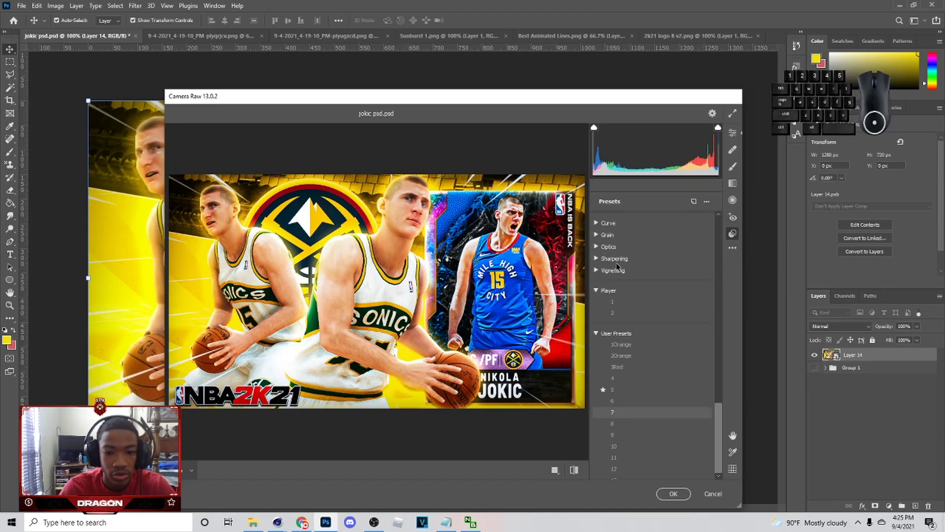
scroll(616, 419, up, 5)
click(614, 445)
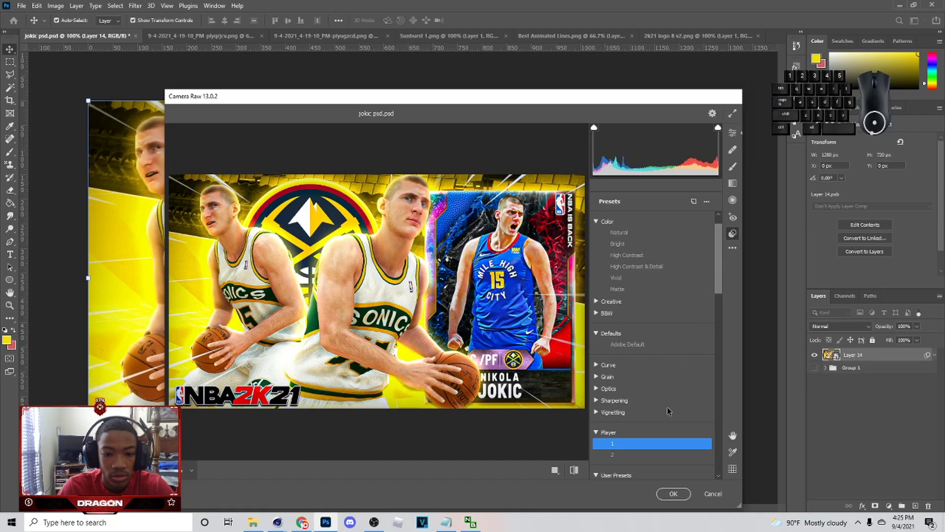
click(733, 133)
scroll(655, 301, down, 3)
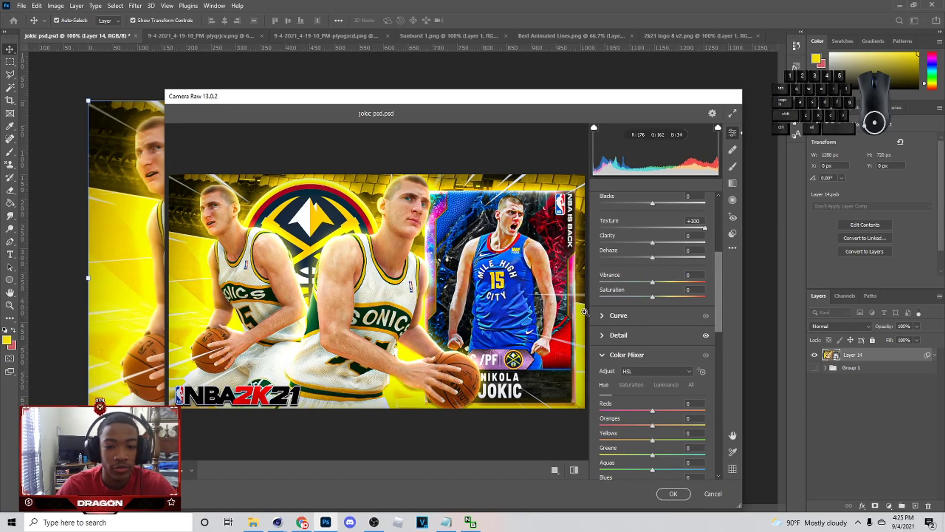
scroll(643, 334, up, 3)
scroll(645, 324, up, 2)
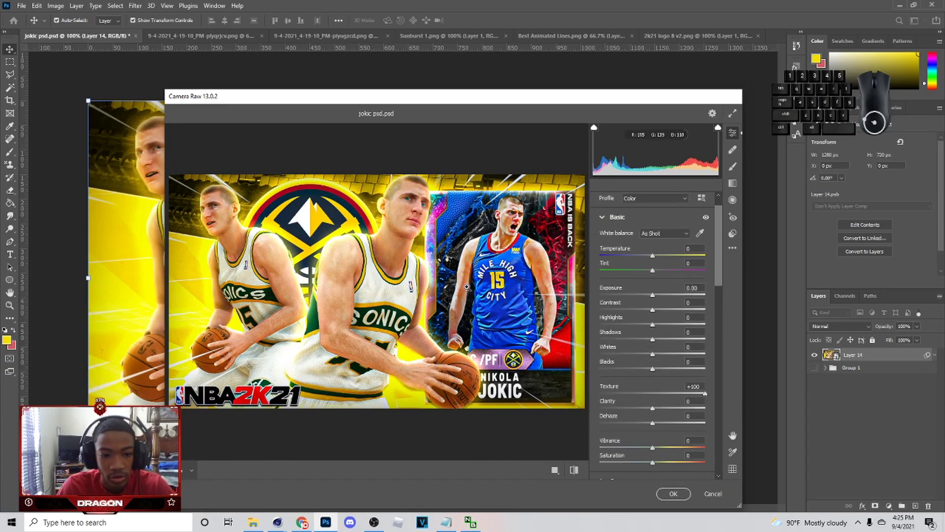
Step: In Camera Raw, set Contrast to +20, Highlights to +18, Blacks to -4, Vibrance to +7 and Saturation to +11
drag(654, 310, 664, 313)
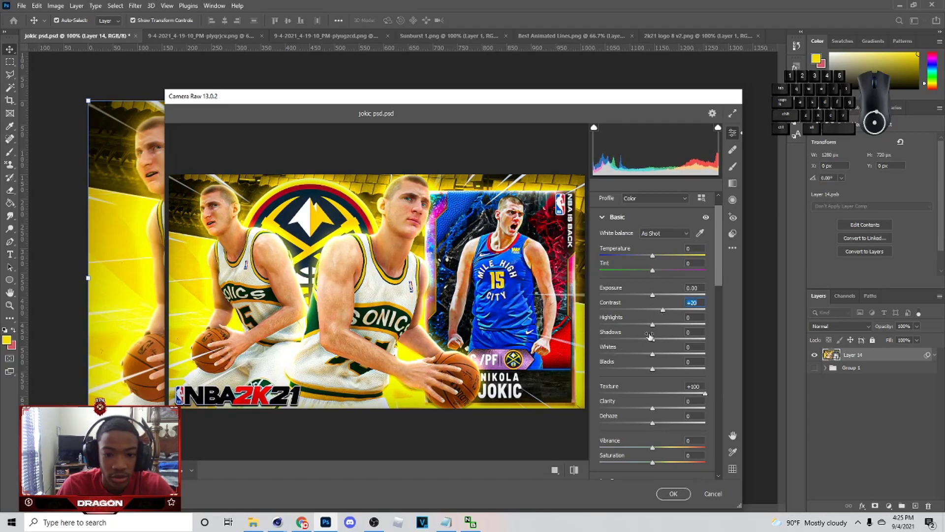
mouse_move(652, 325)
mouse_down()
mouse_move(663, 323)
mouse_move(650, 321)
mouse_up()
scroll(645, 268, down, 1)
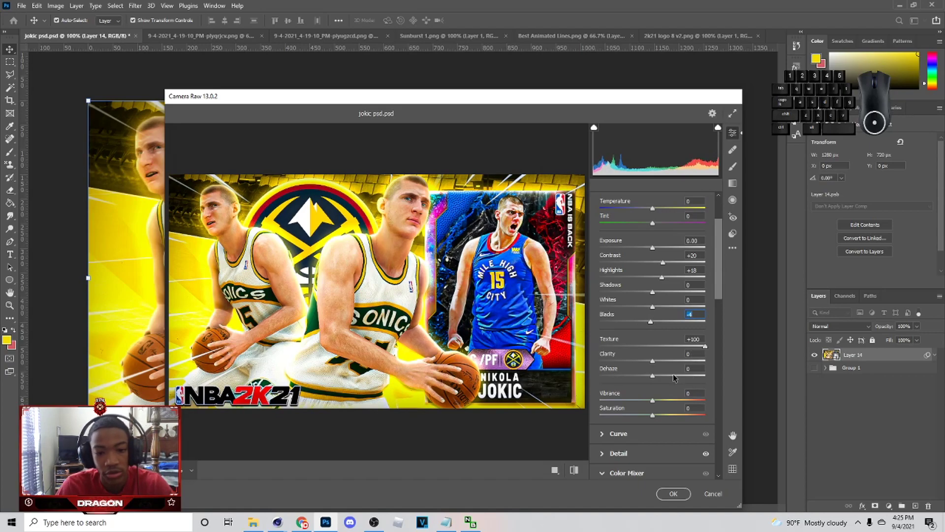
scroll(674, 378, down, 1)
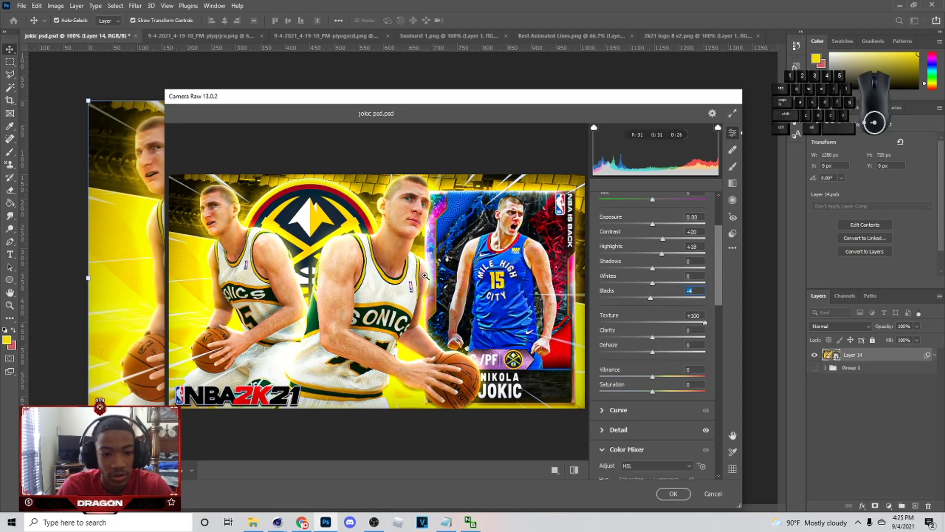
drag(652, 379, 658, 394)
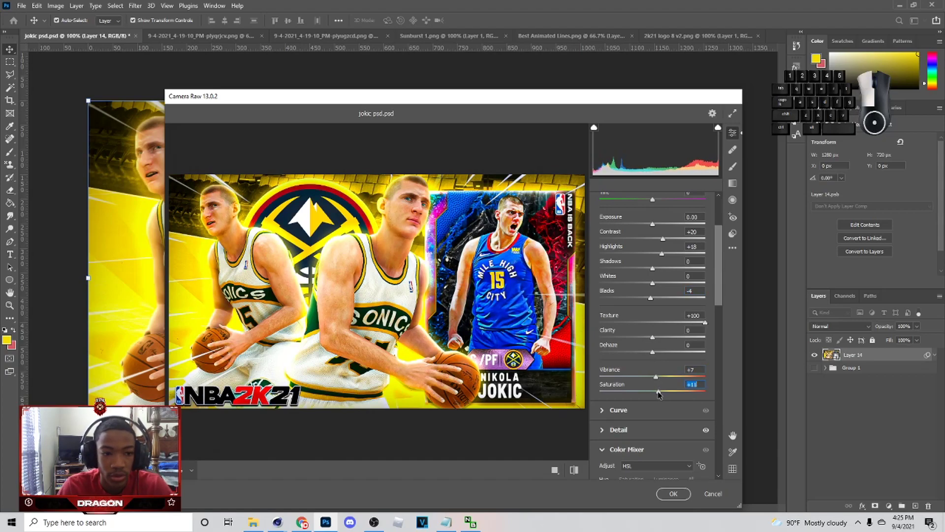
Step: Try extreme Color Mixer hue shifts on the yellows, aquas, oranges, reds and magentas, resetting each trial
scroll(655, 364, down, 10)
scroll(647, 273, up, 2)
drag(653, 252, 598, 255)
key(ctrl+z)
drag(653, 281, 710, 276)
key(ctrl+z)
drag(653, 236, 601, 238)
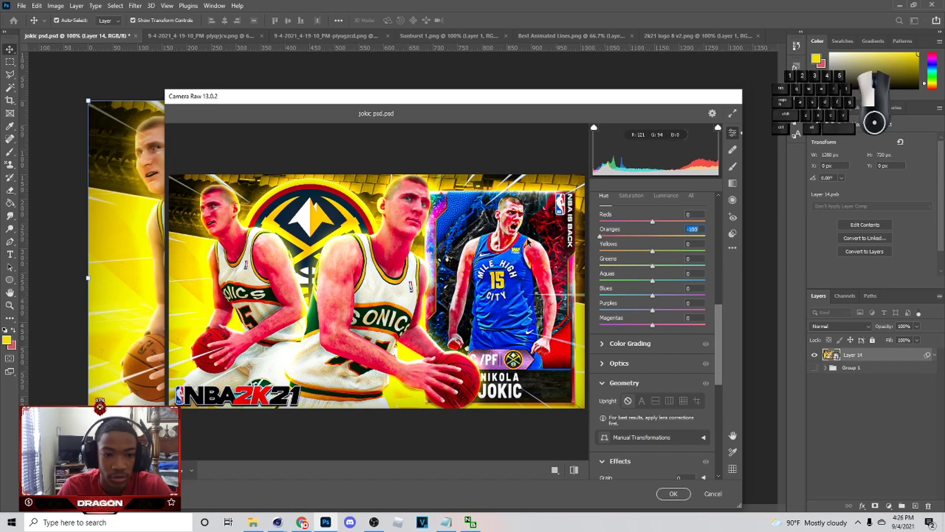
text(0)
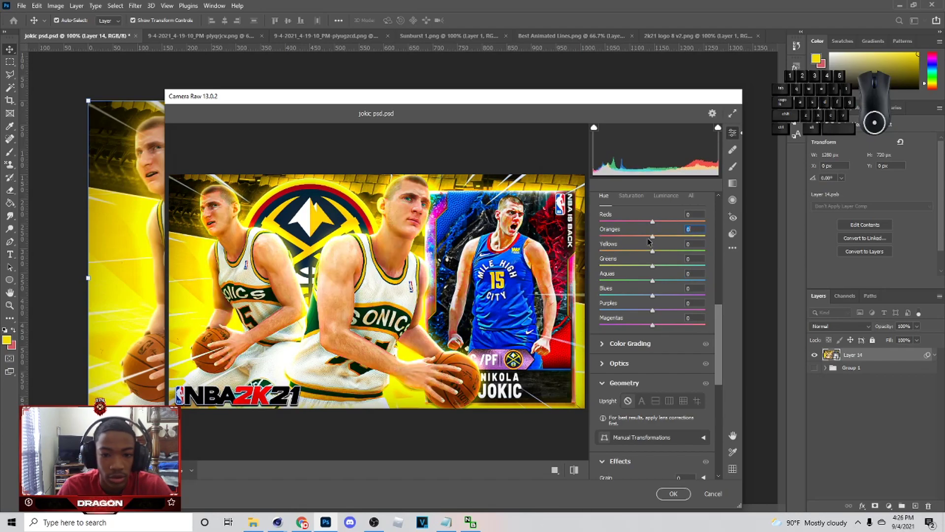
drag(653, 222, 734, 224)
text(0)
drag(652, 325, 784, 315)
Step: Add a small amount of grain in the Effects settings and look over the Calibration settings
scroll(655, 345, down, 5)
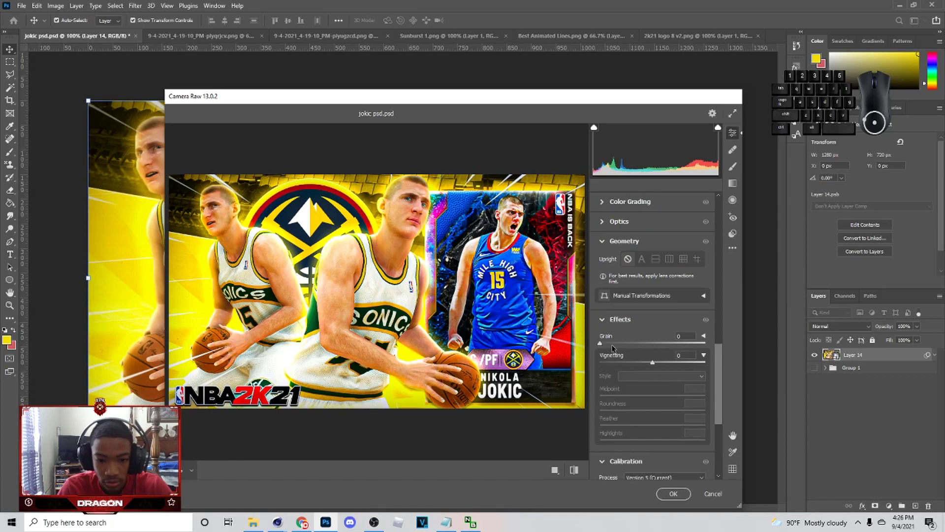
drag(602, 343, 609, 346)
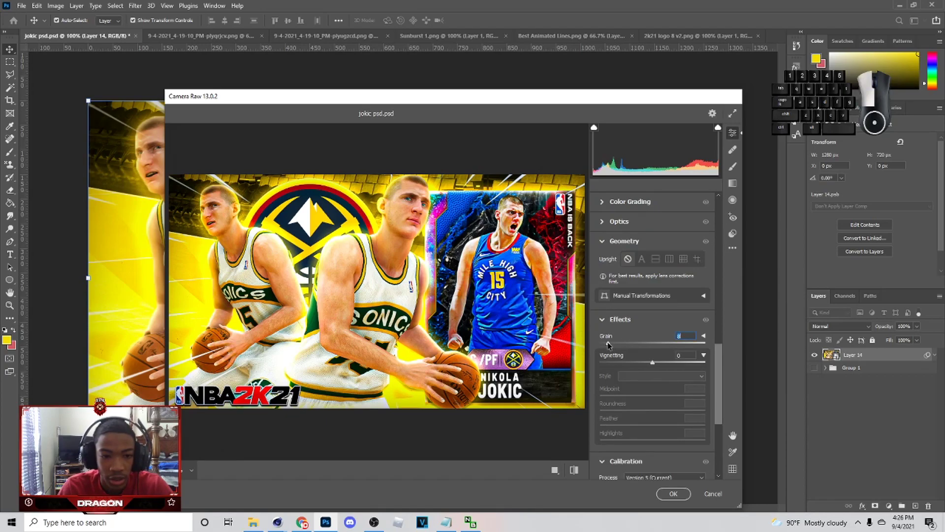
drag(609, 346, 610, 351)
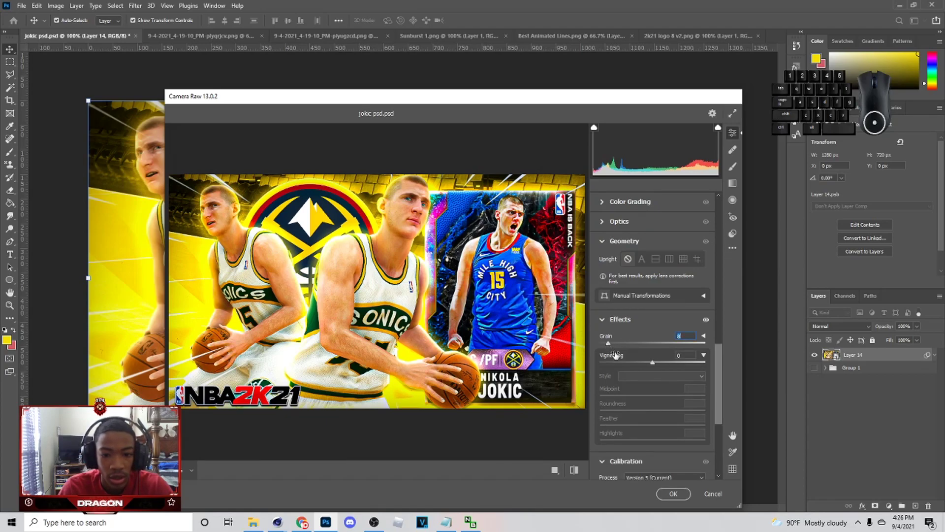
scroll(691, 445, down, 6)
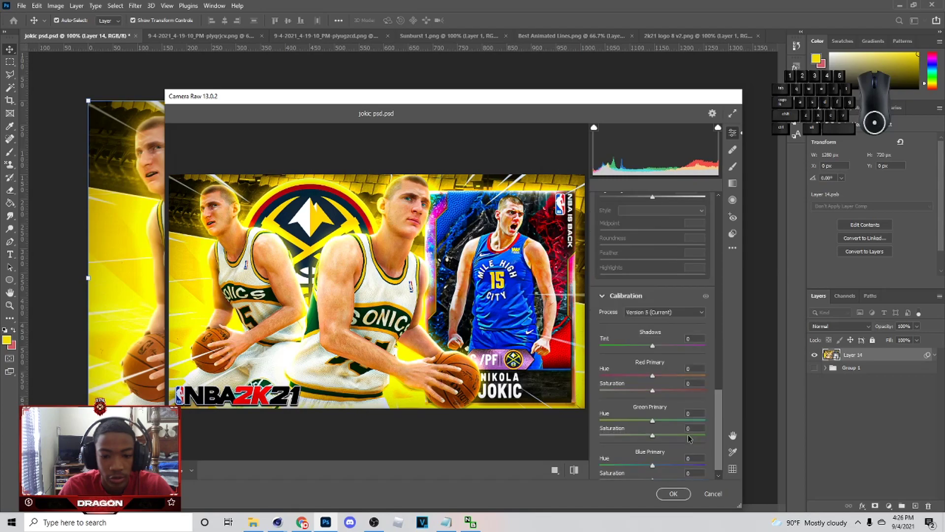
Step: Try maximum Clarity and slightly raised Shadows in the Basic settings, reverting both
scroll(690, 440, up, 15)
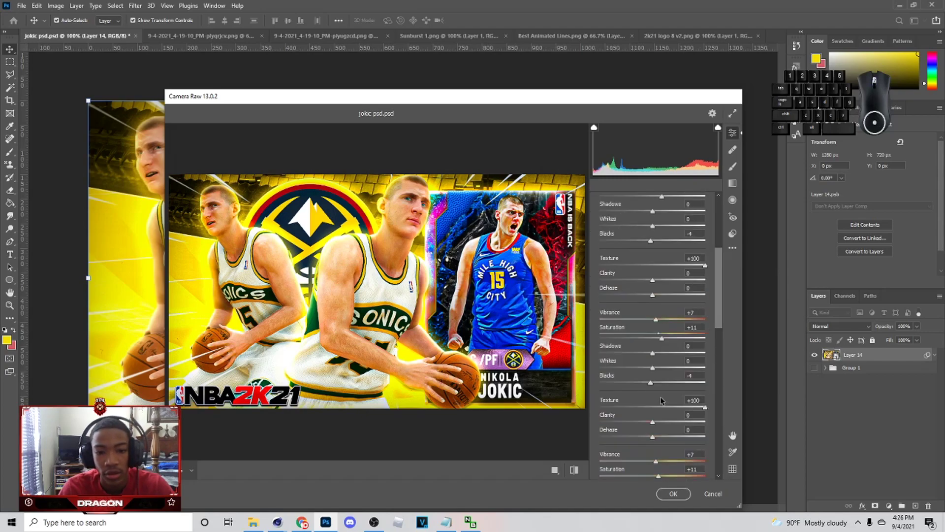
scroll(649, 309, down, 2)
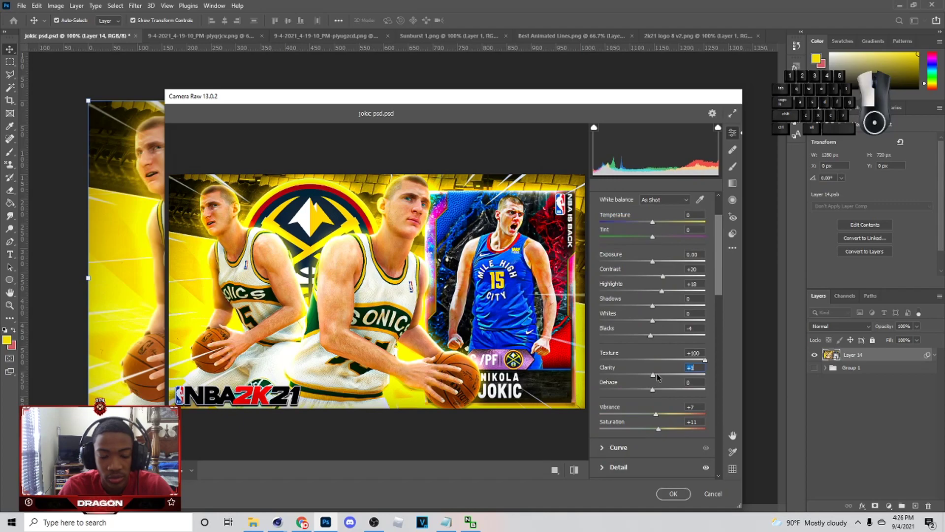
drag(653, 375, 720, 378)
double_click(705, 375)
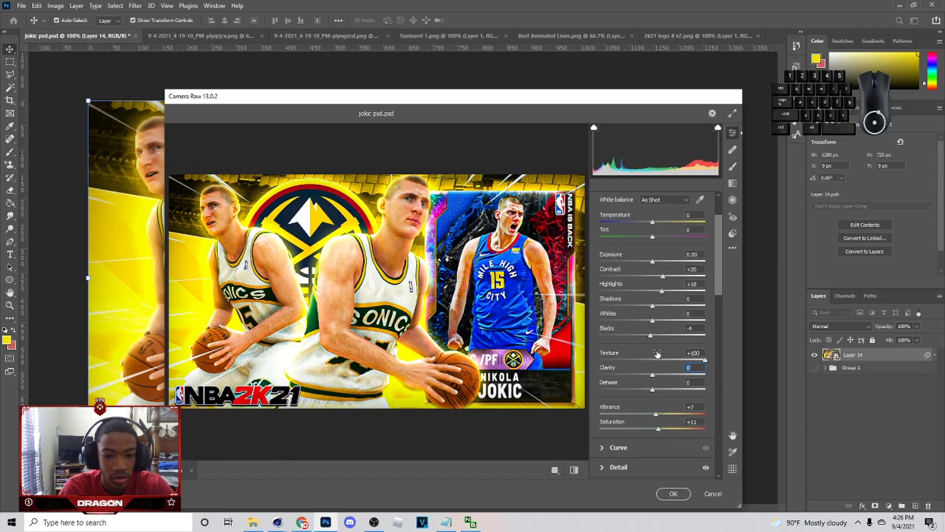
drag(653, 307, 660, 306)
key(ctrl+z)
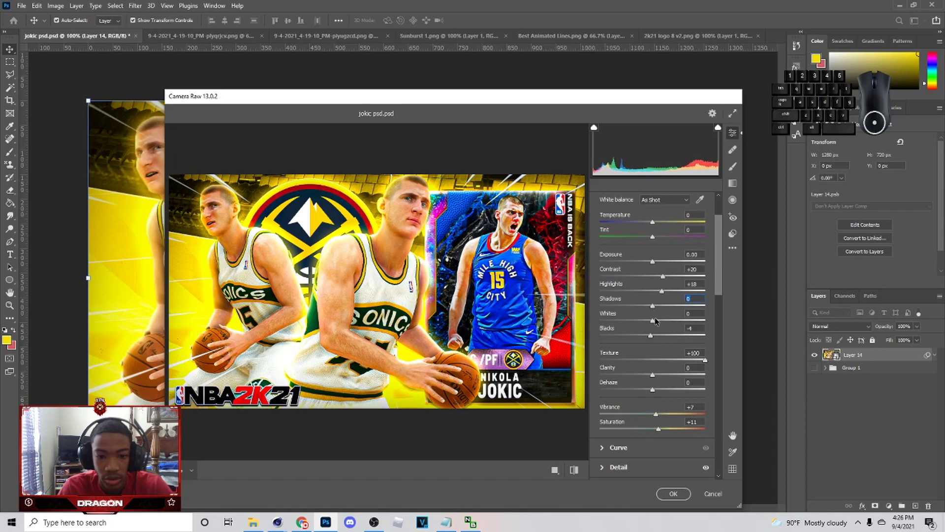
click(654, 262)
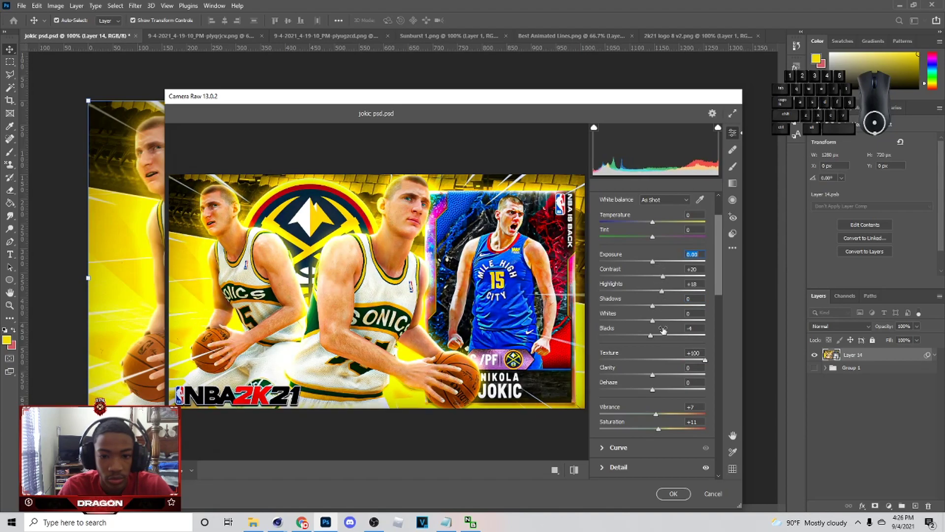
Step: Apply the Camera Raw grade to Layer 14 and compare the image with the filter hidden and shown
click(673, 494)
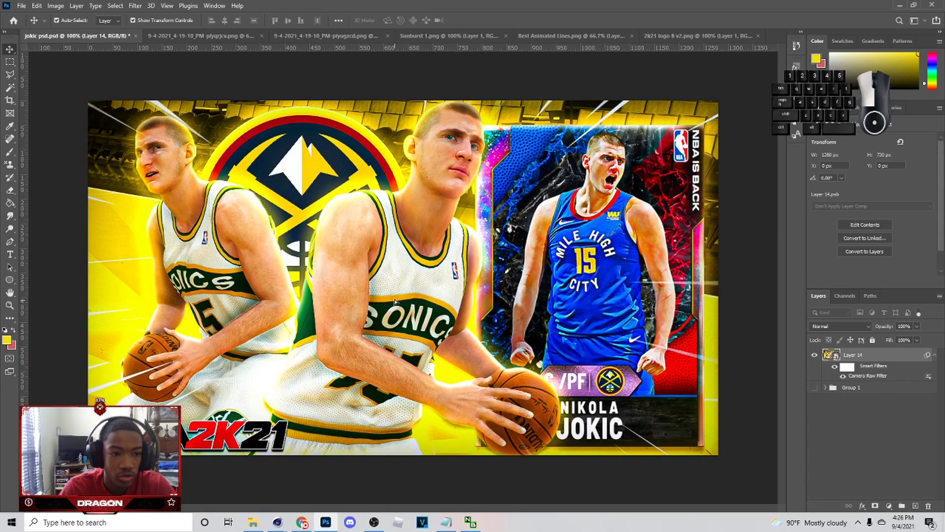
click(843, 377)
click(843, 378)
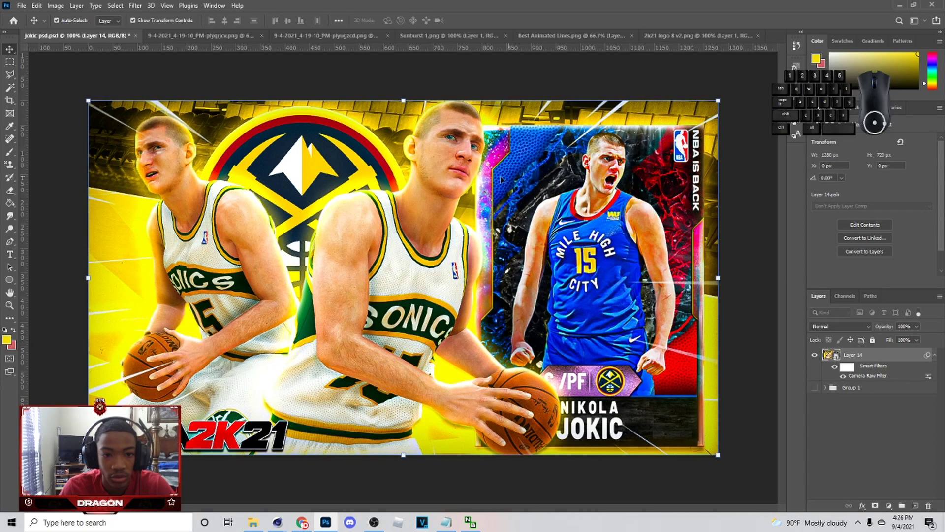
Step: Open the Magic Bullet Looks filter on Layer 14 and preview the Diffusion effect, leaving it turned off
click(135, 6)
mouse_move(237, 230)
click(279, 236)
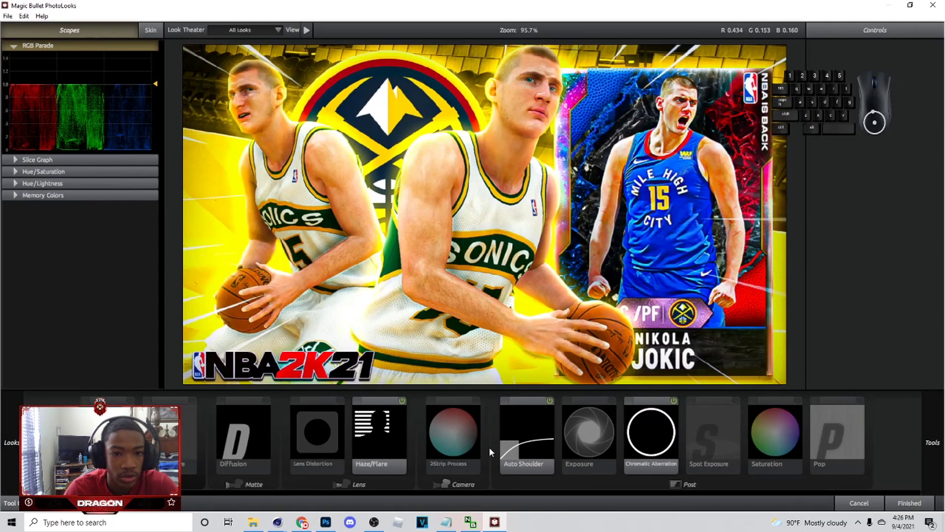
click(379, 431)
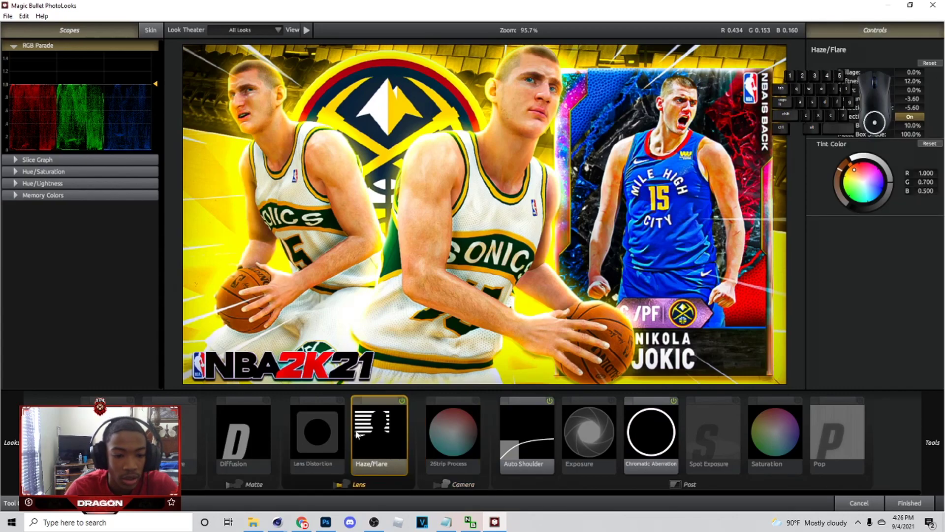
click(243, 433)
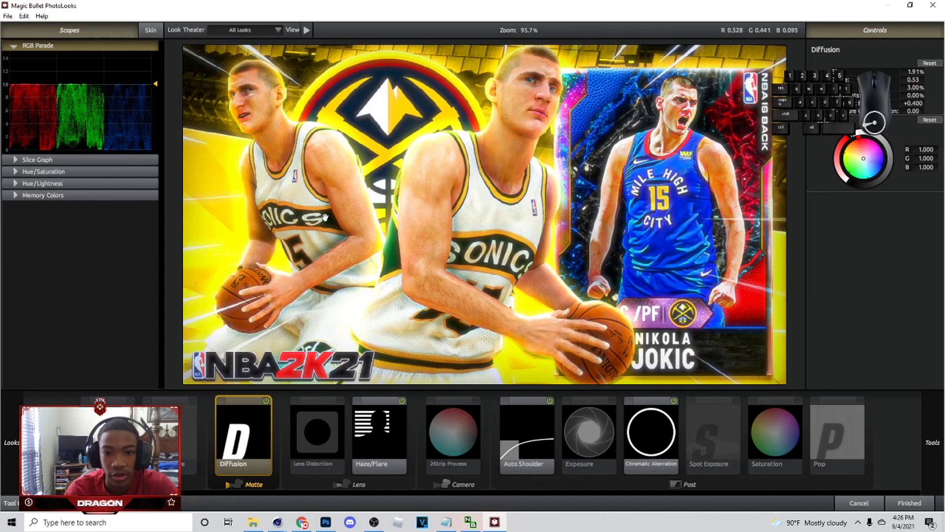
click(266, 401)
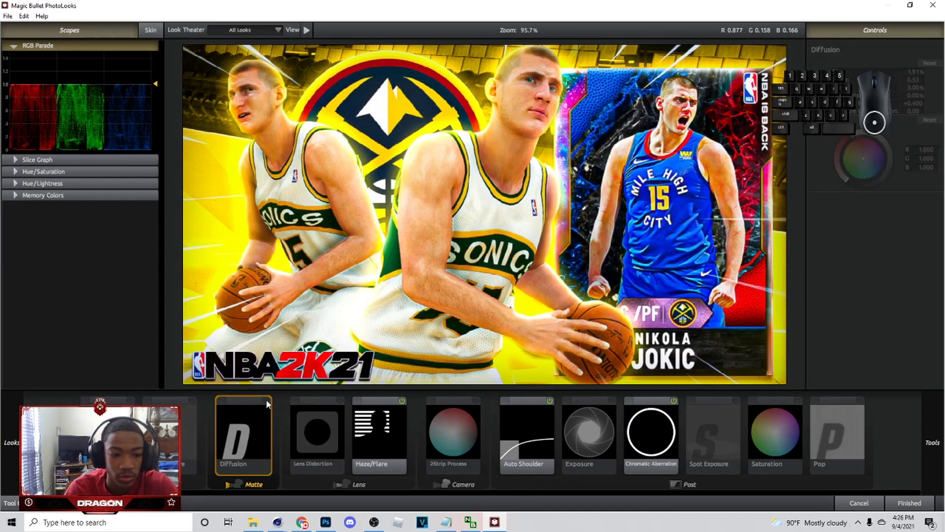
Step: Set the Green/Magenta value of Chromatic Aberration to +0.100 and apply the look to Layer 14
click(404, 415)
click(626, 431)
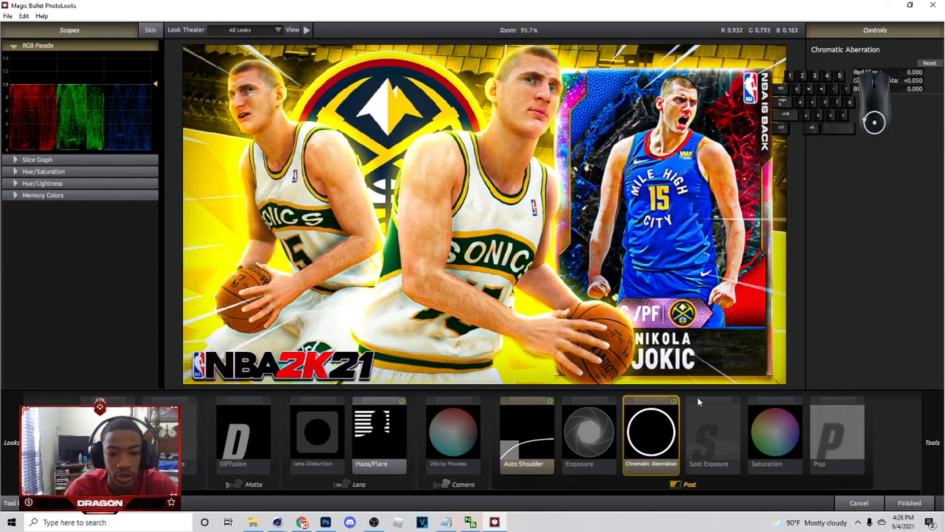
drag(913, 80, 905, 80)
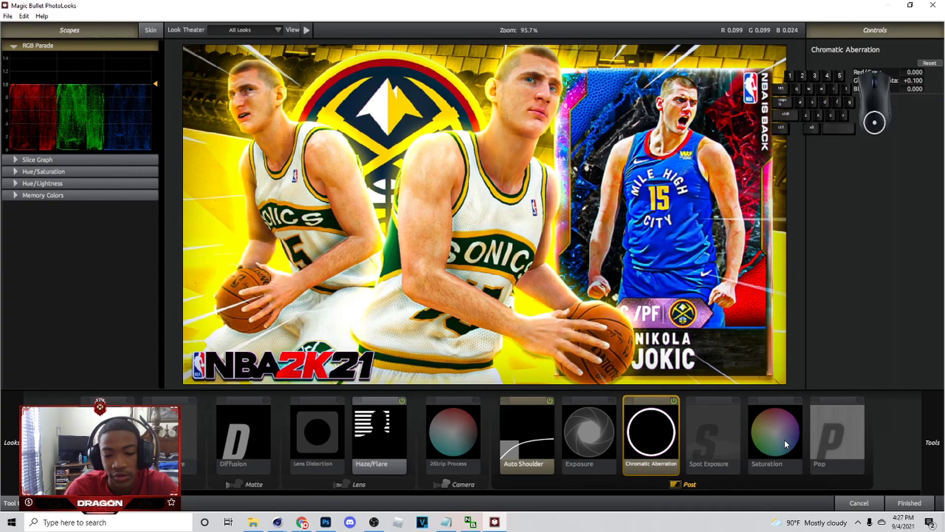
click(915, 502)
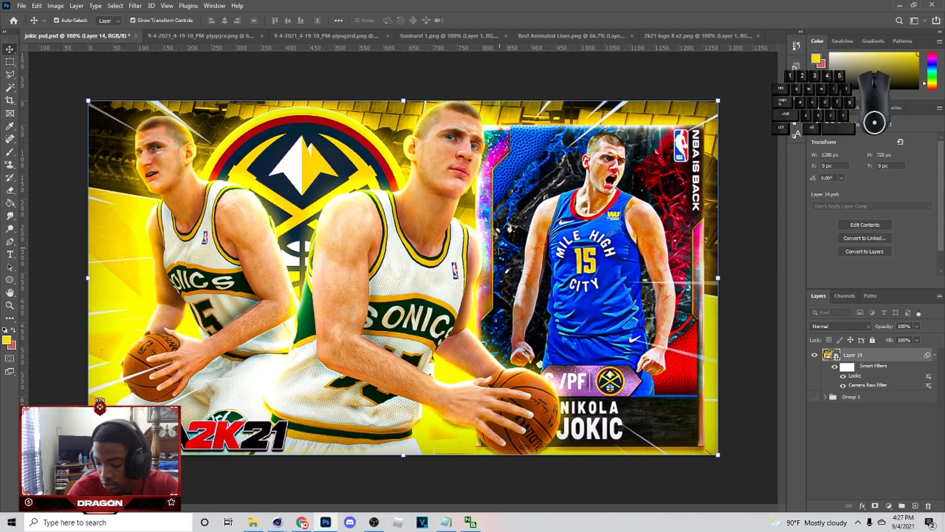
Step: Apply the Topaz Adjust 5 filter to Layer 14 with a slight change to the global Details settings
click(135, 5)
mouse_move(205, 241)
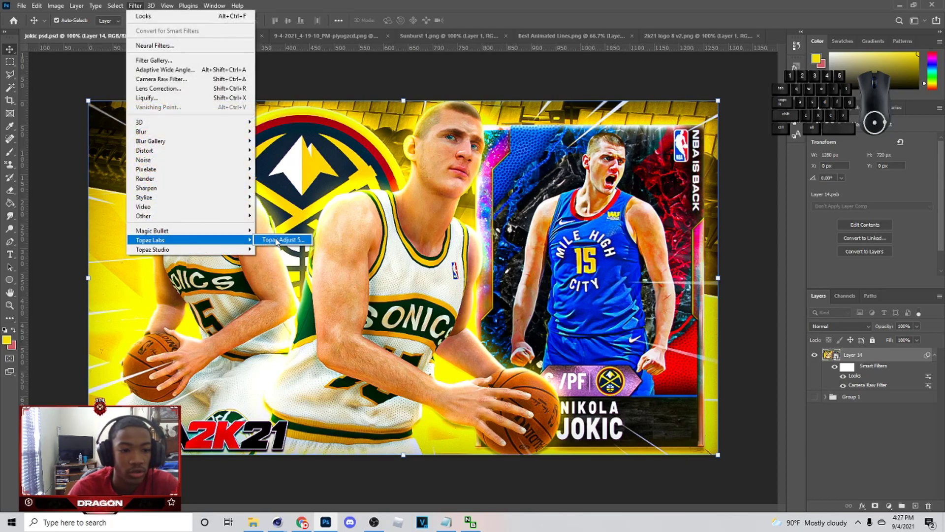
click(276, 240)
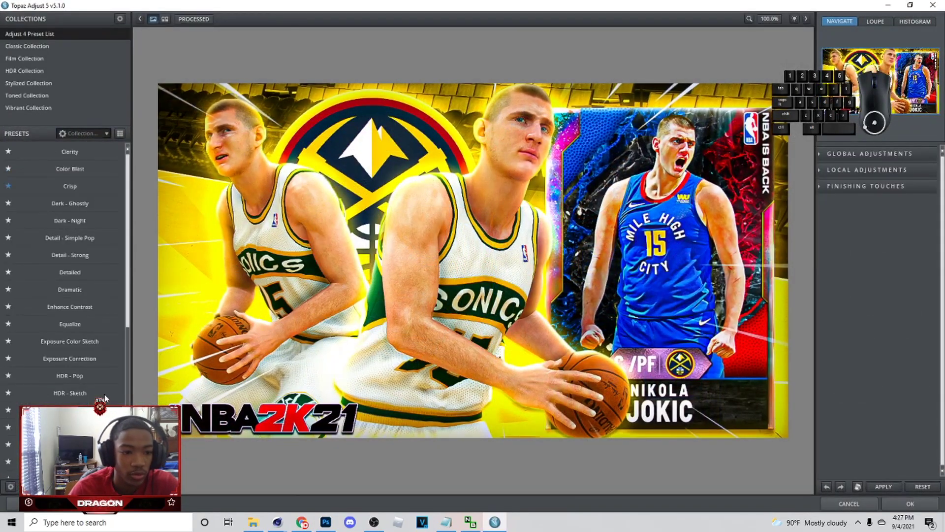
click(866, 153)
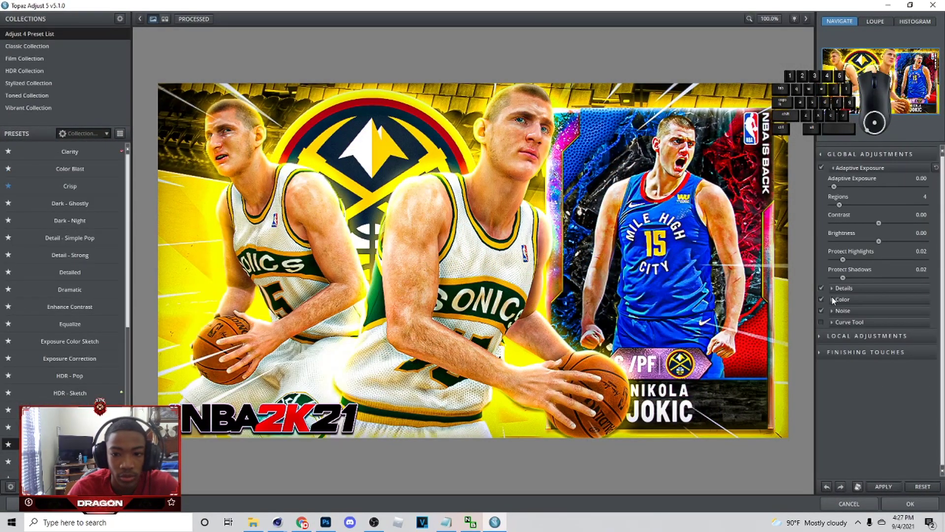
click(833, 288)
drag(856, 308, 860, 311)
click(900, 503)
Step: Try the Reduce Noise filter on Layer 14 with strength 3 and undo it
click(151, 6)
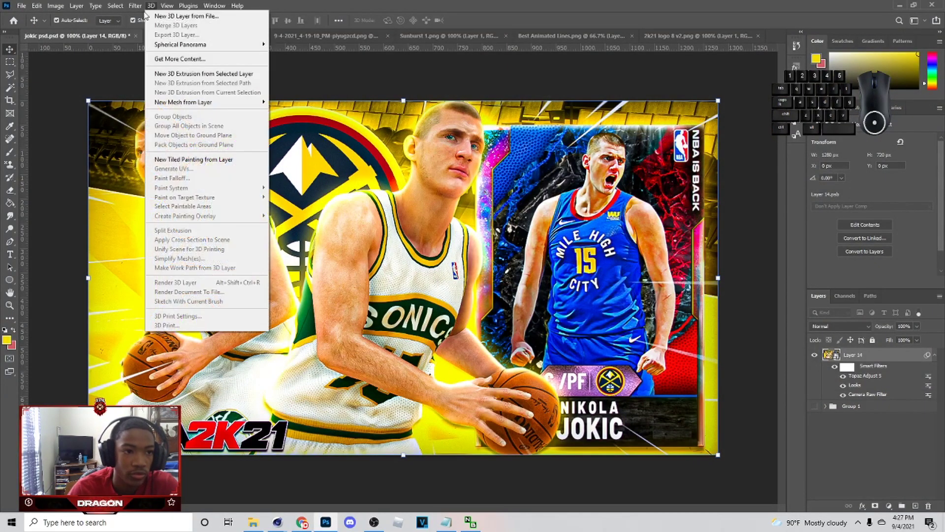
click(135, 6)
mouse_move(172, 159)
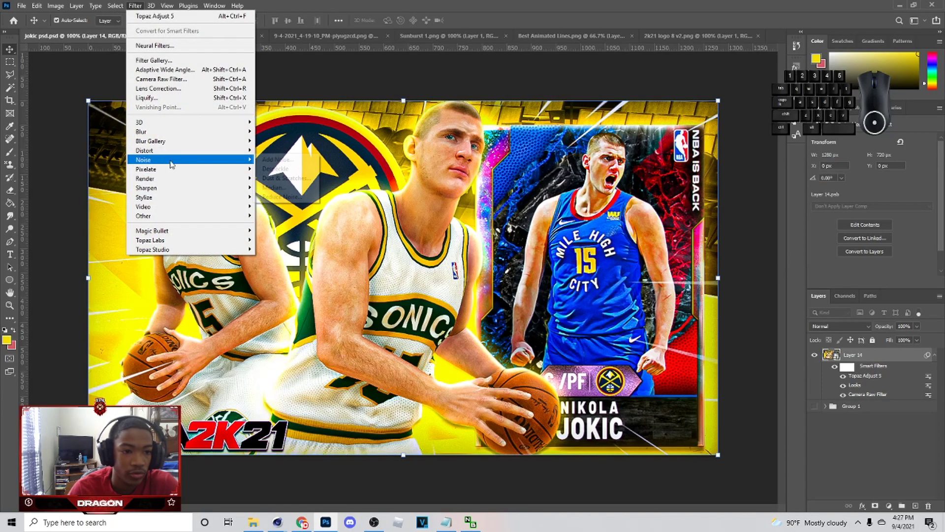
click(297, 196)
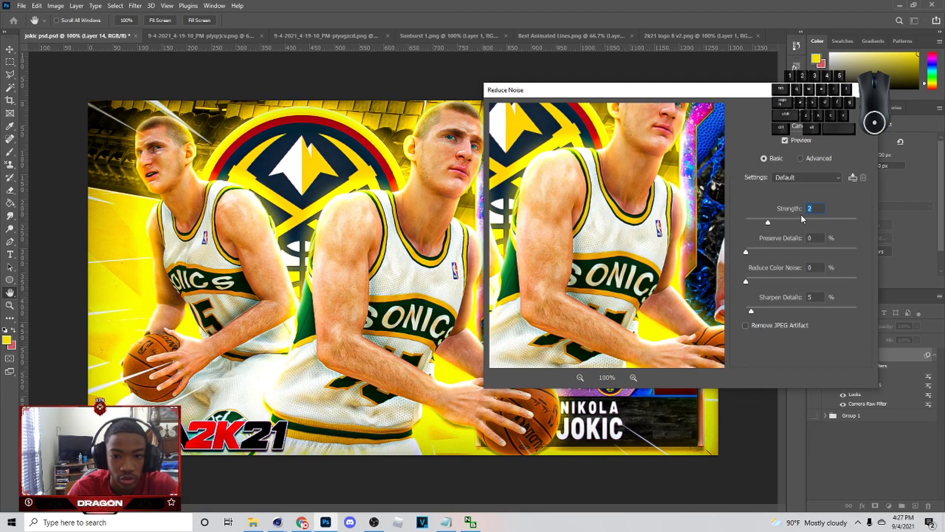
drag(814, 223, 791, 223)
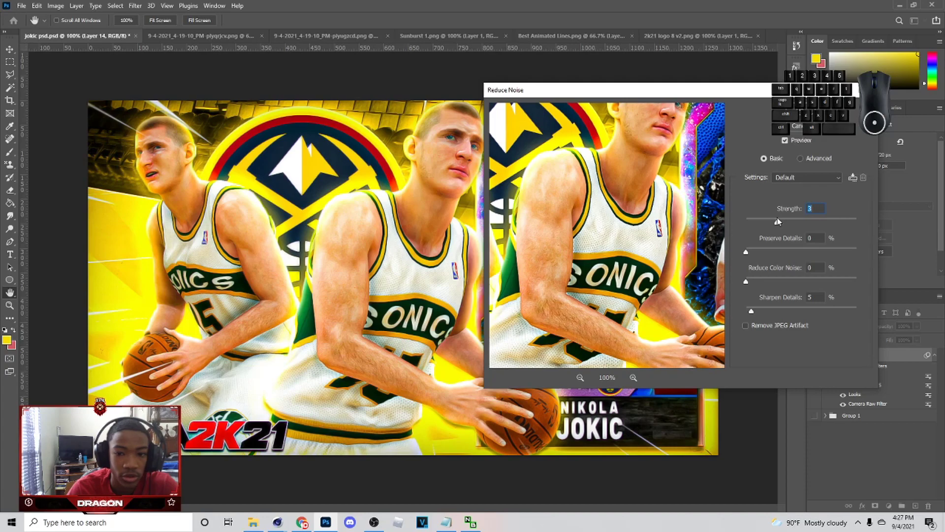
click(801, 112)
mouse_move(555, 278)
mouse_down()
mouse_move(555, 270)
mouse_move(556, 280)
mouse_up()
key(ctrl+z)
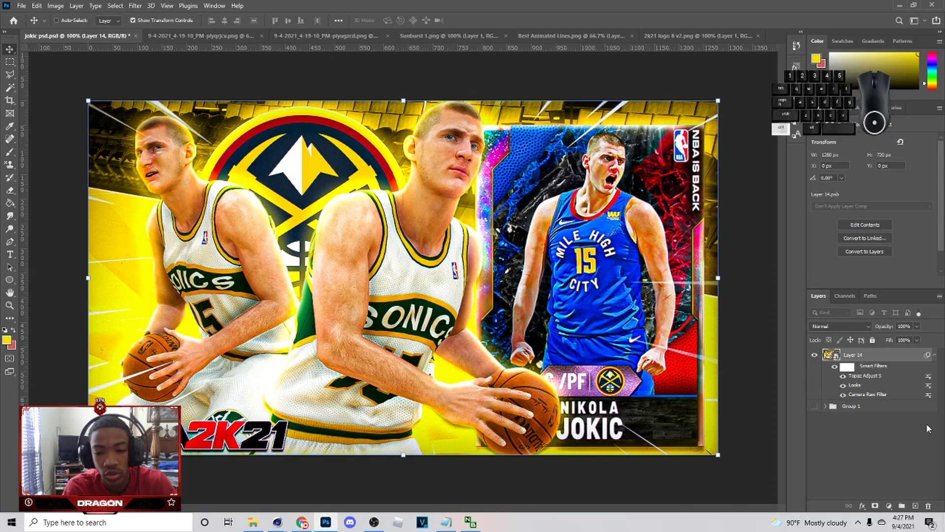
Step: Duplicate Layer 14 and apply a Gaussian Blur with a 4.5 pixel radius to the copy
key(ctrl+j)
click(135, 5)
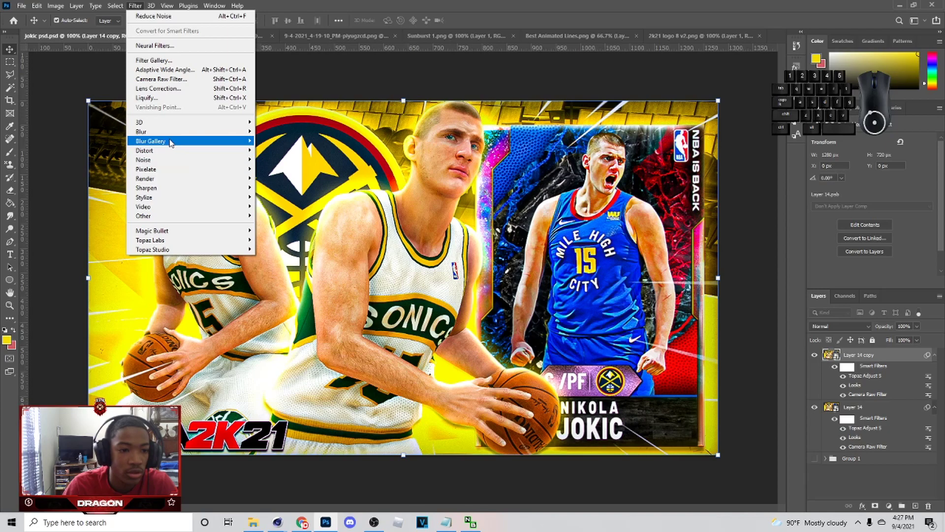
click(281, 169)
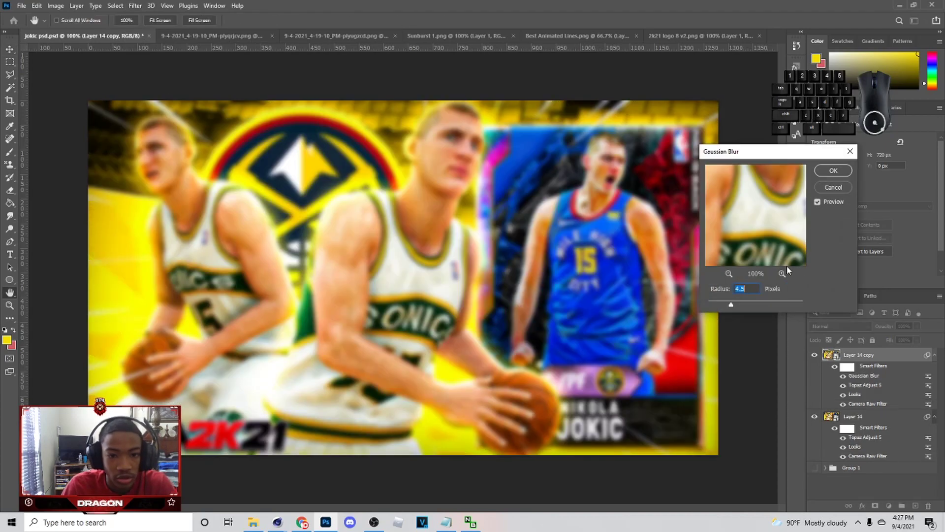
click(832, 171)
Step: Set the blurred Layer 14 copy to Lighter Color at 25% opacity and compare the image with and without it
click(868, 324)
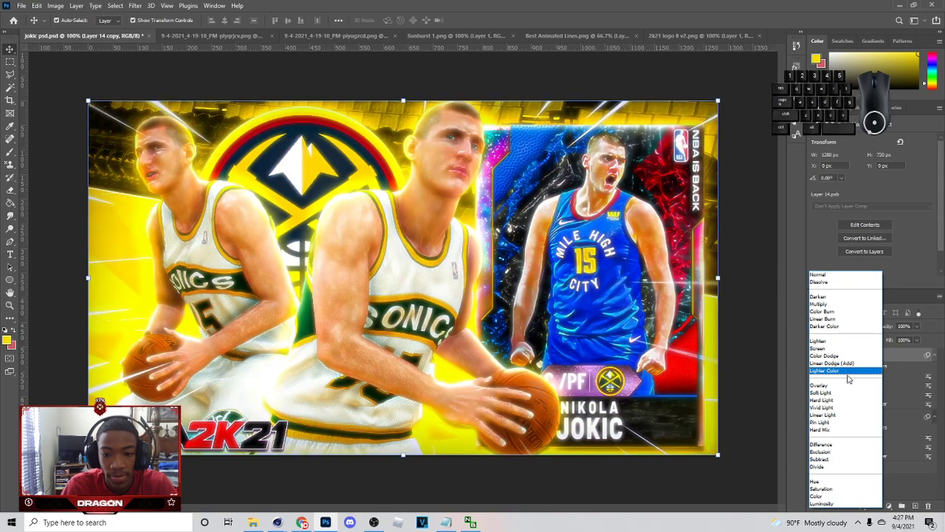
click(859, 370)
drag(911, 336, 888, 338)
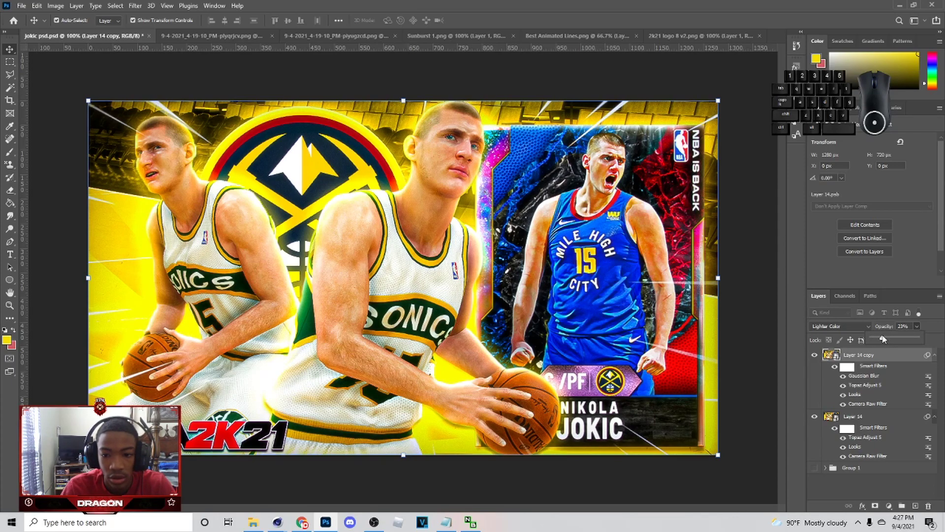
drag(883, 338, 884, 338)
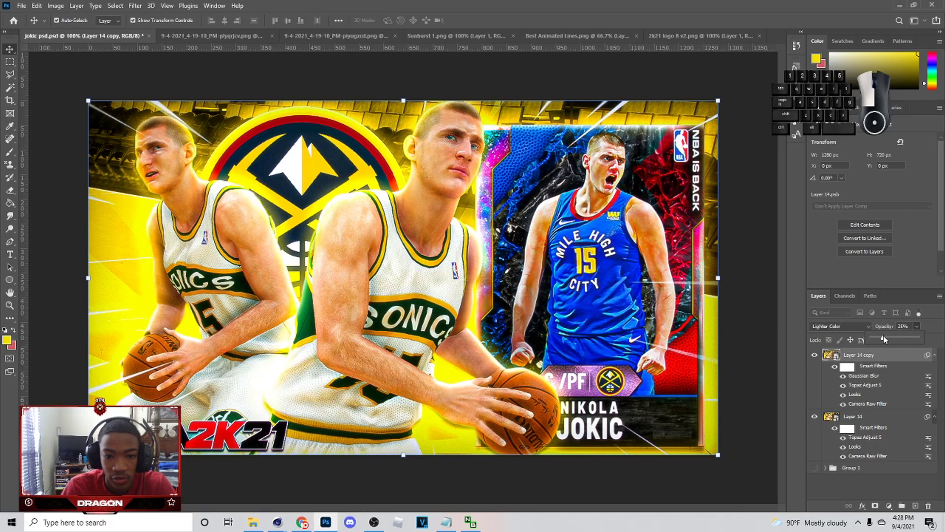
click(884, 371)
click(814, 355)
click(814, 355)
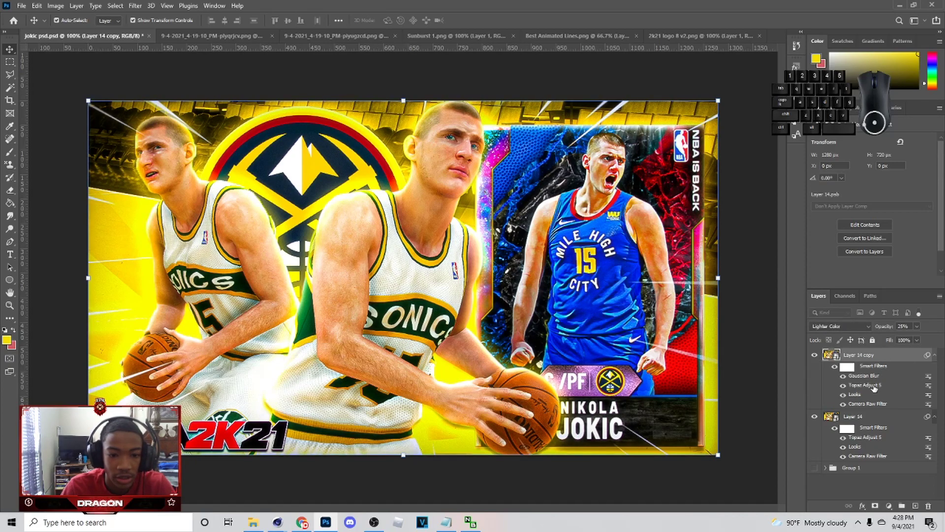
key(ctrl)
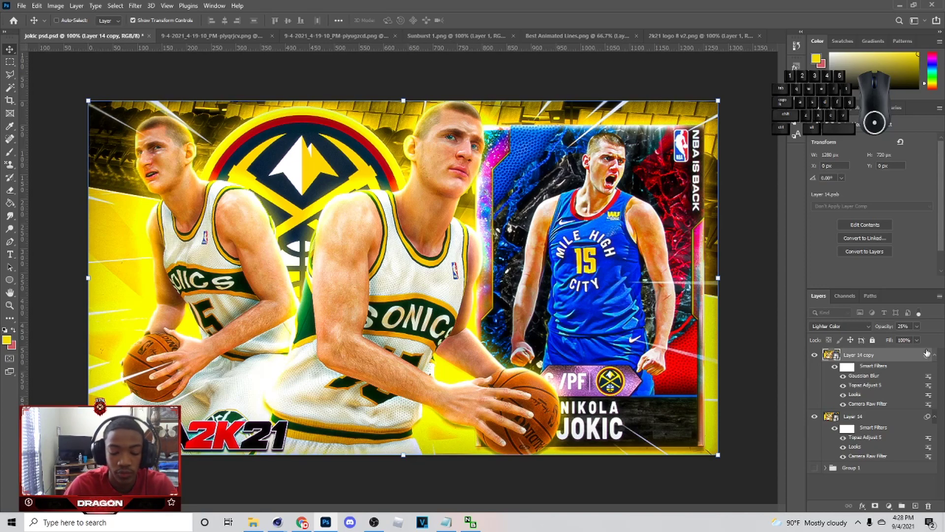
Step: Add a layer above the blurred copy and dab sampled yellow over the left background and Nuggets logo with a soft 400 px brush
click(916, 505)
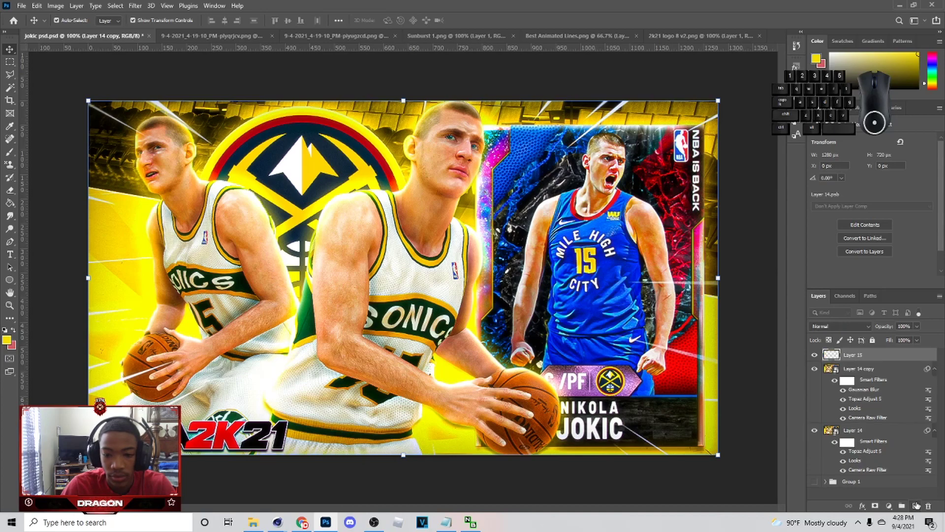
key(b)
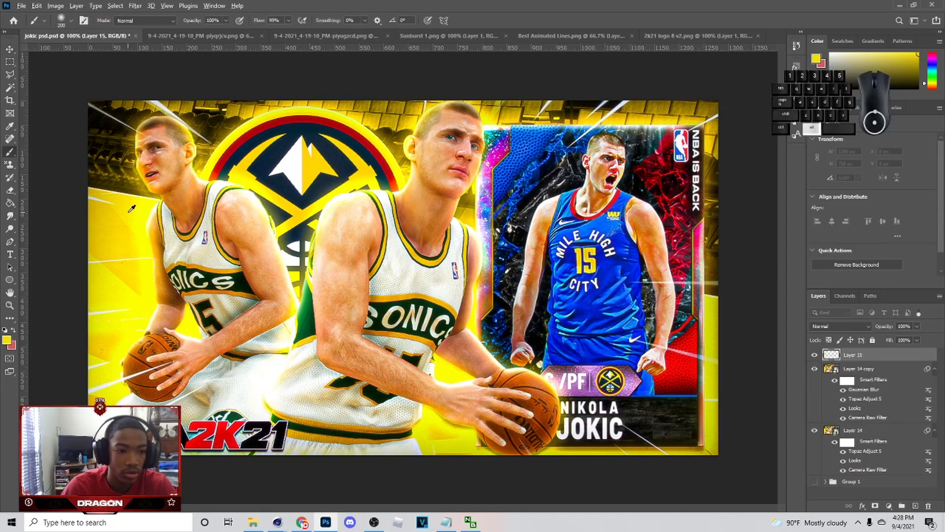
key(bracketright)
key(bracketright)
key(bracketright)
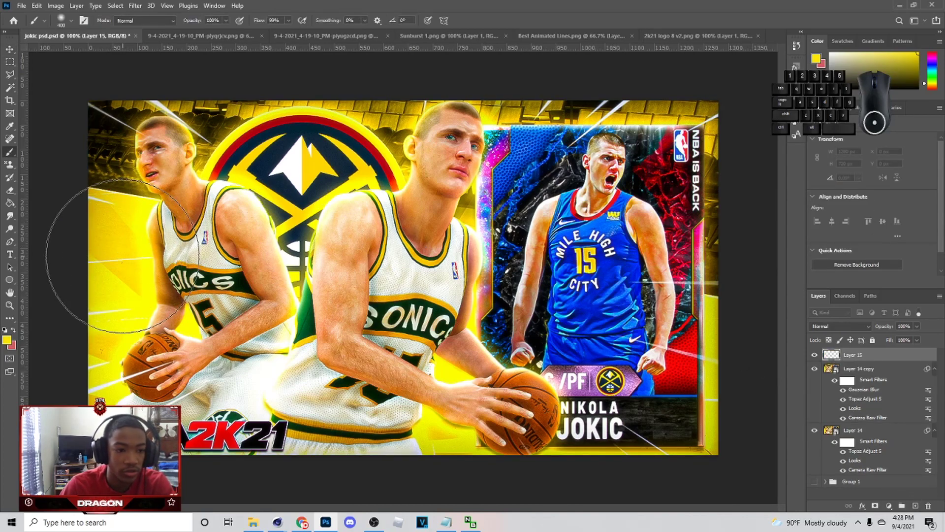
click(123, 256)
alt+click(302, 215)
click(307, 166)
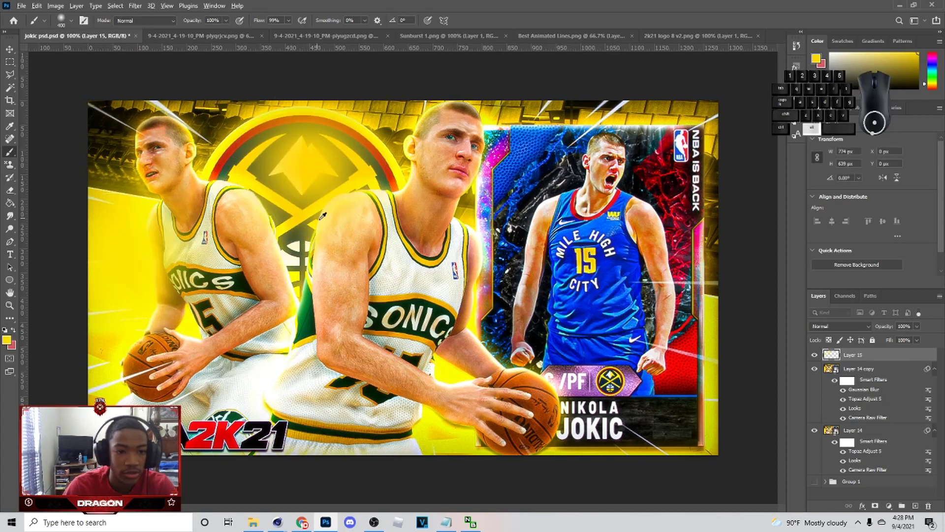
Step: Dab sampled green between the two Sonics players and sampled yellow over the front player's forearm, redoing the yellow dab once
click(453, 372)
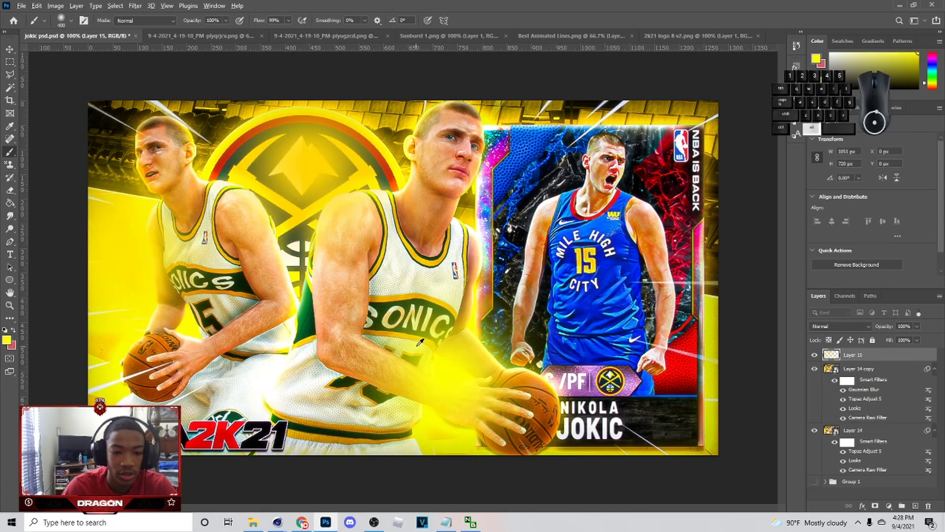
key(ctrl+z)
alt+click(309, 312)
click(310, 310)
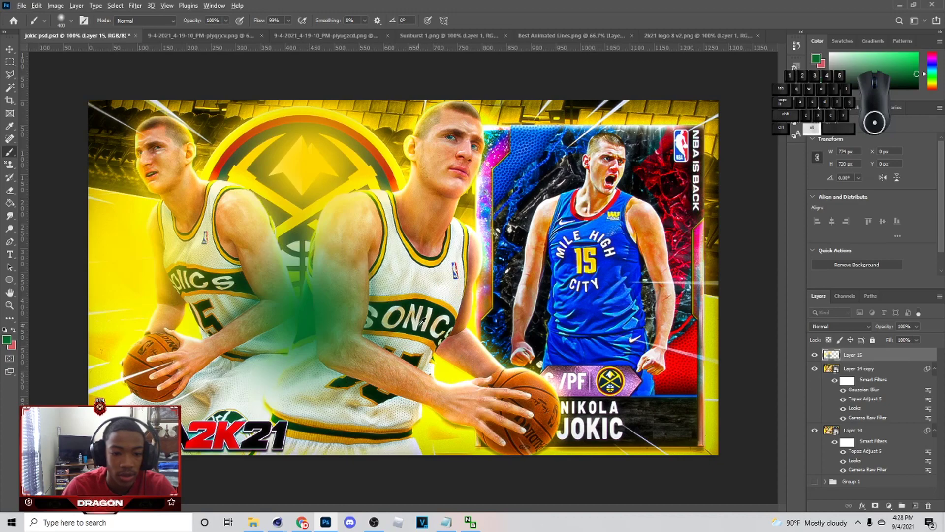
alt+click(455, 367)
click(455, 367)
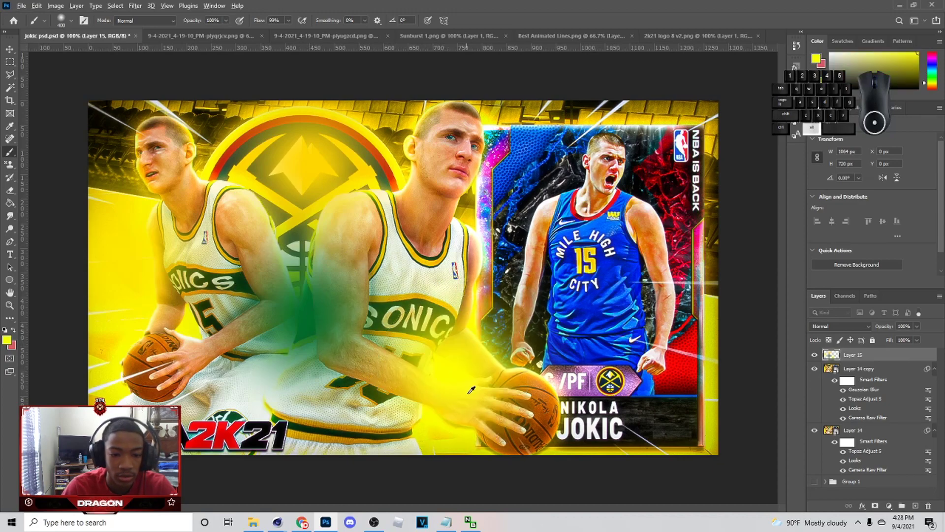
Step: Dab sampled yellow at the card's outer edge, blue over its jersey and upper corner, and near-black over its red area
alt+click(710, 334)
click(710, 333)
alt+click(601, 288)
click(602, 288)
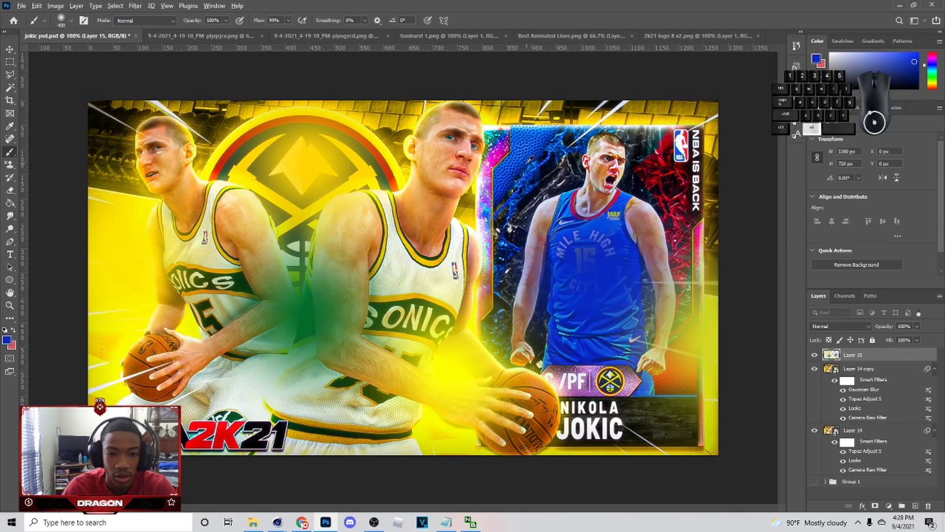
click(525, 148)
alt+click(668, 175)
click(670, 180)
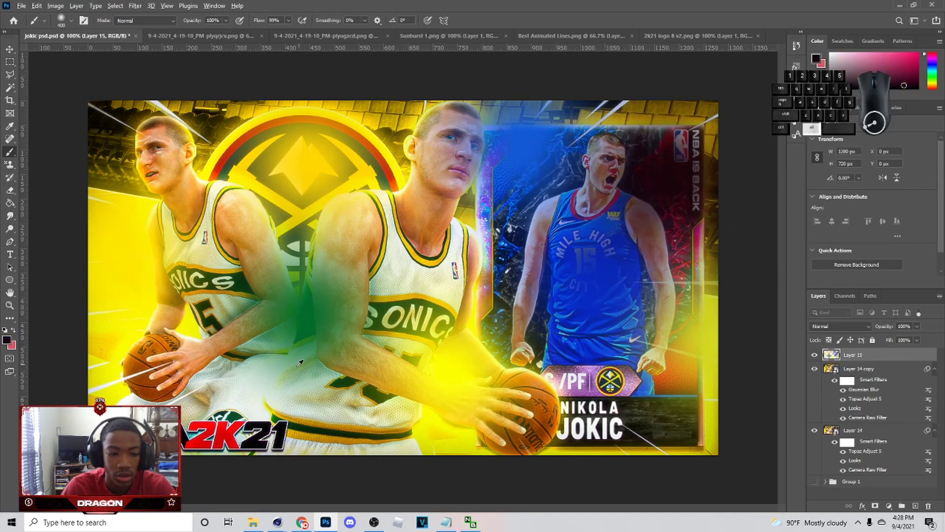
Step: Dab sampled white over the back player's shorts and sampled yellow over the background beside his arm
alt+click(218, 375)
click(236, 372)
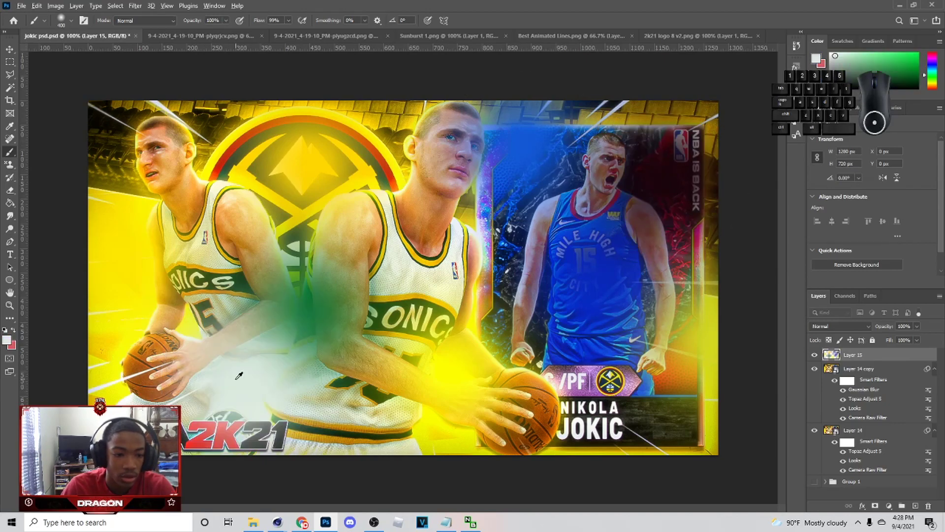
alt+click(135, 270)
click(130, 267)
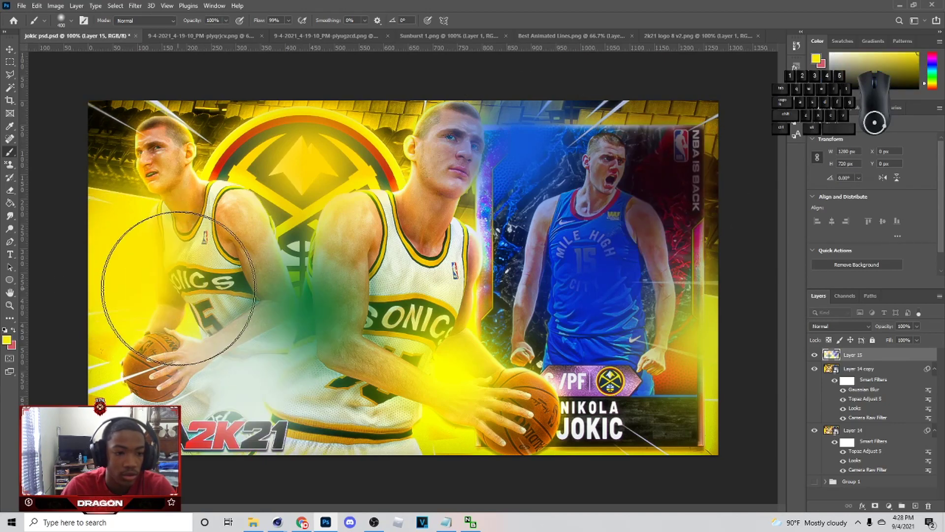
Step: Try Lighten on the painted color layer, then set it to Screen at 8% opacity
click(845, 326)
click(859, 349)
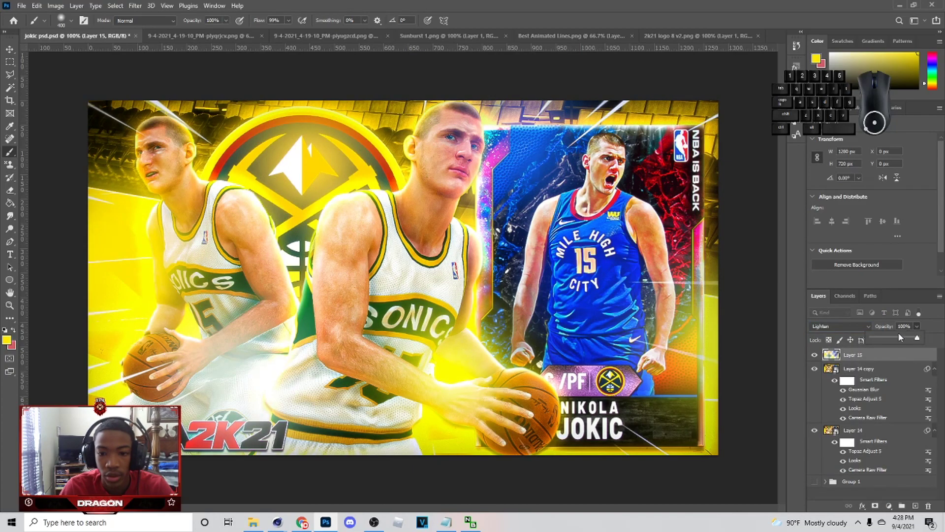
click(854, 324)
click(852, 335)
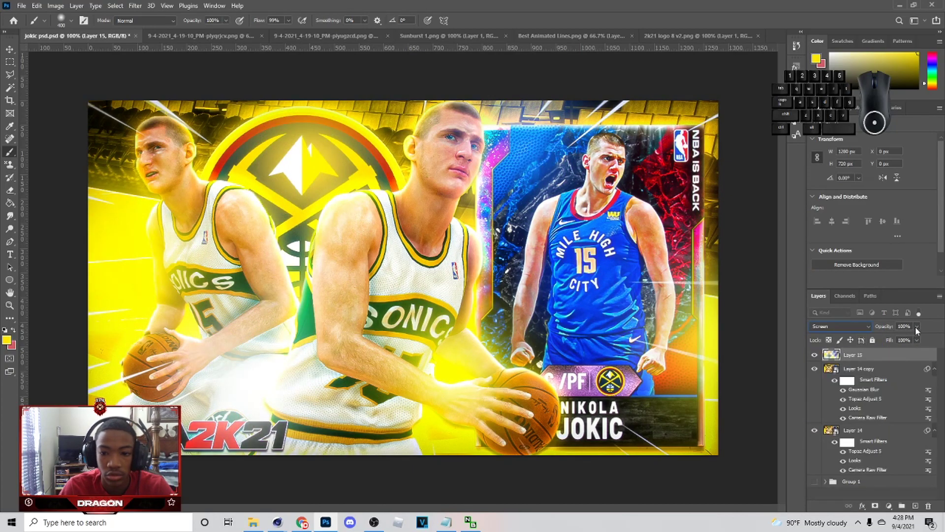
drag(877, 335, 875, 335)
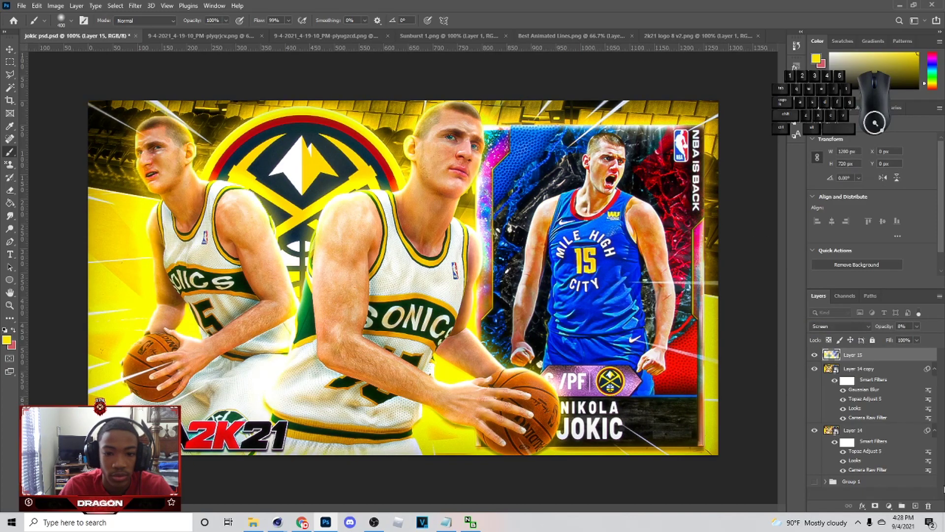
Step: Add a new layer and paint a vignette around the canvas edges with a 500 px brush in black (000000)
click(915, 505)
key(ctrl+minus)
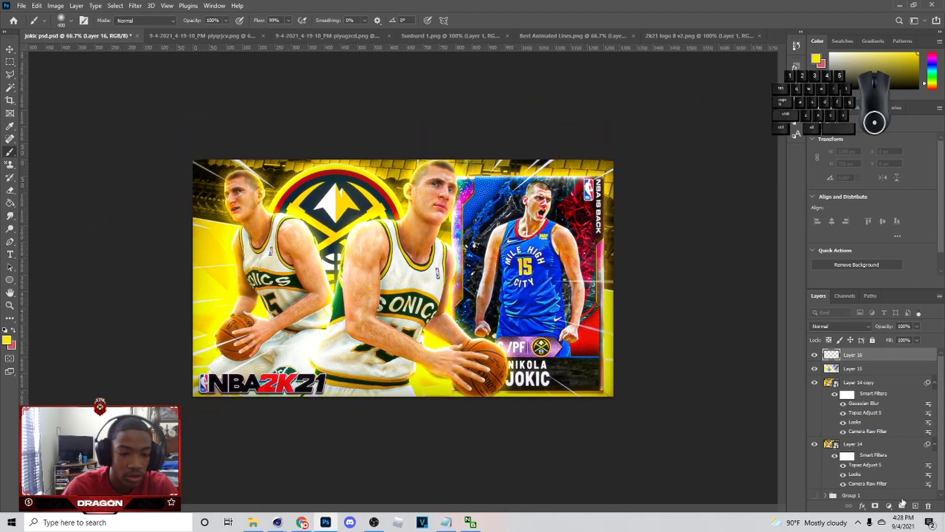
click(6, 340)
click(806, 321)
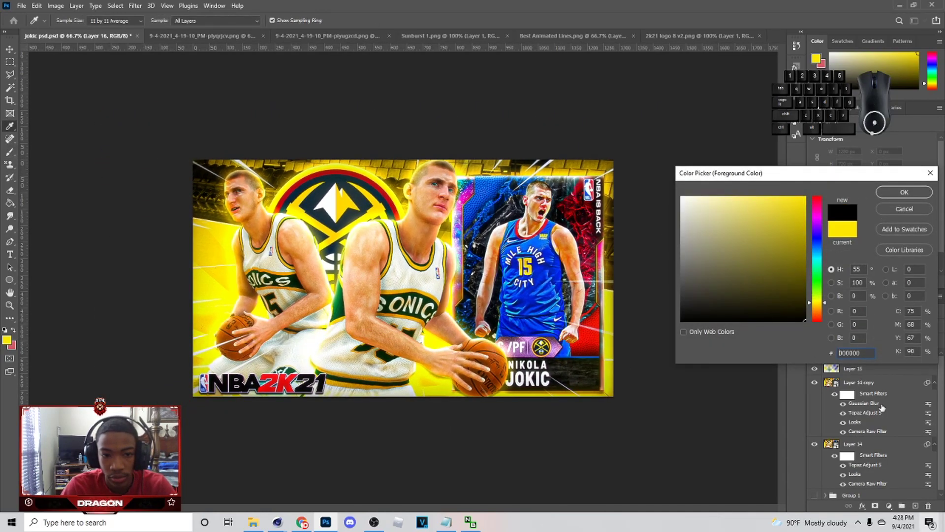
click(893, 196)
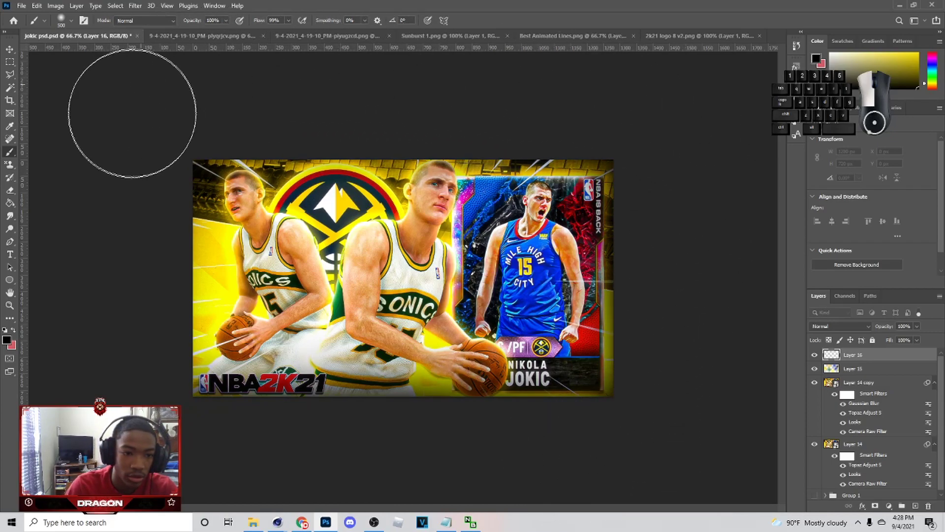
Step: Set the vignette layer to Soft Light at 58% opacity
click(838, 326)
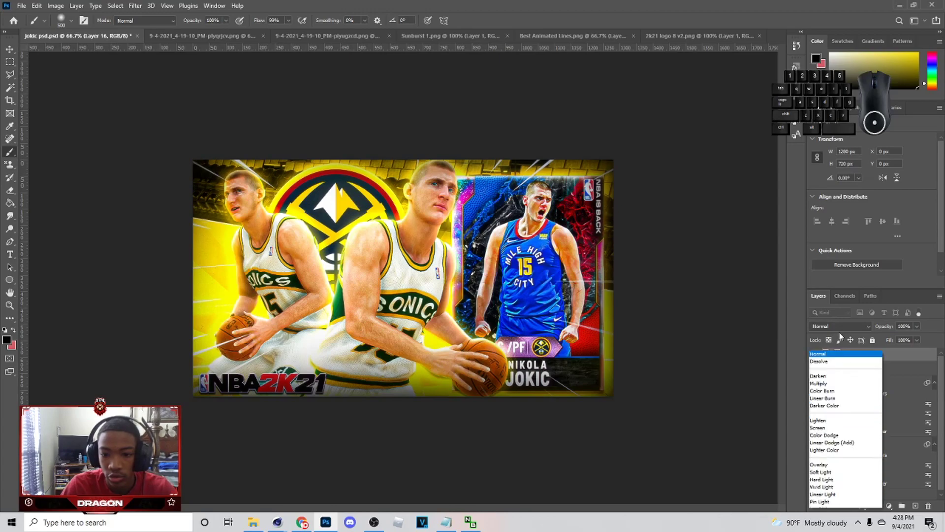
click(825, 393)
click(917, 326)
drag(918, 336, 899, 337)
Step: Duplicate the vignette layer and set the copy to Normal at 18% opacity
key(ctrl+j)
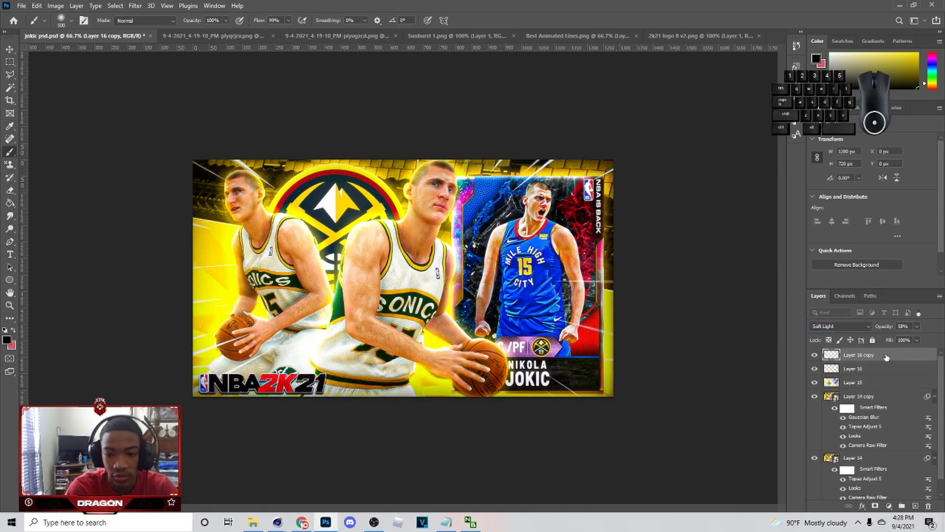
click(839, 326)
click(832, 273)
click(916, 326)
drag(915, 327, 898, 336)
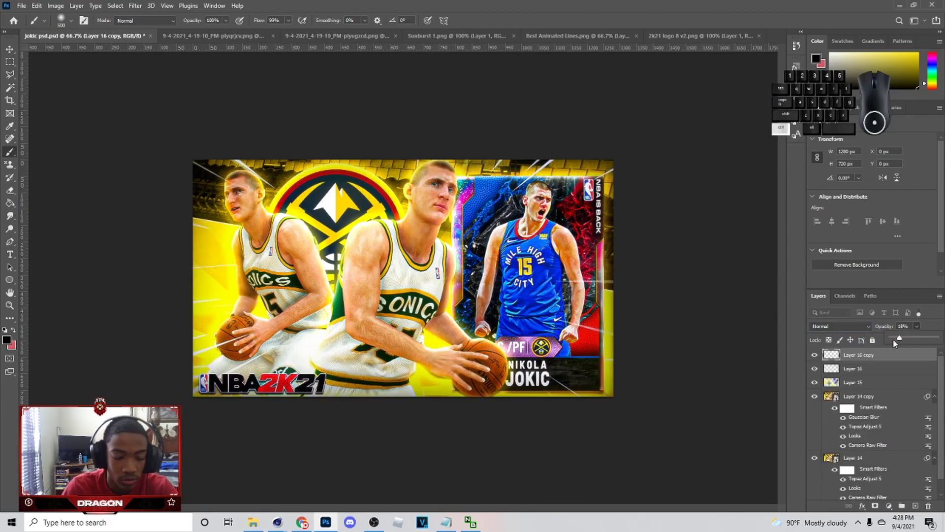
key(ctrl+1)
key(v)
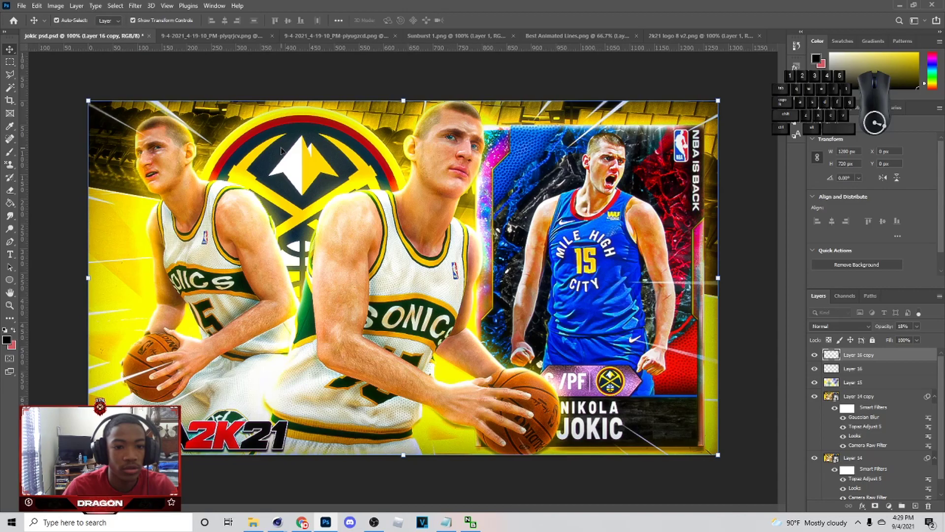